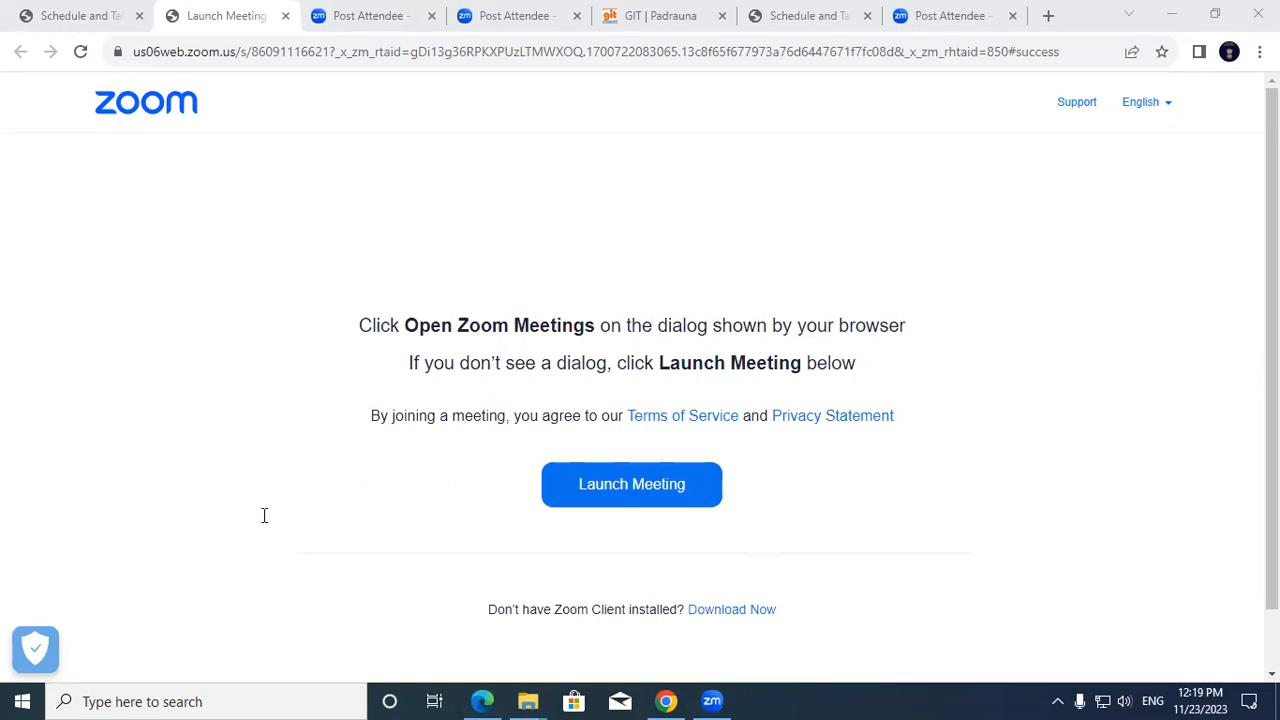
# Switch to the Tally Prime notes PDF and highlight the Account Invoice Mode heading.
pyautogui.hotkey('alt', 'Tab')
pyautogui.moveTo(262, 516); pyautogui.dragTo(420, 515)
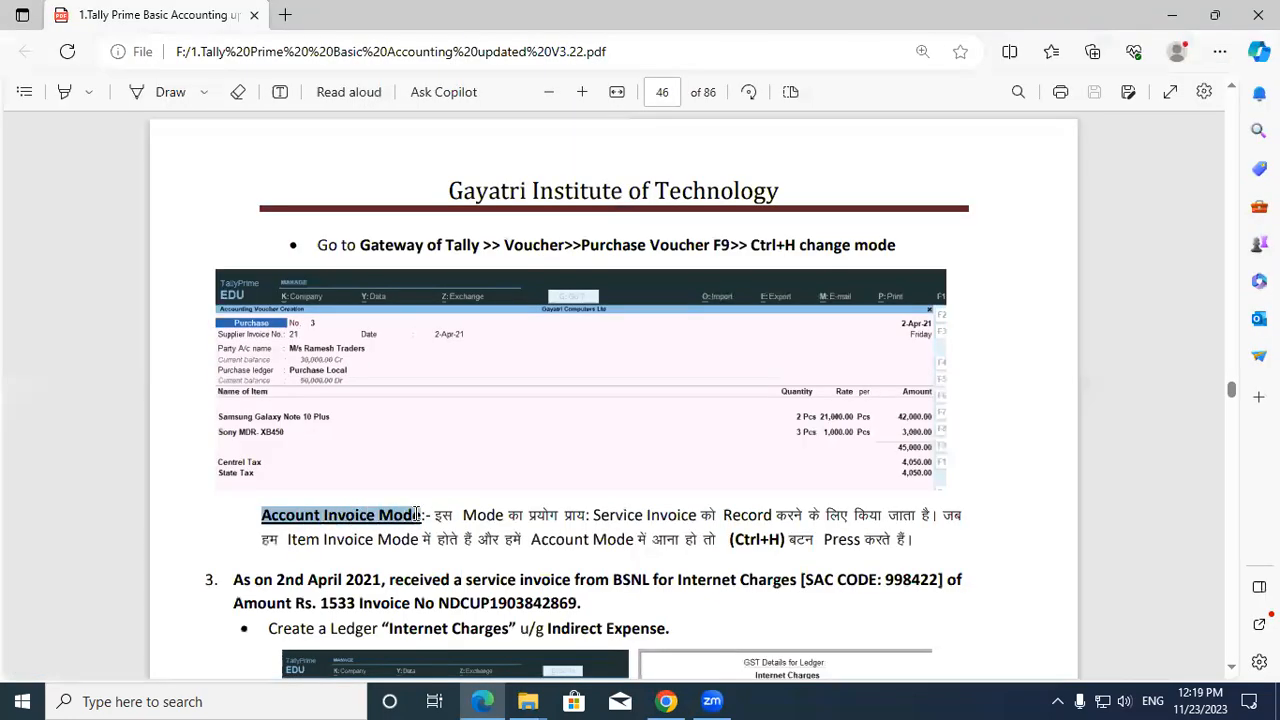
# Zoom in on page 46 and highlight the Account Invoice Mode heading.
pyautogui.click(418, 515)
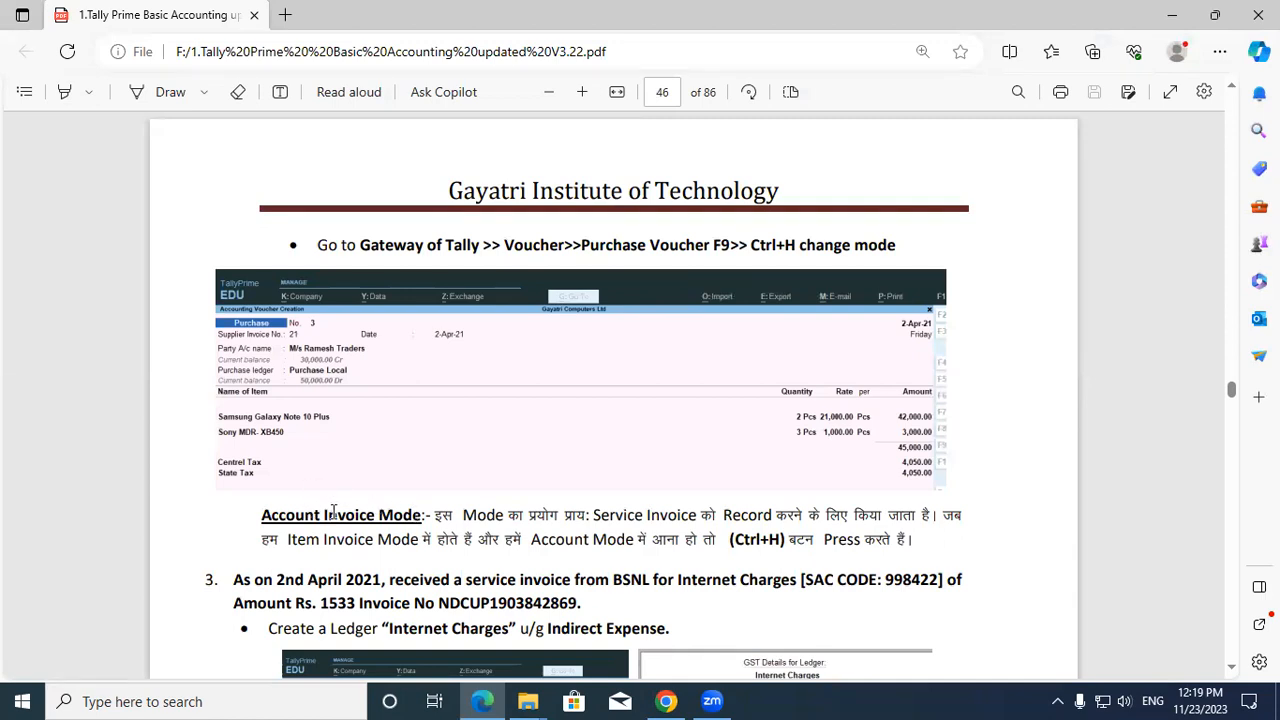
pyautogui.click(582, 92)
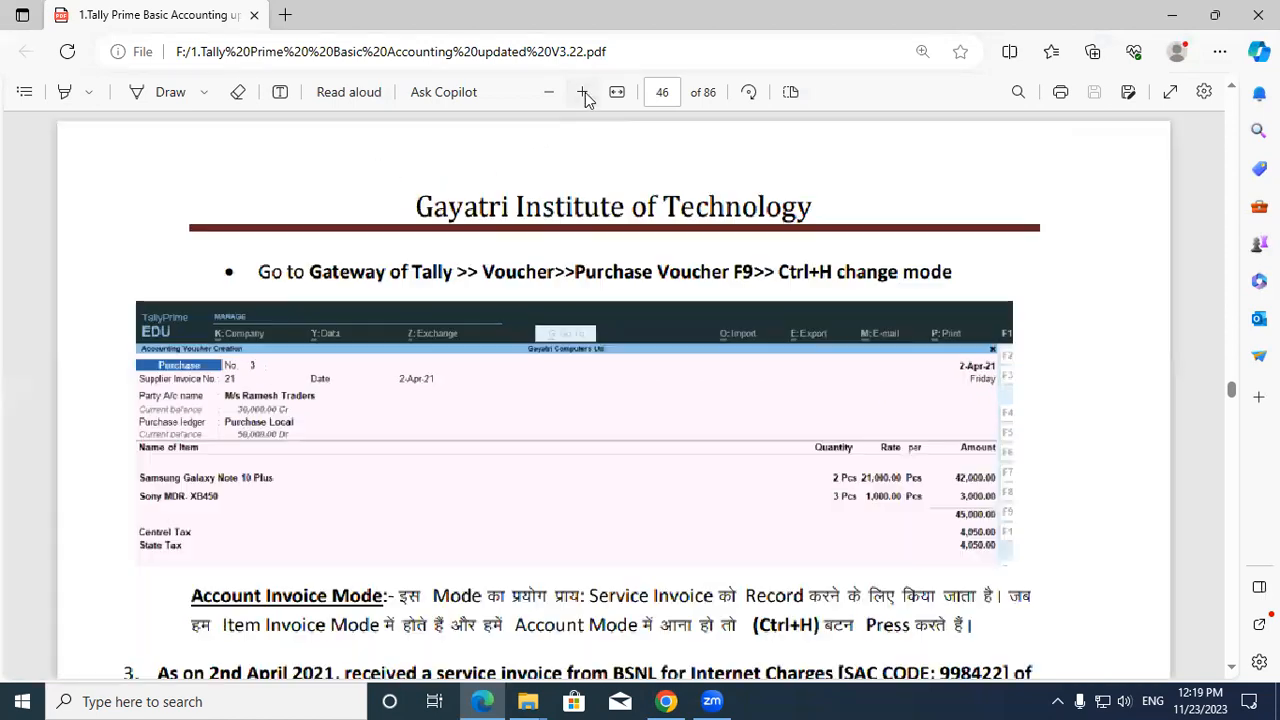
pyautogui.scroll(-2, 387, 475)
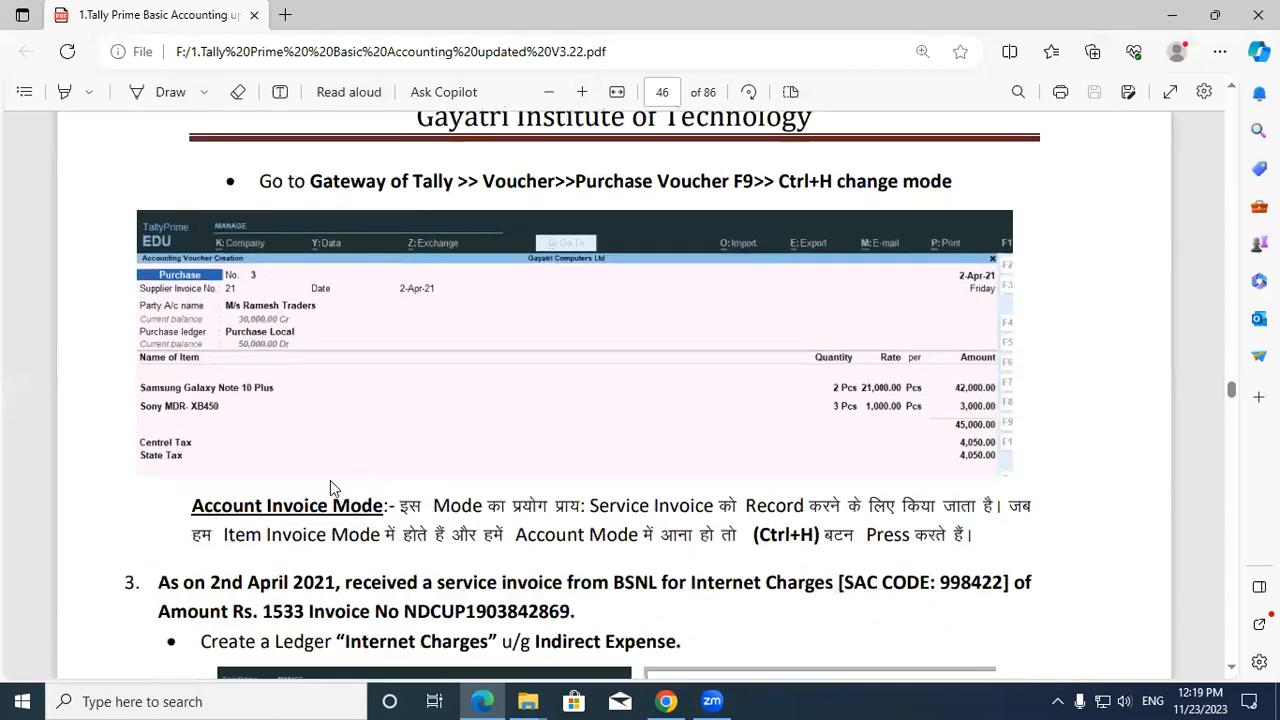
pyautogui.moveTo(185, 507); pyautogui.dragTo(384, 507)
pyautogui.click(381, 507)
# Highlight the Hindi explanation of the mode and the words Service Invoice.
pyautogui.moveTo(401, 505); pyautogui.dragTo(700, 514)
pyautogui.click(694, 514)
pyautogui.moveTo(582, 505); pyautogui.dragTo(708, 512)
pyautogui.click(706, 512)
pyautogui.moveTo(595, 506); pyautogui.dragTo(701, 508)
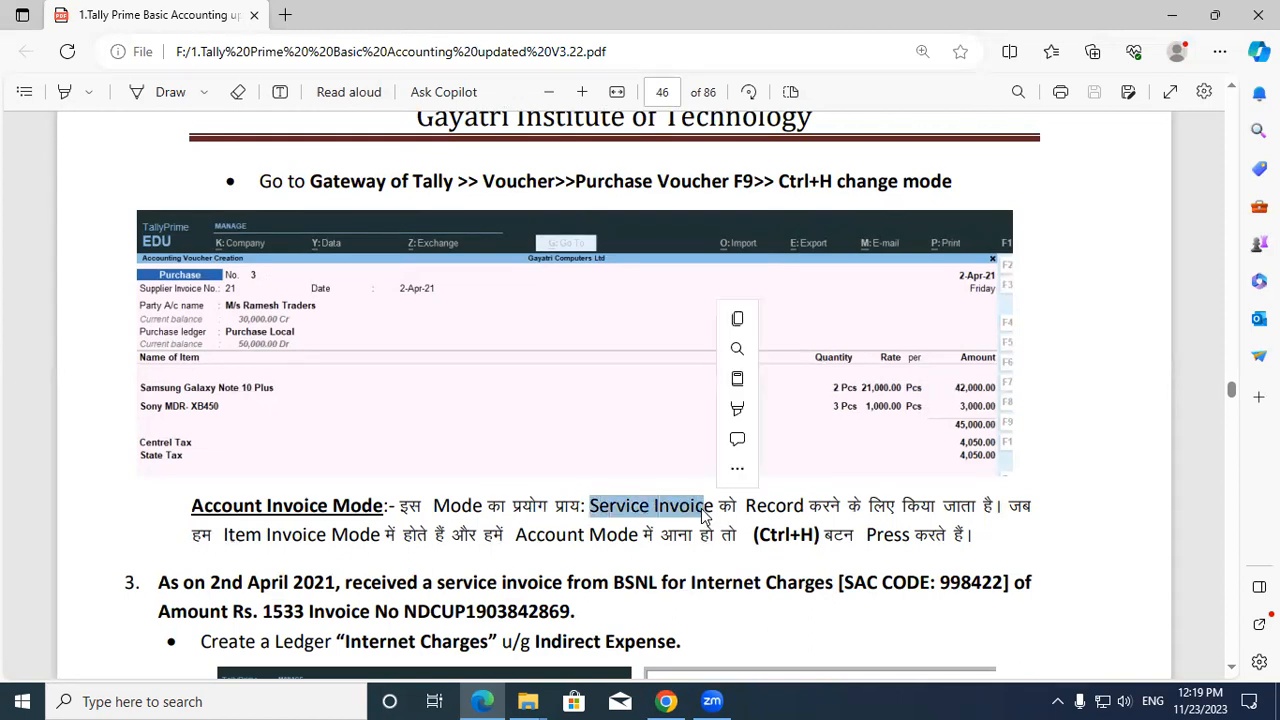
pyautogui.click(736, 507)
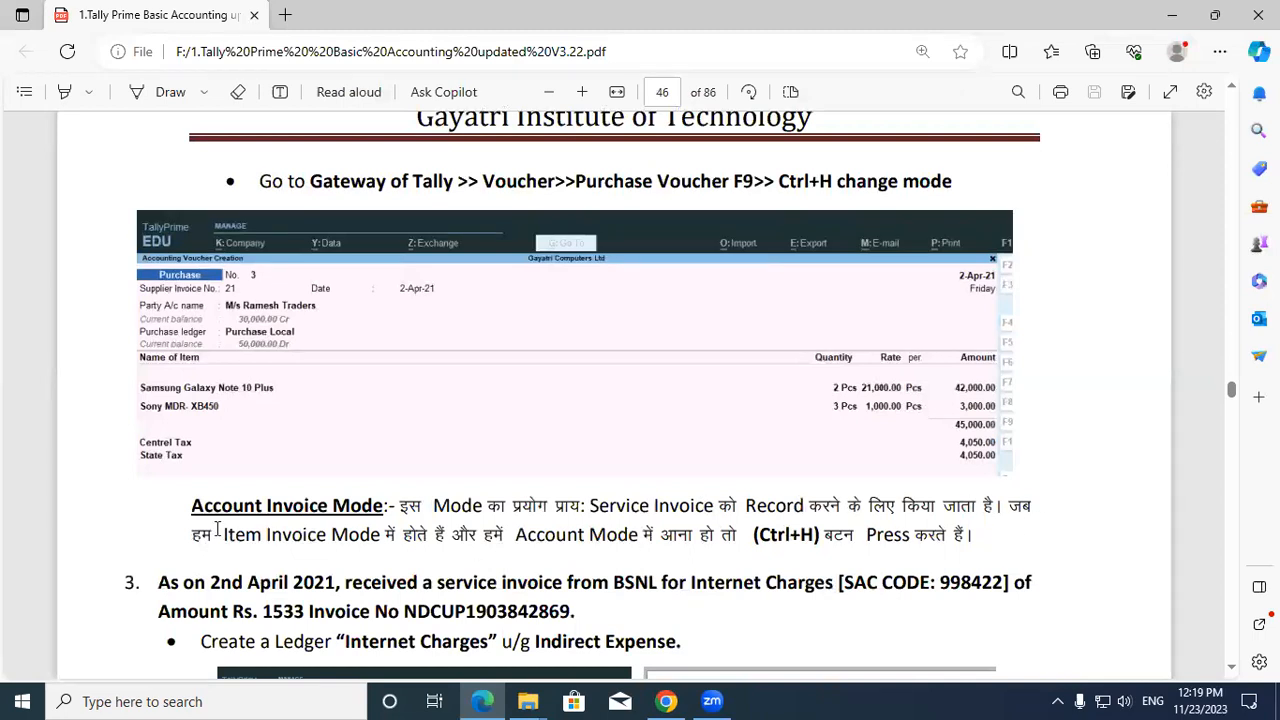
# Highlight the Item Invoice Mode and Account Mode phrases.
pyautogui.moveTo(224, 534); pyautogui.dragTo(440, 545)
pyautogui.click(440, 545)
pyautogui.moveTo(516, 535); pyautogui.dragTo(963, 540)
pyautogui.click(758, 534)
pyautogui.click(963, 540)
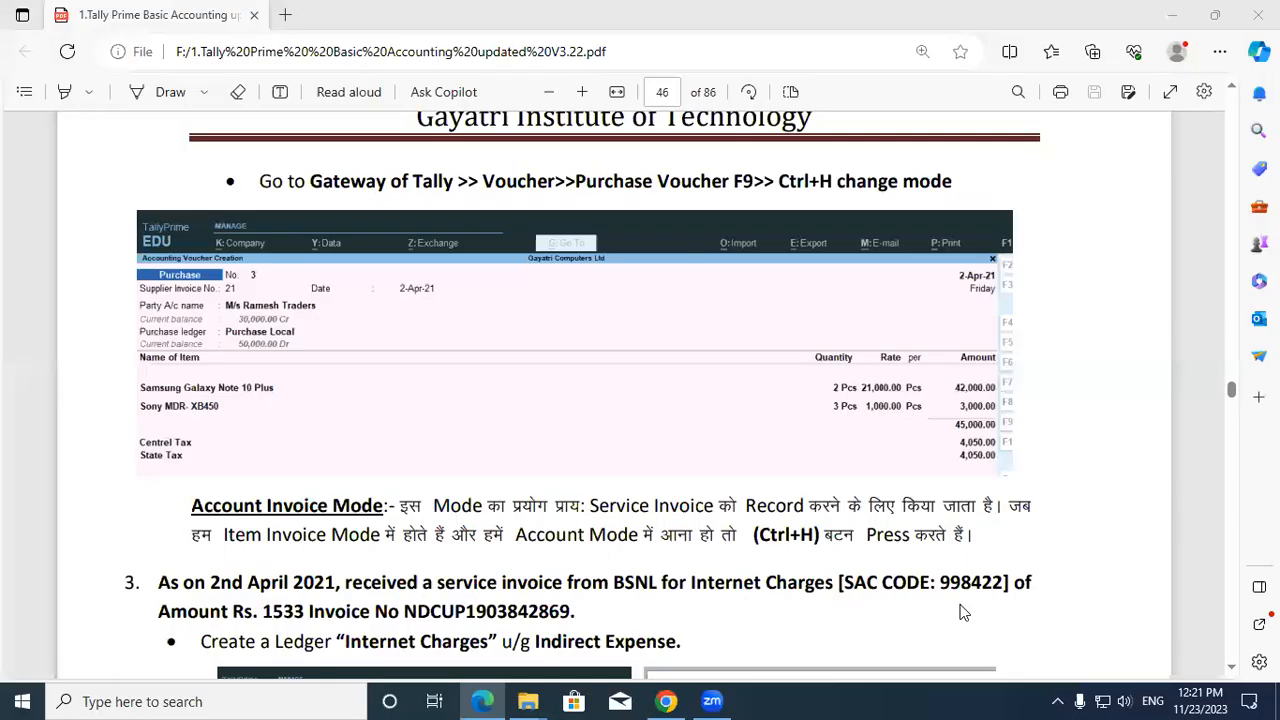
pyautogui.moveTo(158, 583); pyautogui.dragTo(476, 583)
pyautogui.click(342, 583)
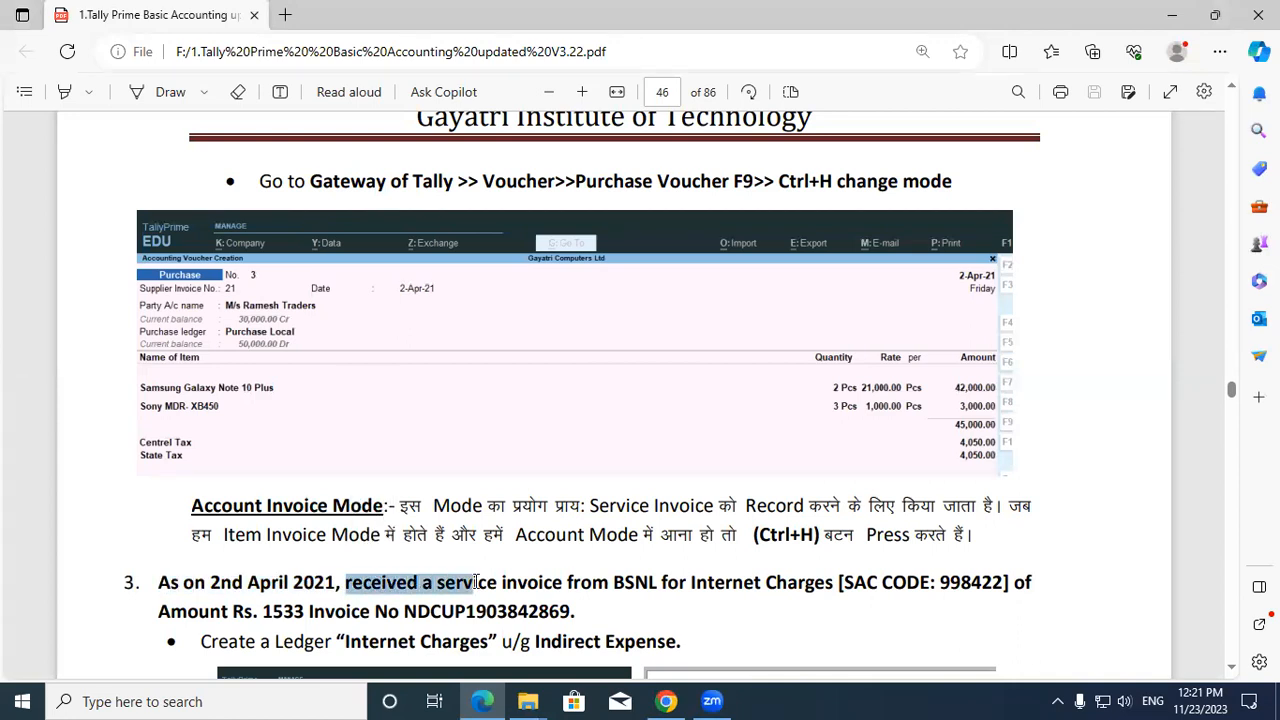
pyautogui.click(476, 583)
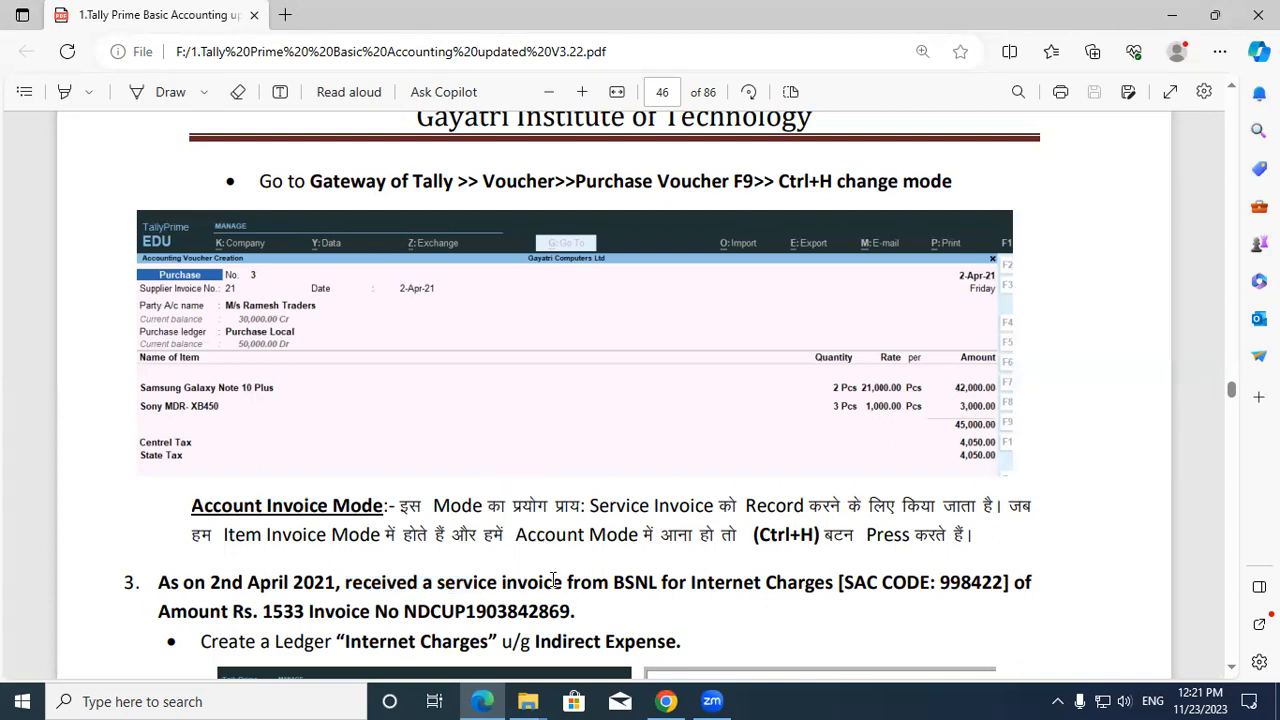
pyautogui.moveTo(568, 580); pyautogui.dragTo(648, 582)
pyautogui.click(602, 577)
pyautogui.click(695, 582)
pyautogui.moveTo(690, 582); pyautogui.dragTo(833, 585)
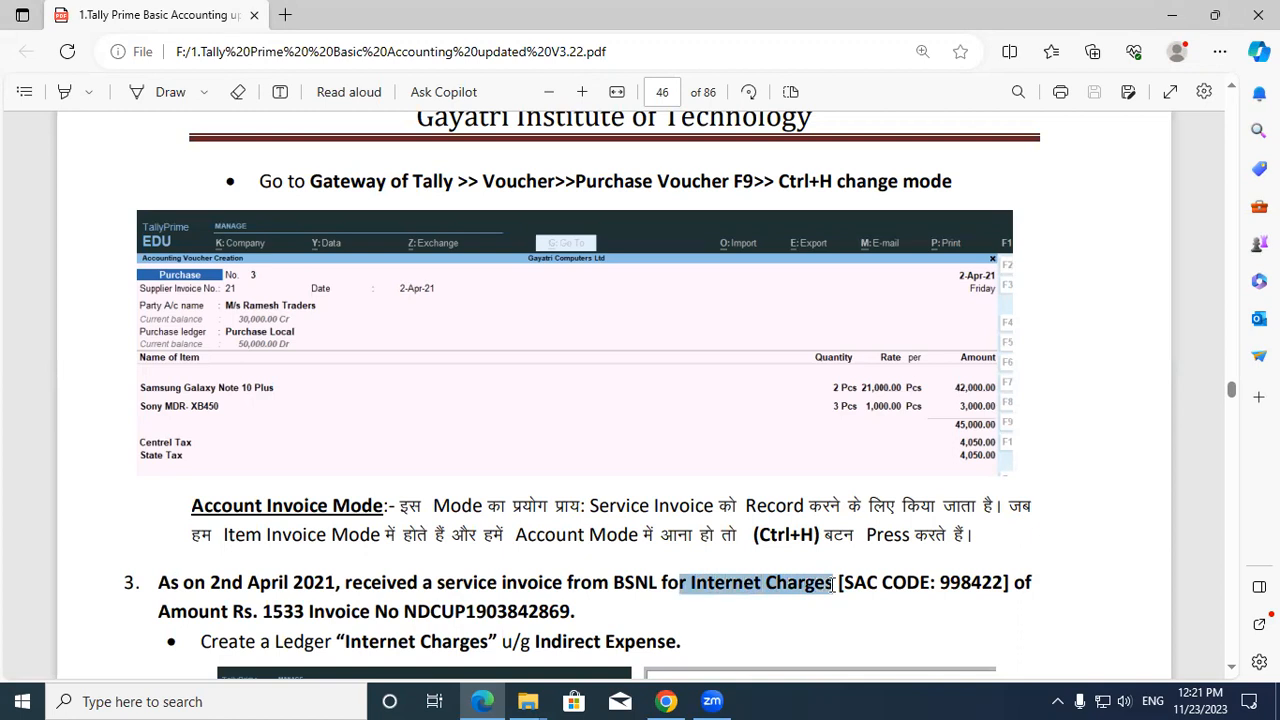
pyautogui.click(836, 585)
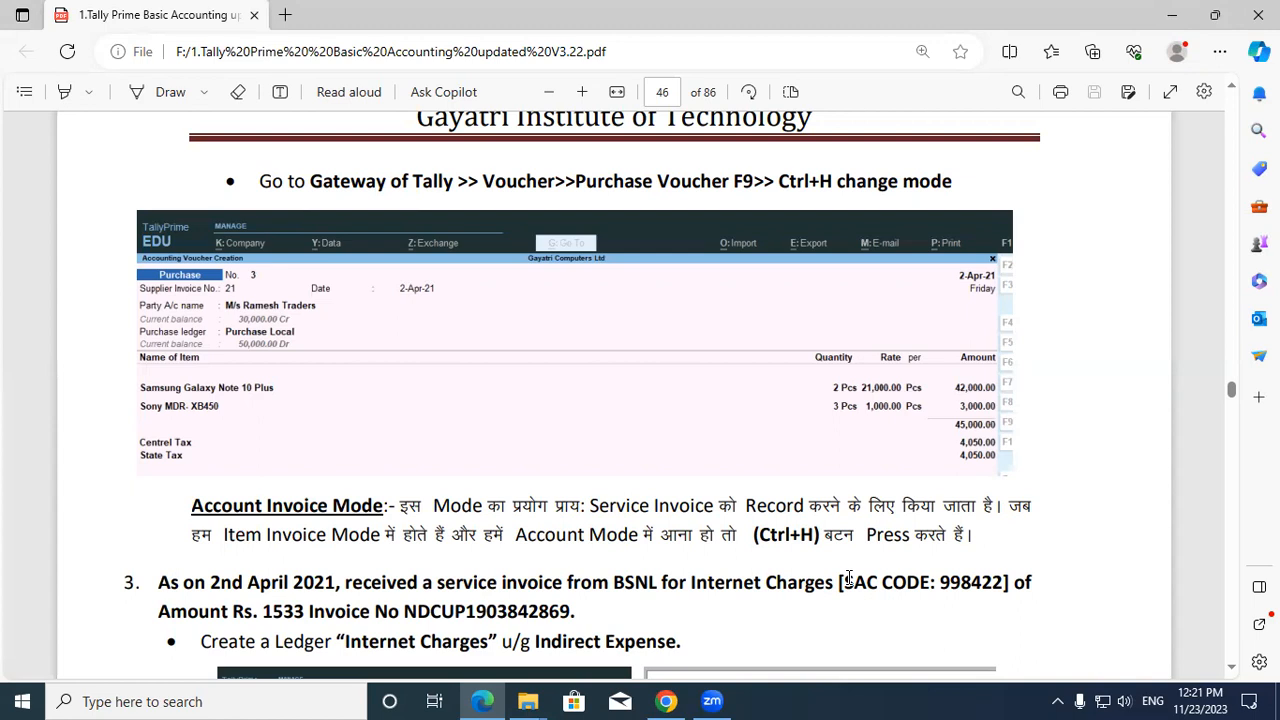
pyautogui.moveTo(840, 582); pyautogui.dragTo(877, 583)
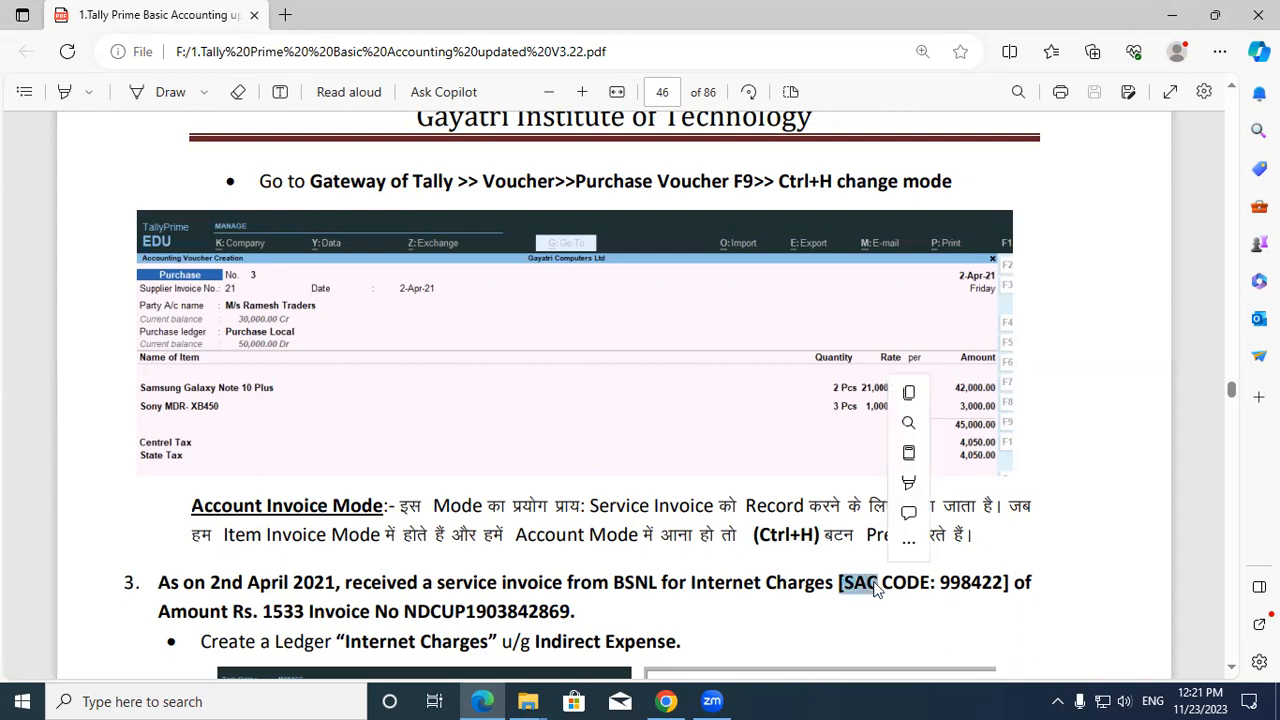
pyautogui.click(875, 583)
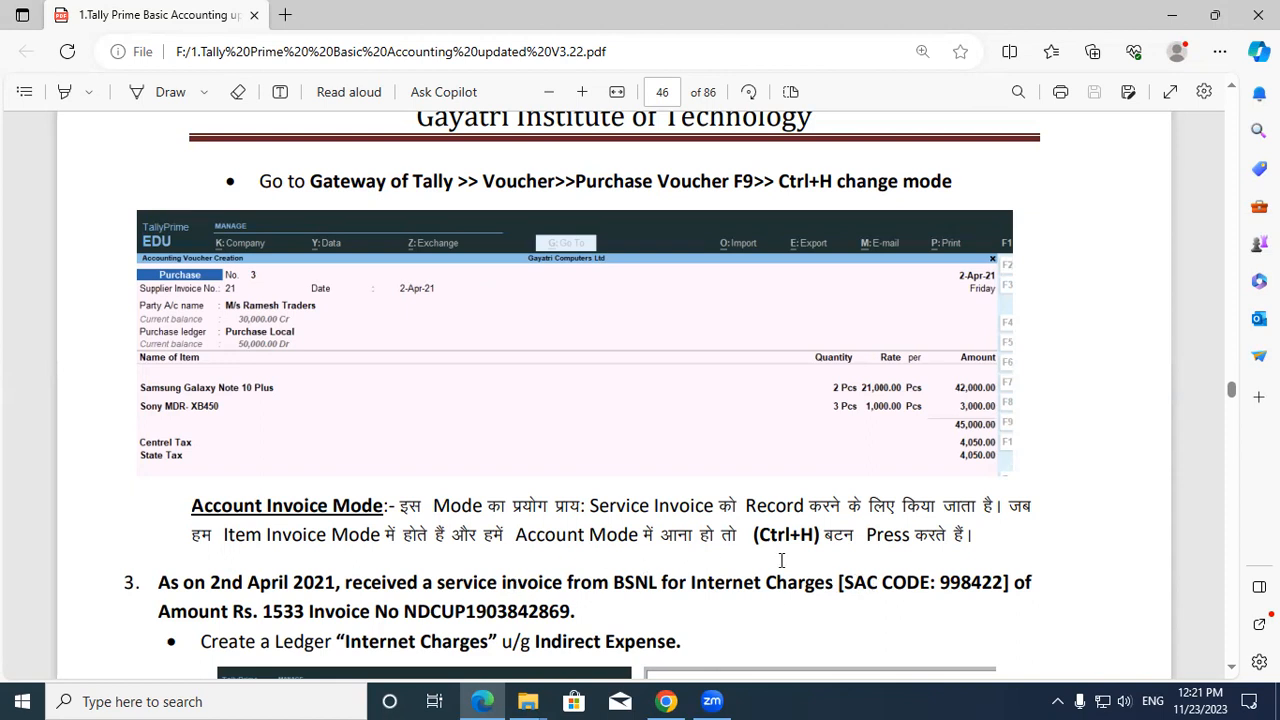
pyautogui.moveTo(840, 583); pyautogui.dragTo(1000, 585)
pyautogui.click(1000, 585)
pyautogui.moveTo(253, 612); pyautogui.dragTo(306, 612)
pyautogui.click(305, 612)
pyautogui.moveTo(308, 612); pyautogui.dragTo(586, 612)
pyautogui.click(345, 612)
pyautogui.click(588, 613)
pyautogui.moveTo(613, 582); pyautogui.dragTo(658, 590)
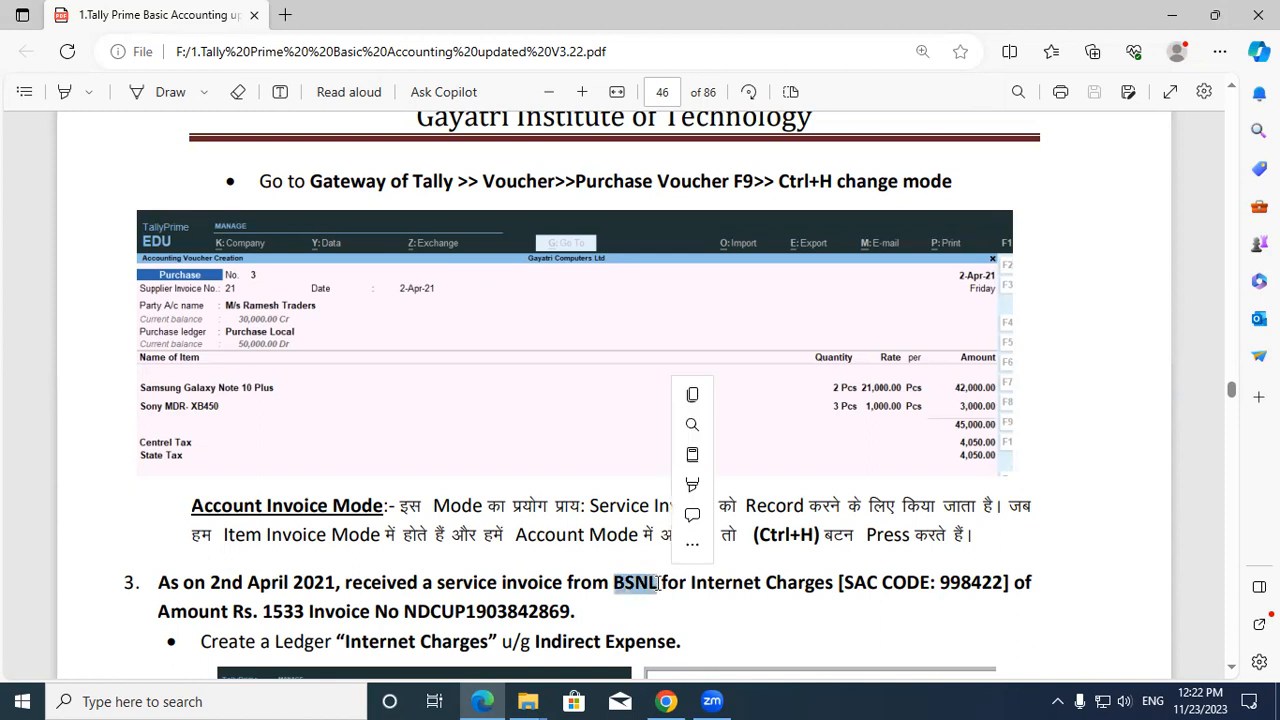
pyautogui.click(658, 590)
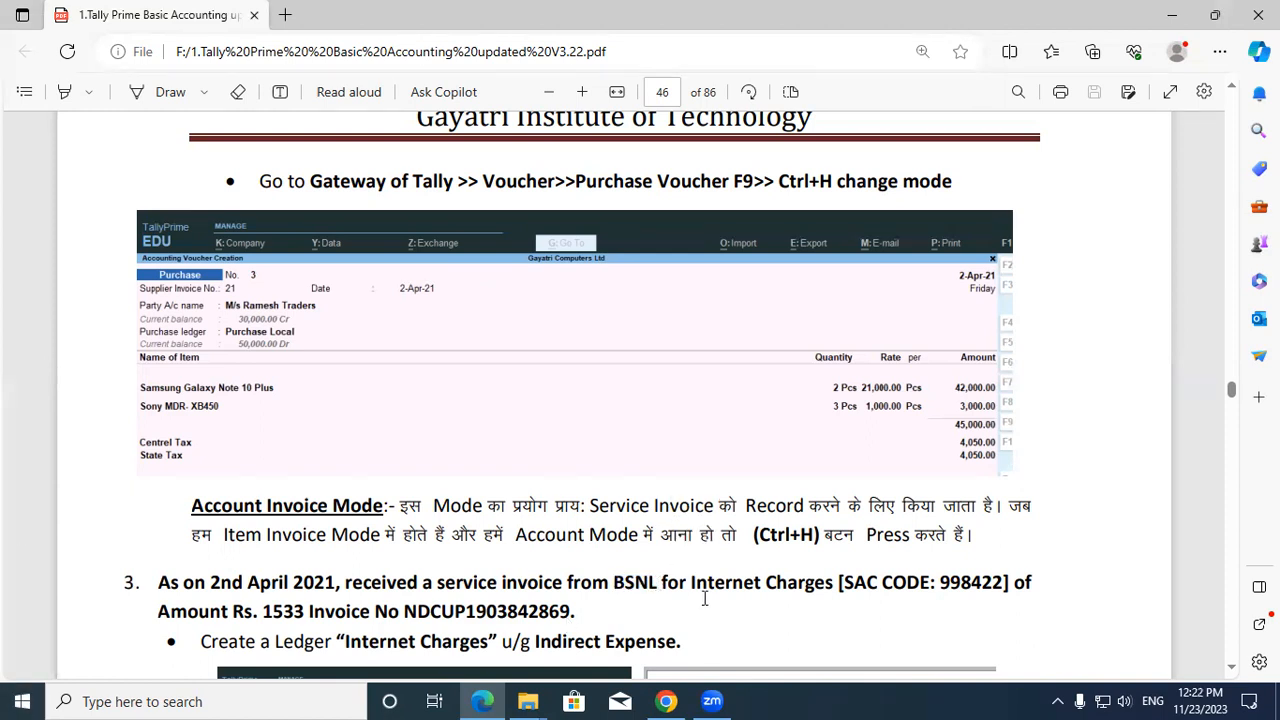
pyautogui.moveTo(692, 582); pyautogui.dragTo(842, 586)
pyautogui.click(838, 572)
pyautogui.moveTo(266, 611); pyautogui.dragTo(306, 611)
pyautogui.click(309, 611)
pyautogui.moveTo(941, 582); pyautogui.dragTo(1005, 588)
pyautogui.click(1005, 588)
# Show the desktop and launch TallyPrime from its shortcut's context menu.
pyautogui.press('super+d')
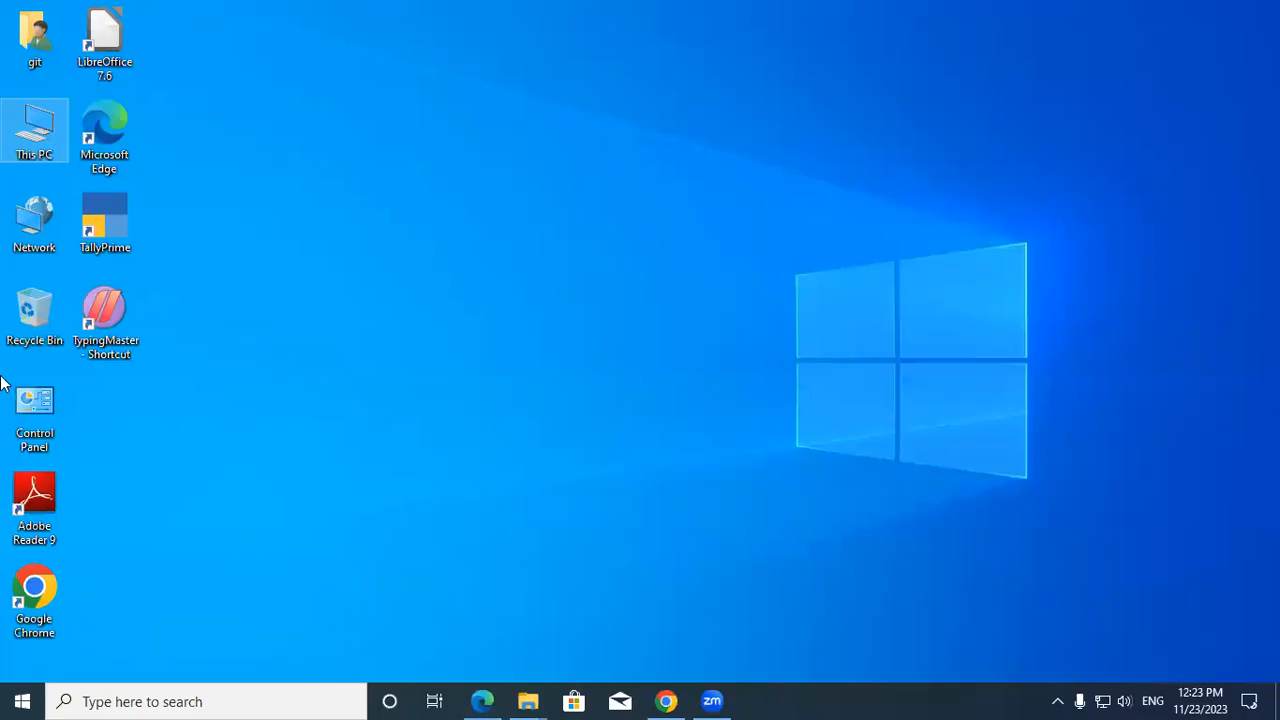
pyautogui.click(92, 204)
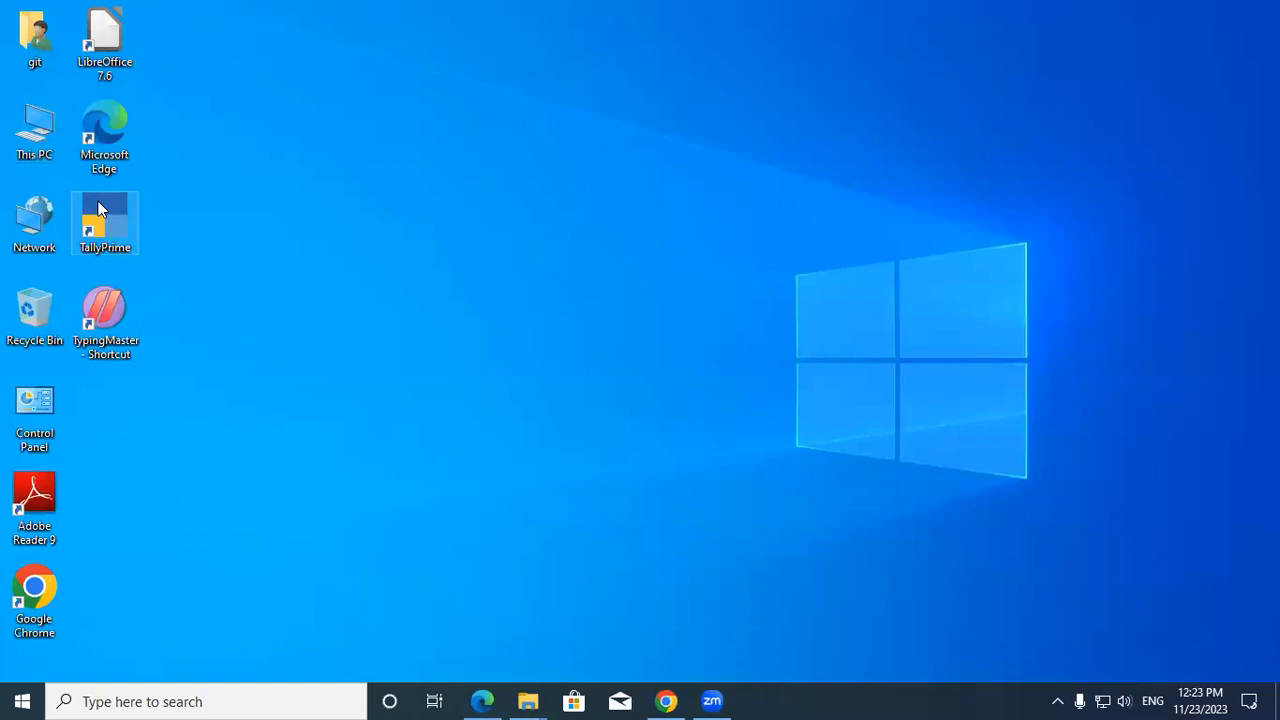
pyautogui.rightClick(98, 201)
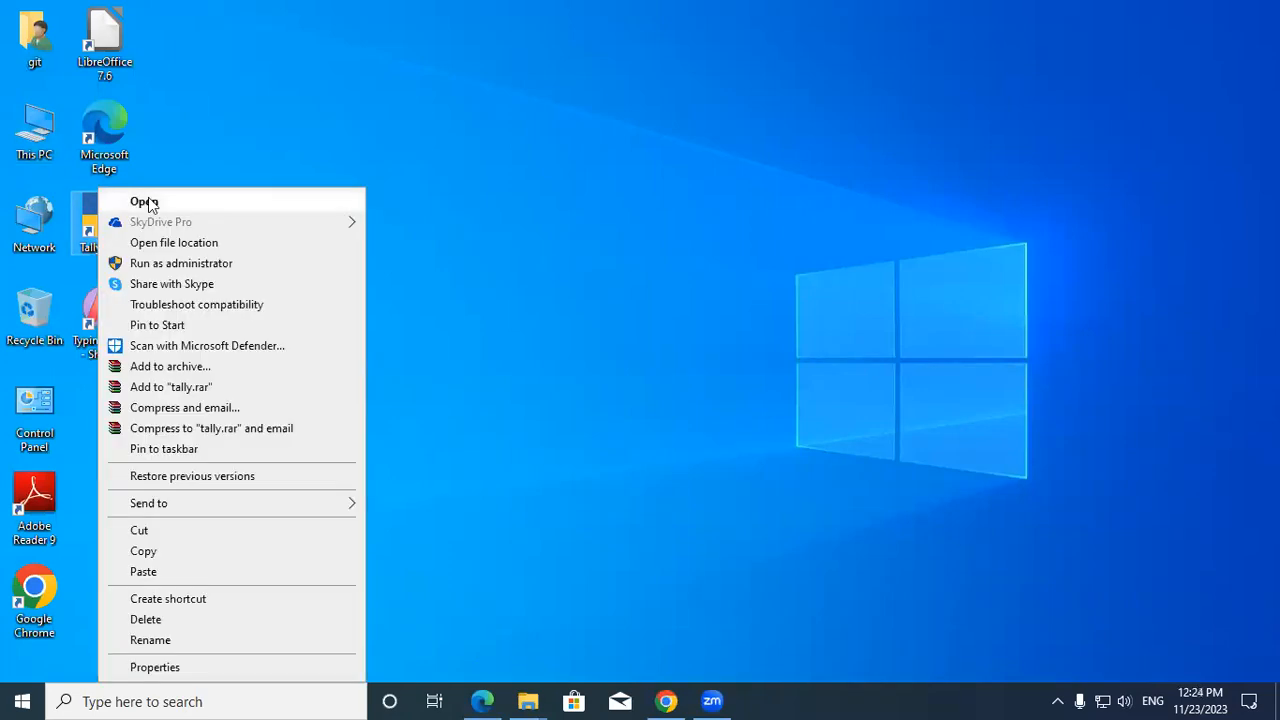
pyautogui.click(146, 202)
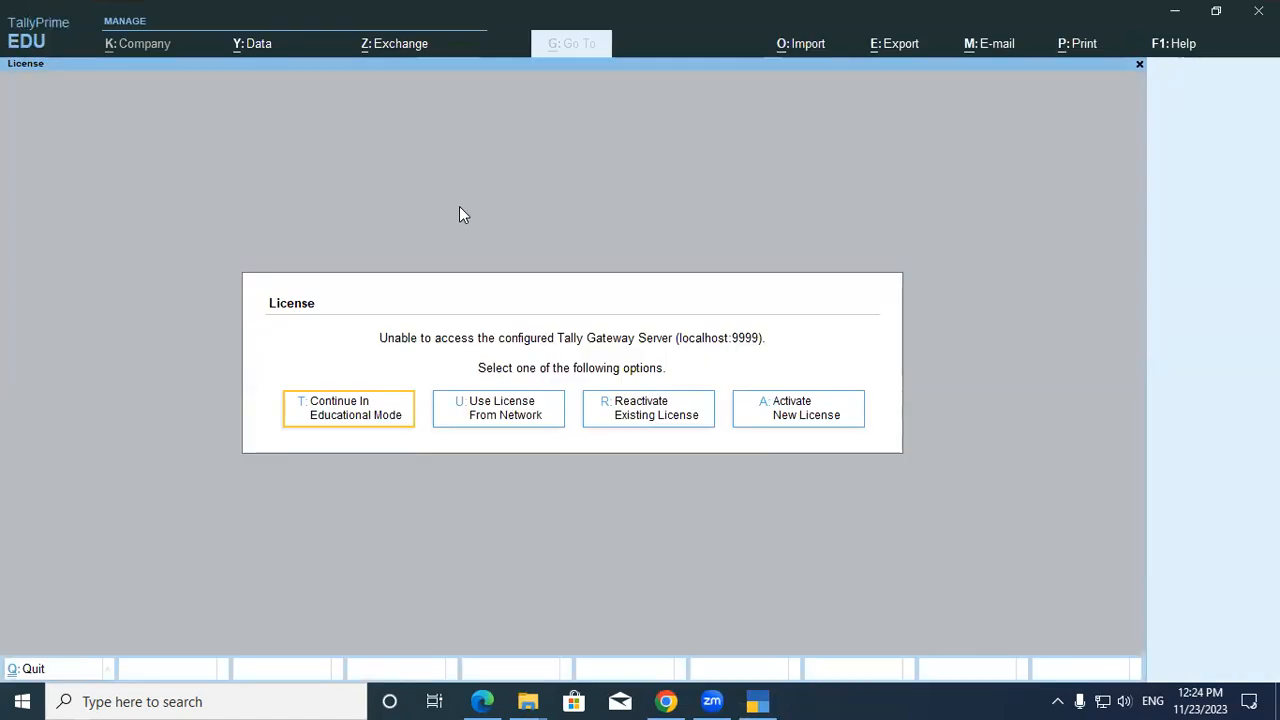
# Continue in Educational Mode and load Gayatri Computer Pvt.Ltd from D:\11AM Tally.
pyautogui.press('Return')
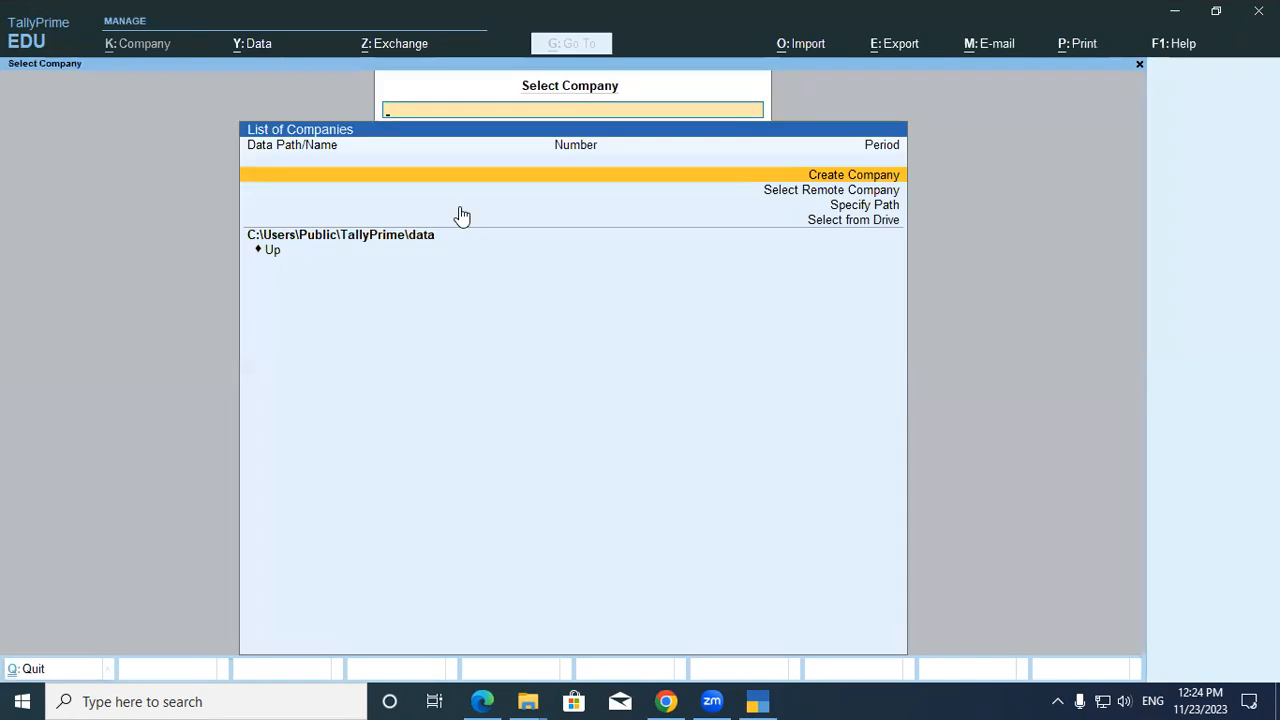
pyautogui.press('Down')
pyautogui.press('Down')
pyautogui.press('Down')
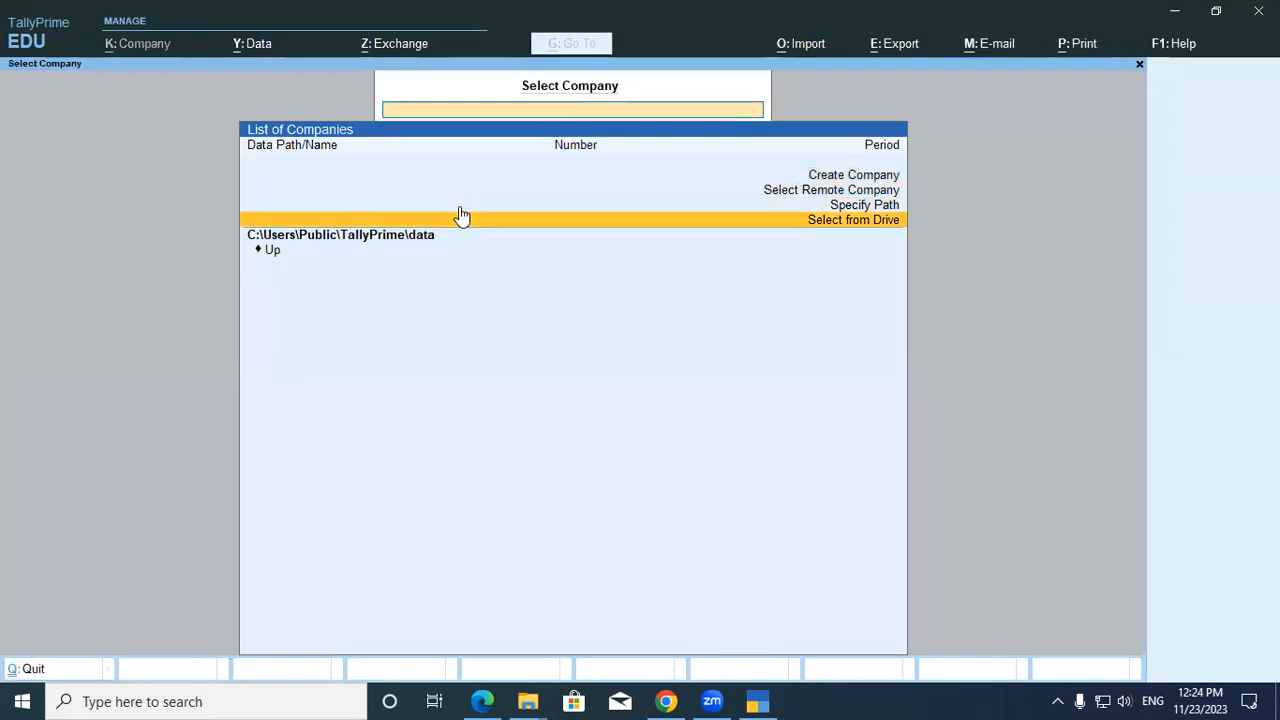
pyautogui.press('Return')
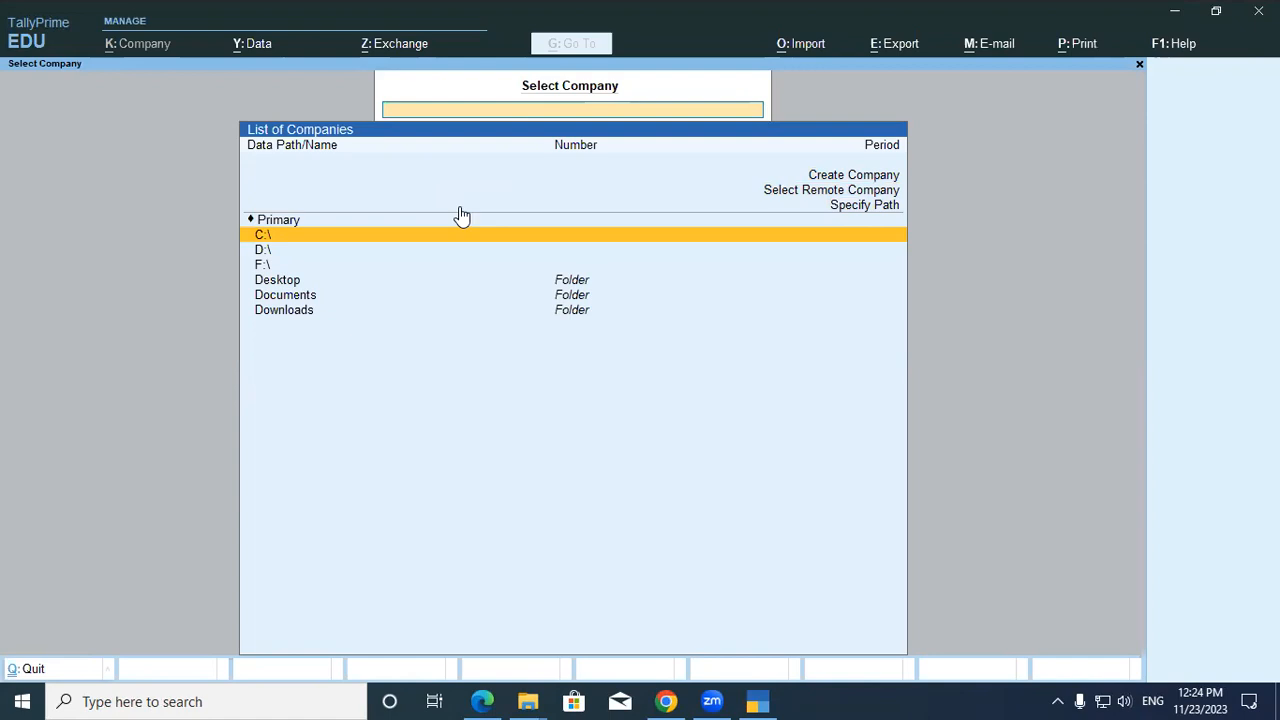
pyautogui.press('Down')
pyautogui.press('Return')
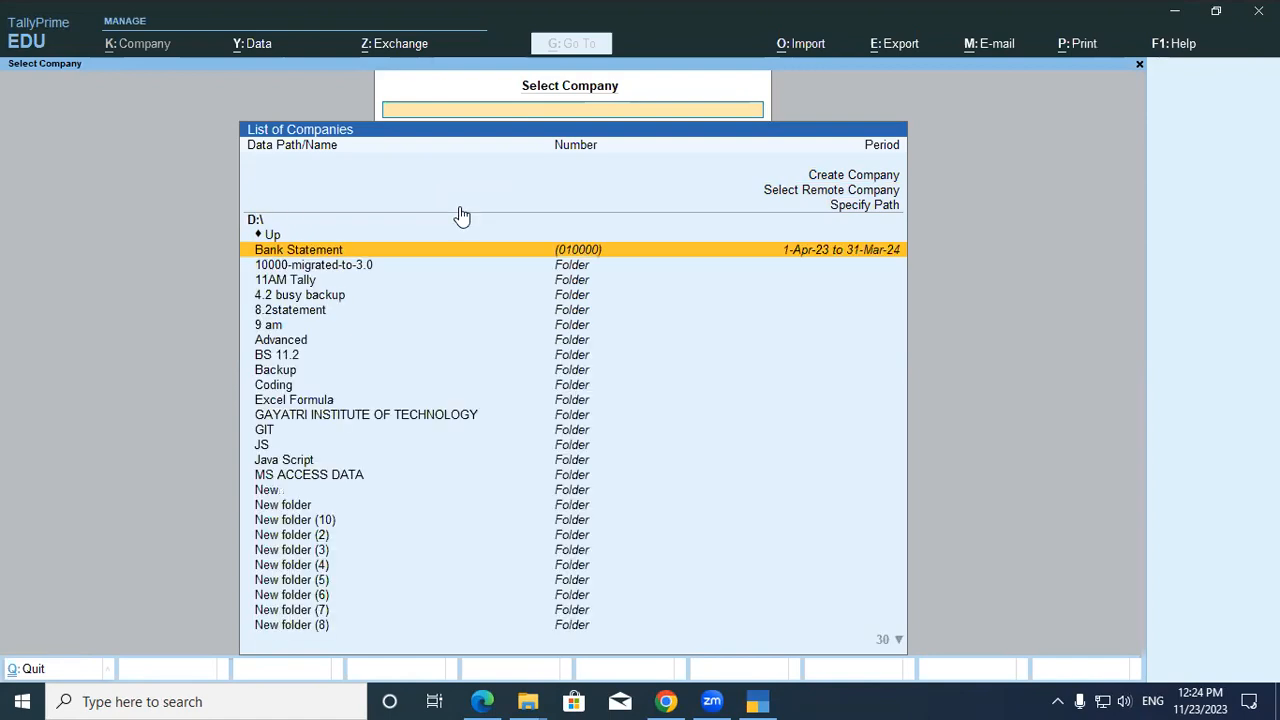
pyautogui.press('Down')
pyautogui.press('Down')
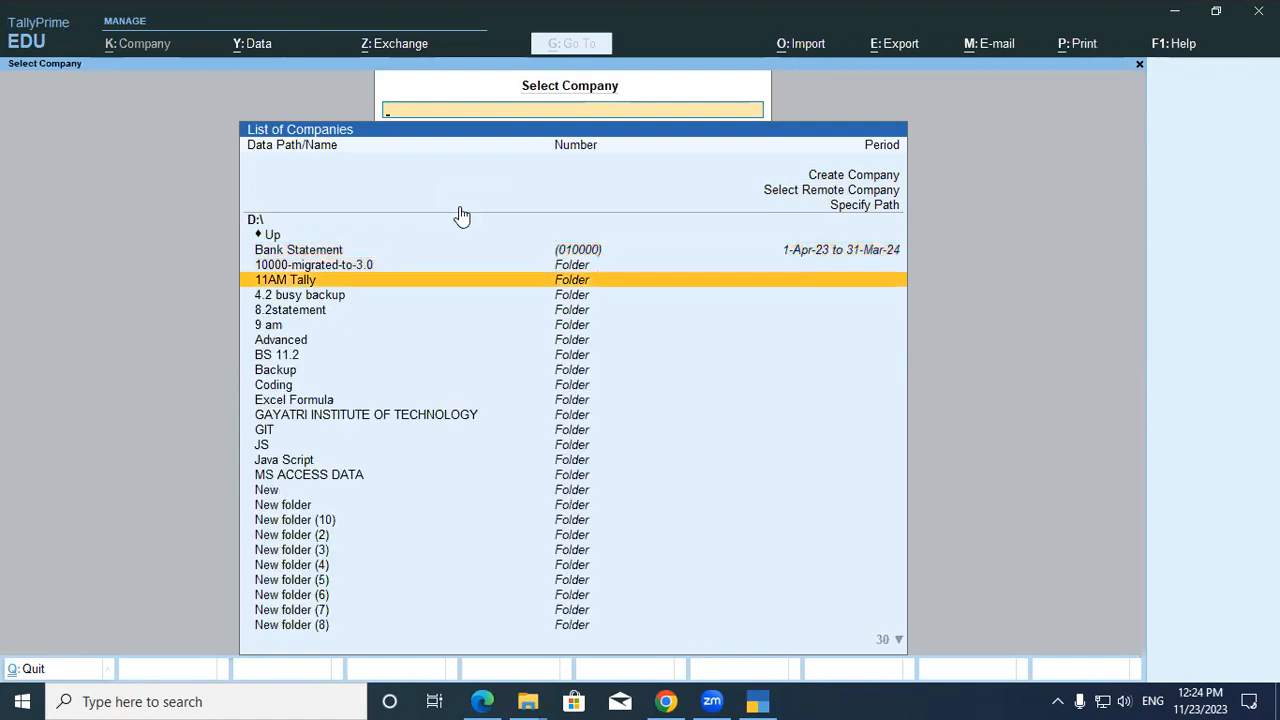
pyautogui.press('Return')
pyautogui.press('Return')
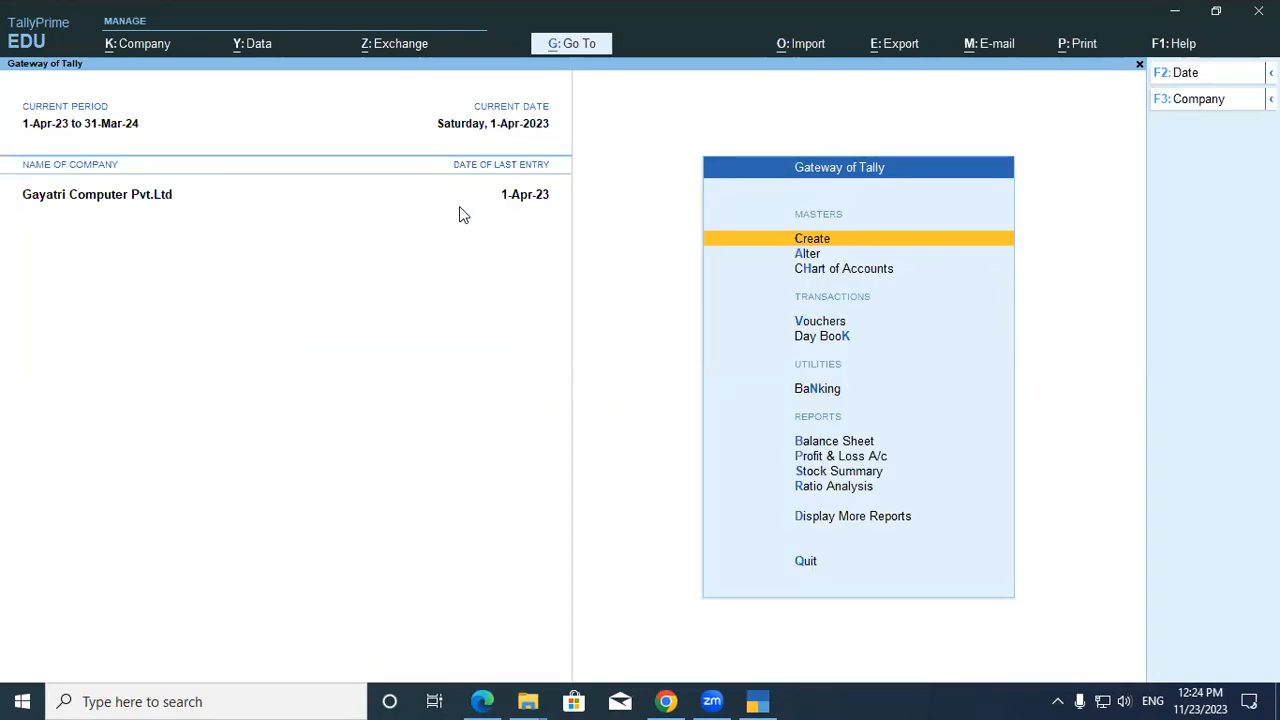
# Start a new Purchase voucher (F9) in voucher entry.
pyautogui.press('Down')
pyautogui.press('Down')
pyautogui.press('Down')
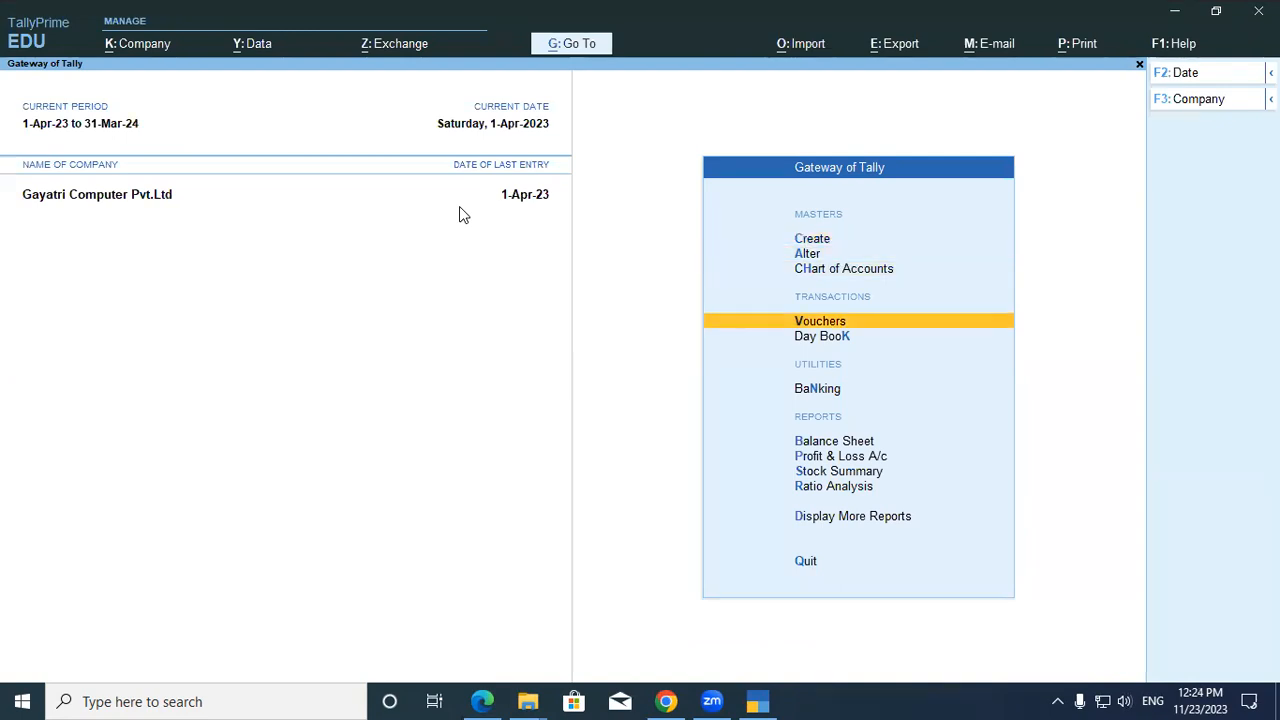
pyautogui.press('Return')
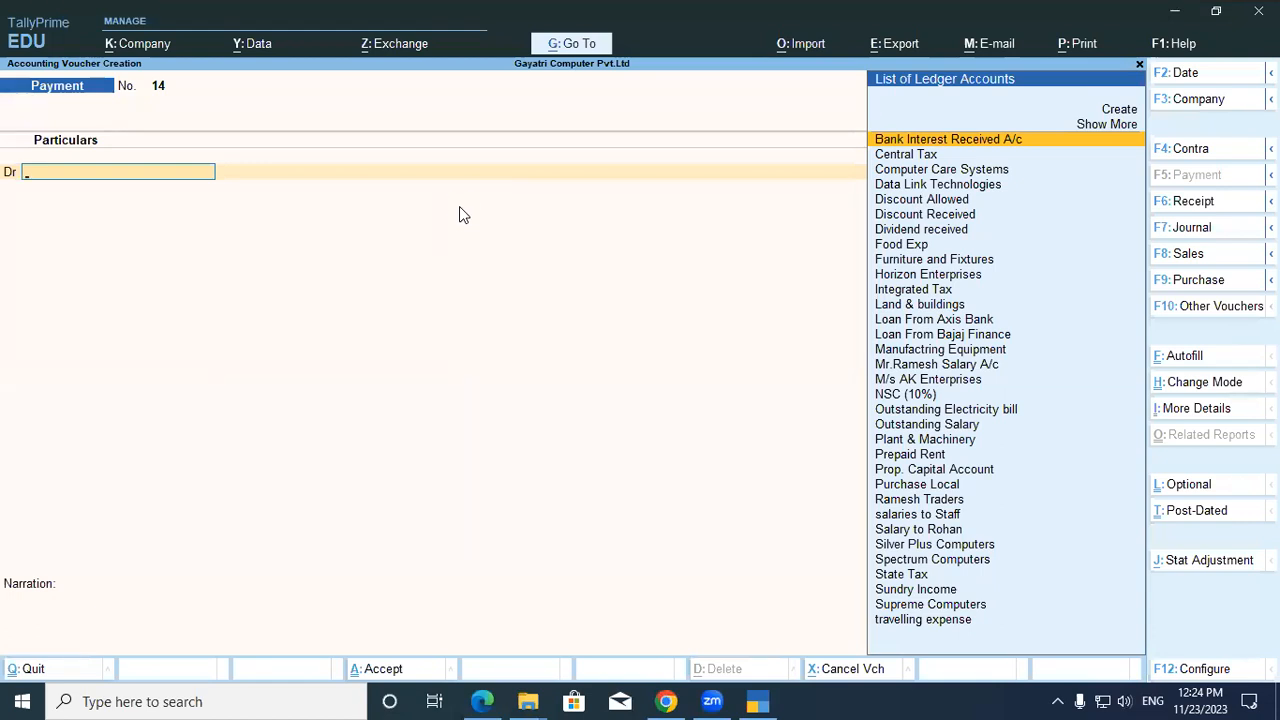
pyautogui.press('F9')
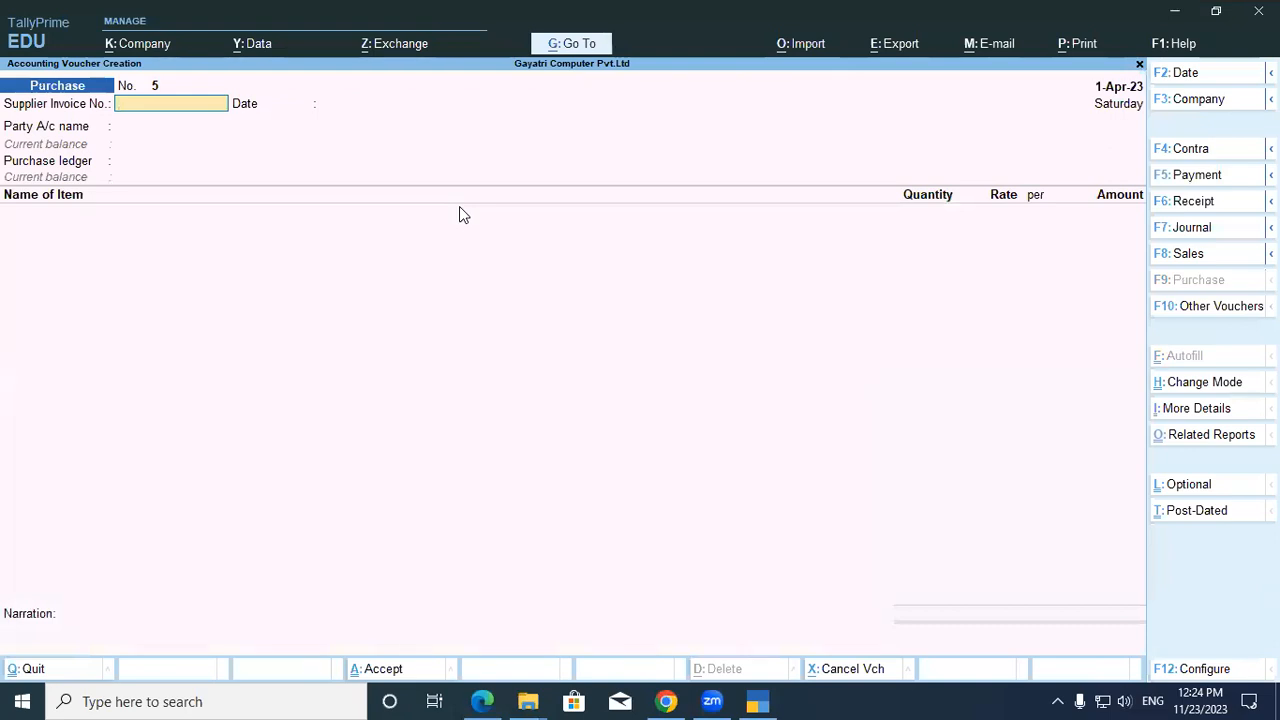
# Change the voucher mode to Accounting Invoice and return to the exercise PDF.
pyautogui.hotkey('ctrl', 'h')
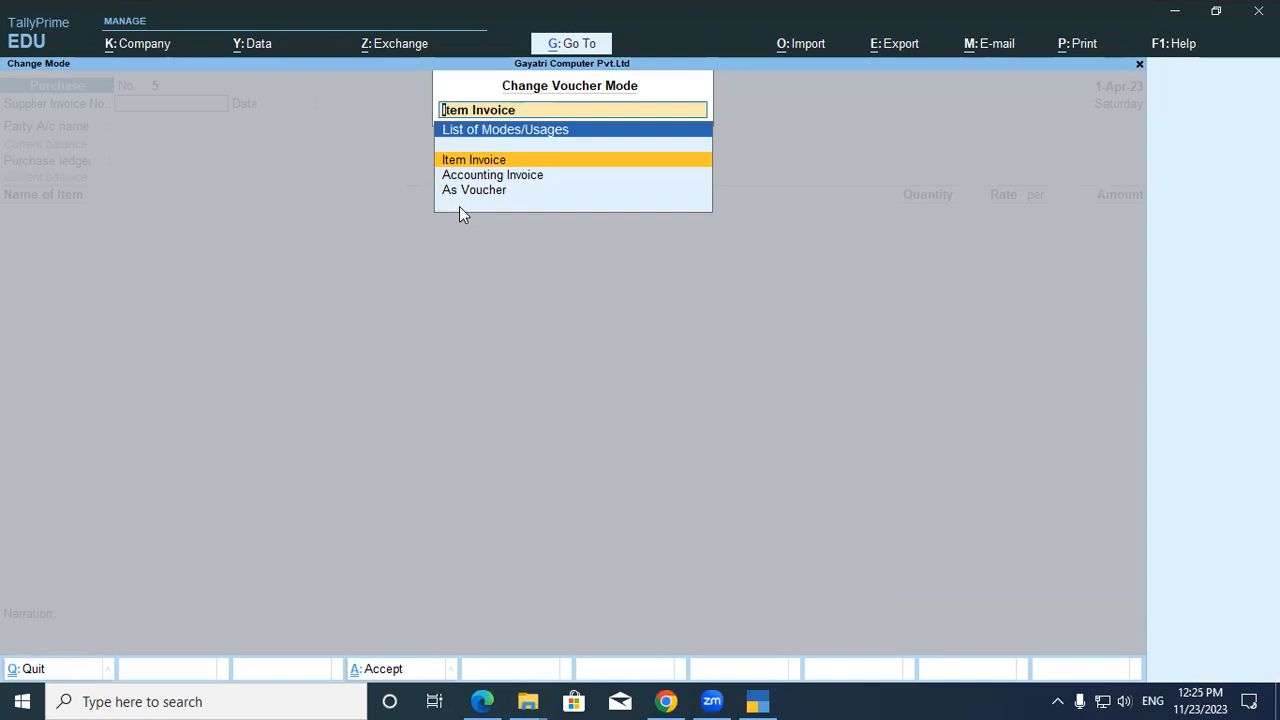
pyautogui.press('Down')
pyautogui.press('Return')
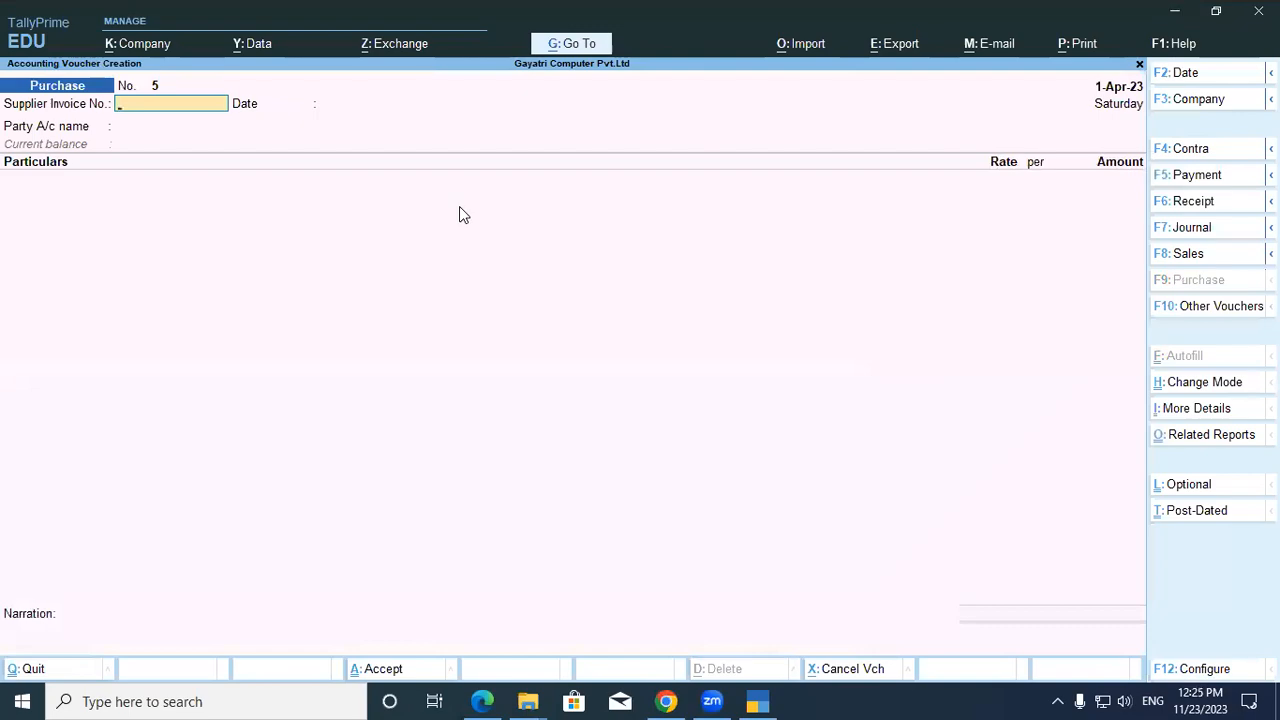
pyautogui.hotkey('alt', 'Tab')
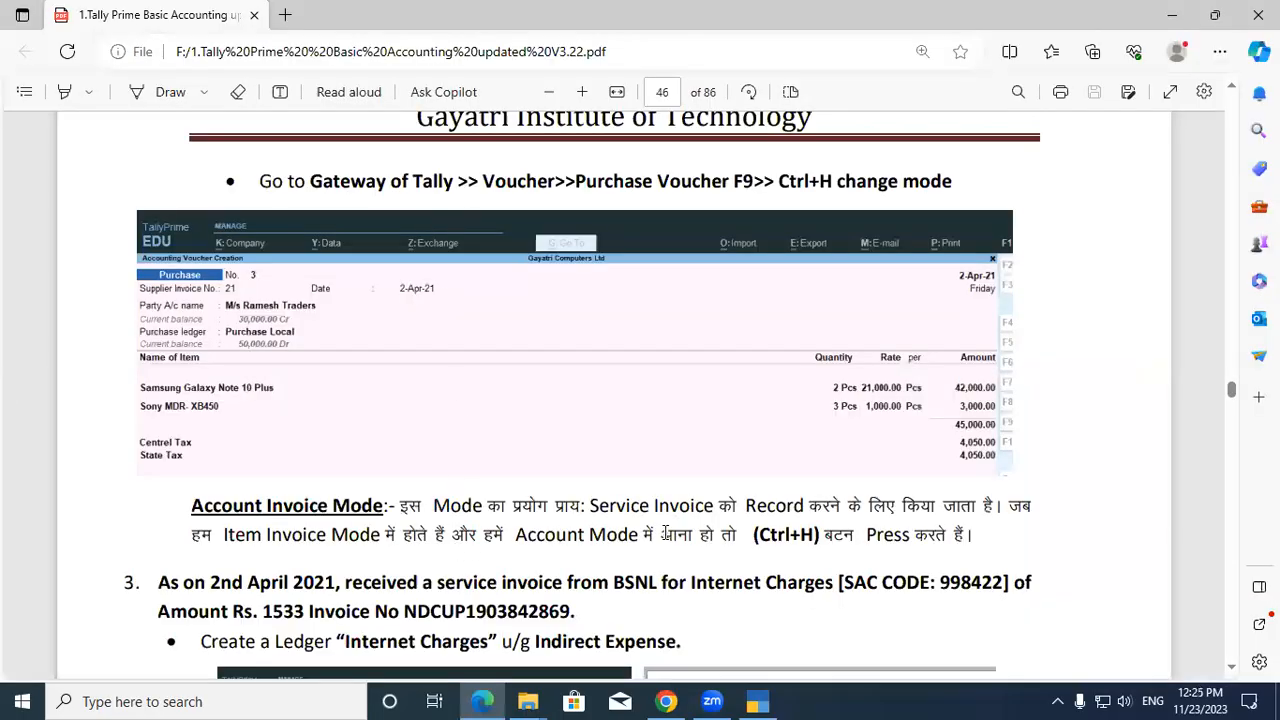
# Copy the BSNL invoice number from exercise 3 and return to TallyPrime.
pyautogui.moveTo(405, 611); pyautogui.dragTo(565, 614)
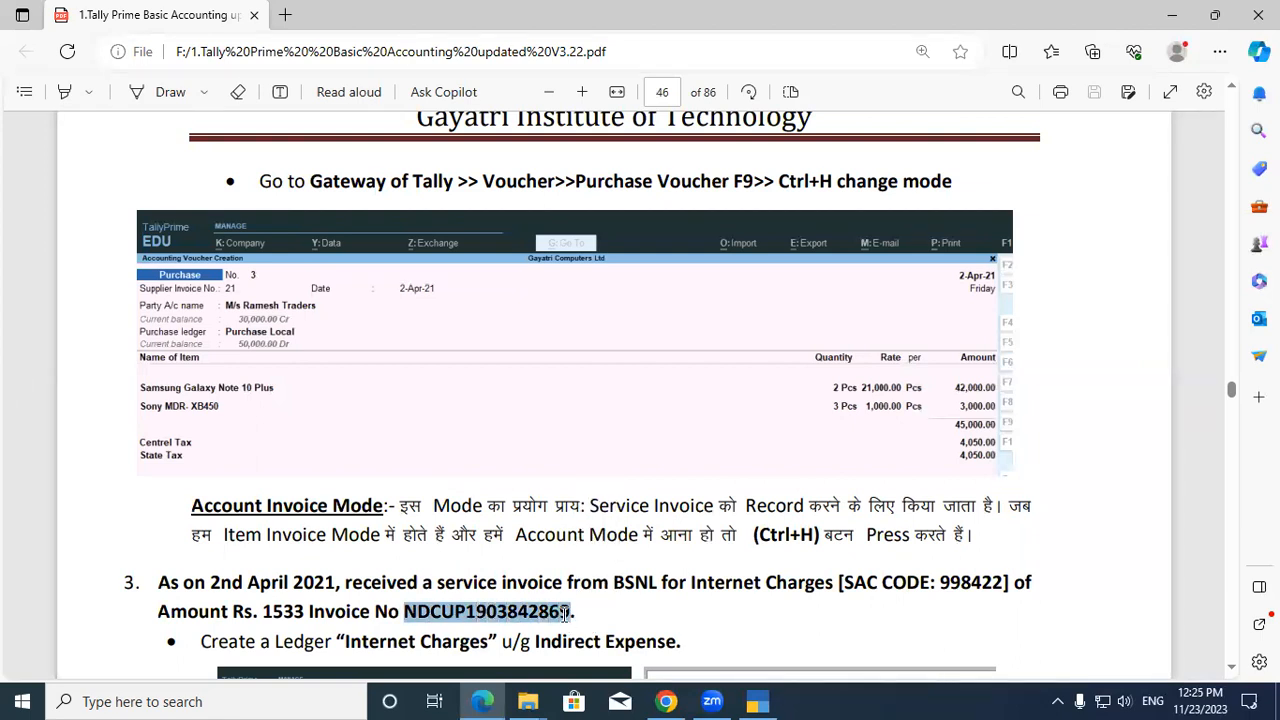
pyautogui.hotkey('ctrl', 'c')
pyautogui.hotkey('alt', 'Tab')
# Paste the invoice number, then create party ledger BSNL under Sundry Creditors up to GSTIN.
pyautogui.hotkey('ctrl', 'v')
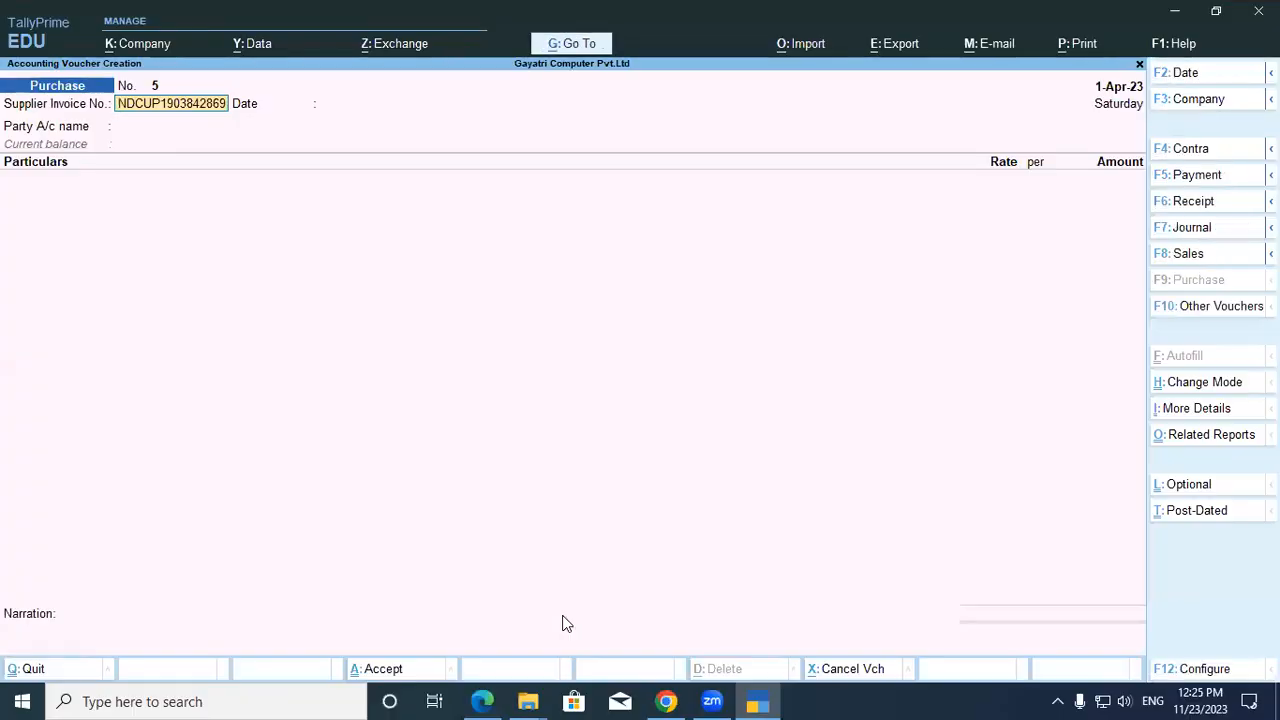
pyautogui.press('Return')
pyautogui.press('Return')
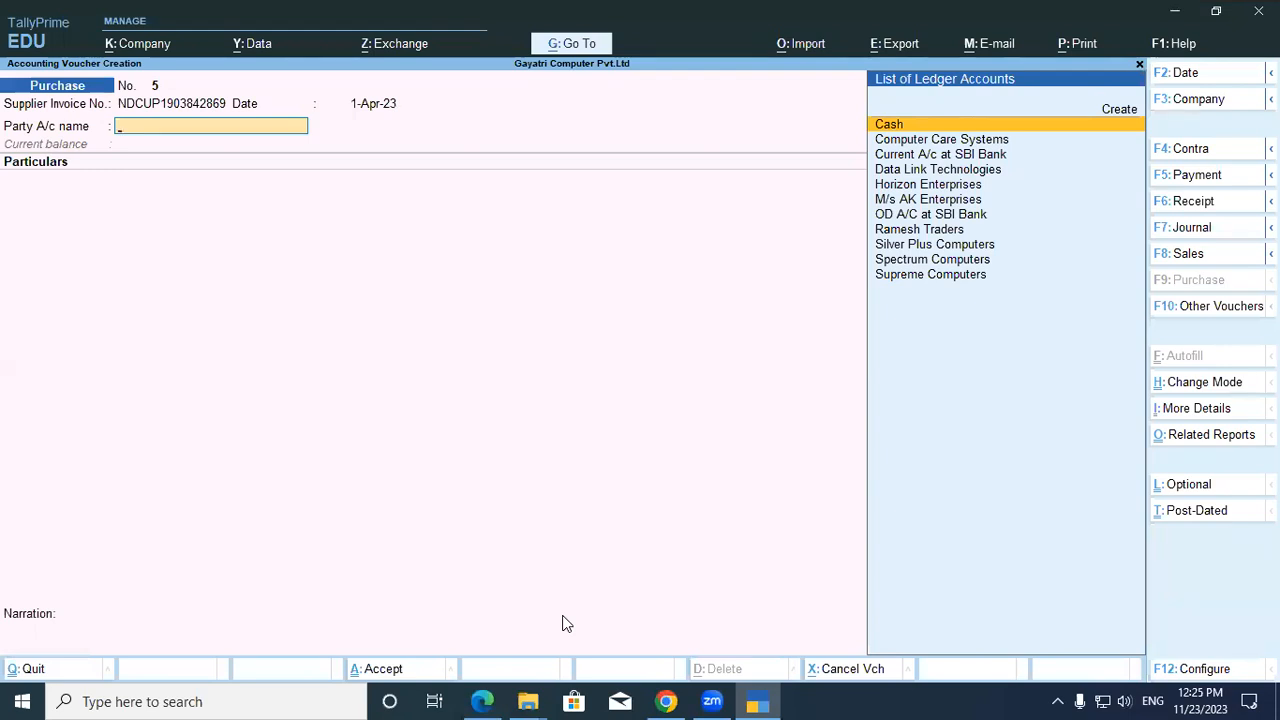
pyautogui.hotkey('alt', 'c')
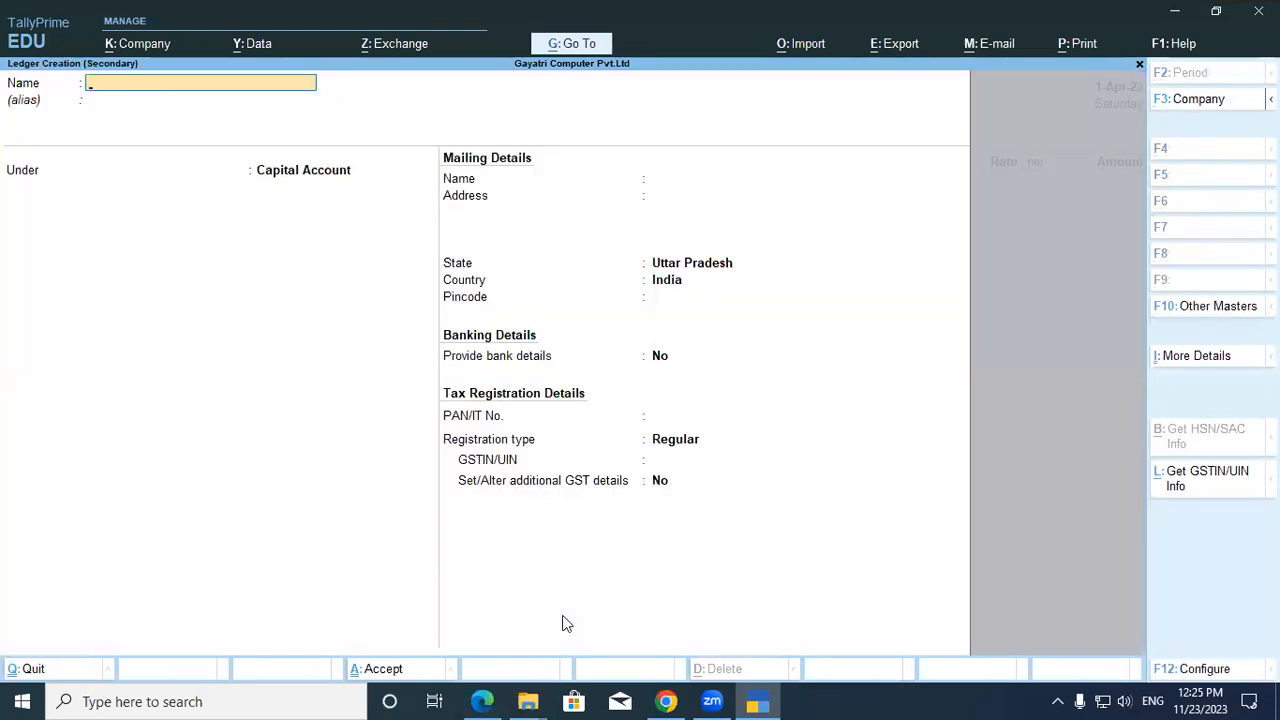
pyautogui.write('BSNL')
pyautogui.press('Return')
pyautogui.press('Return')
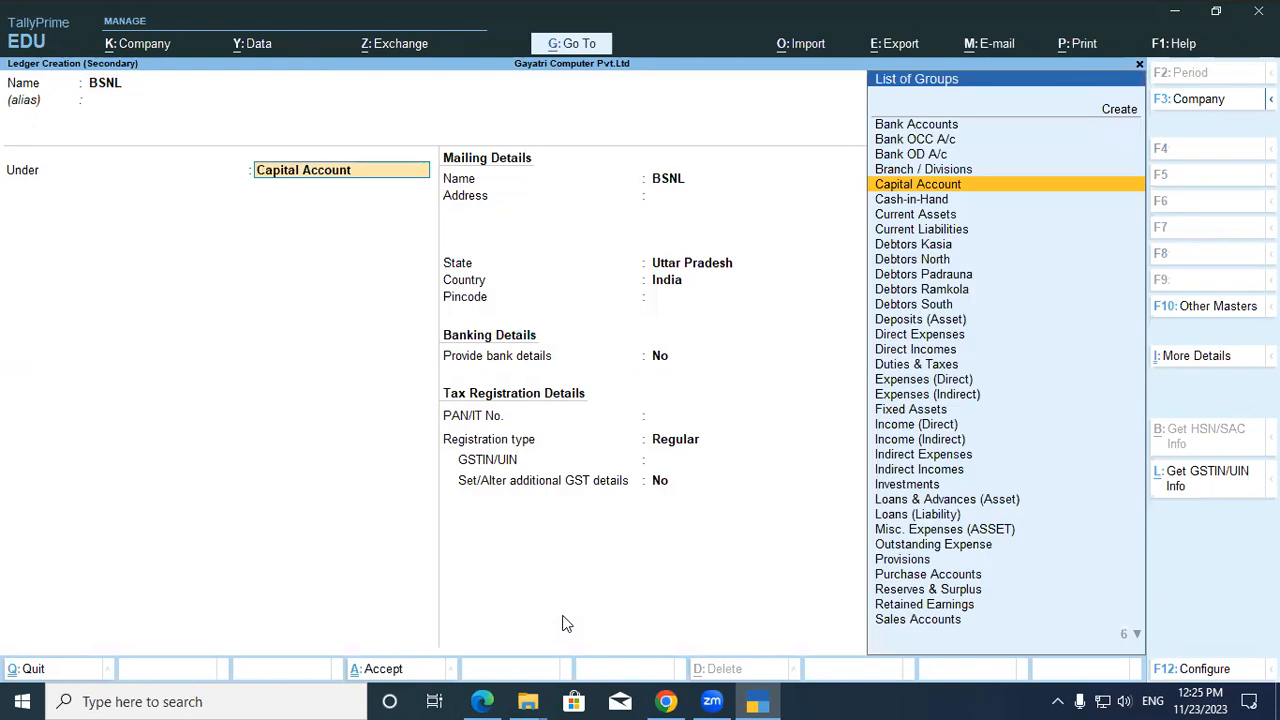
pyautogui.write('Sun')
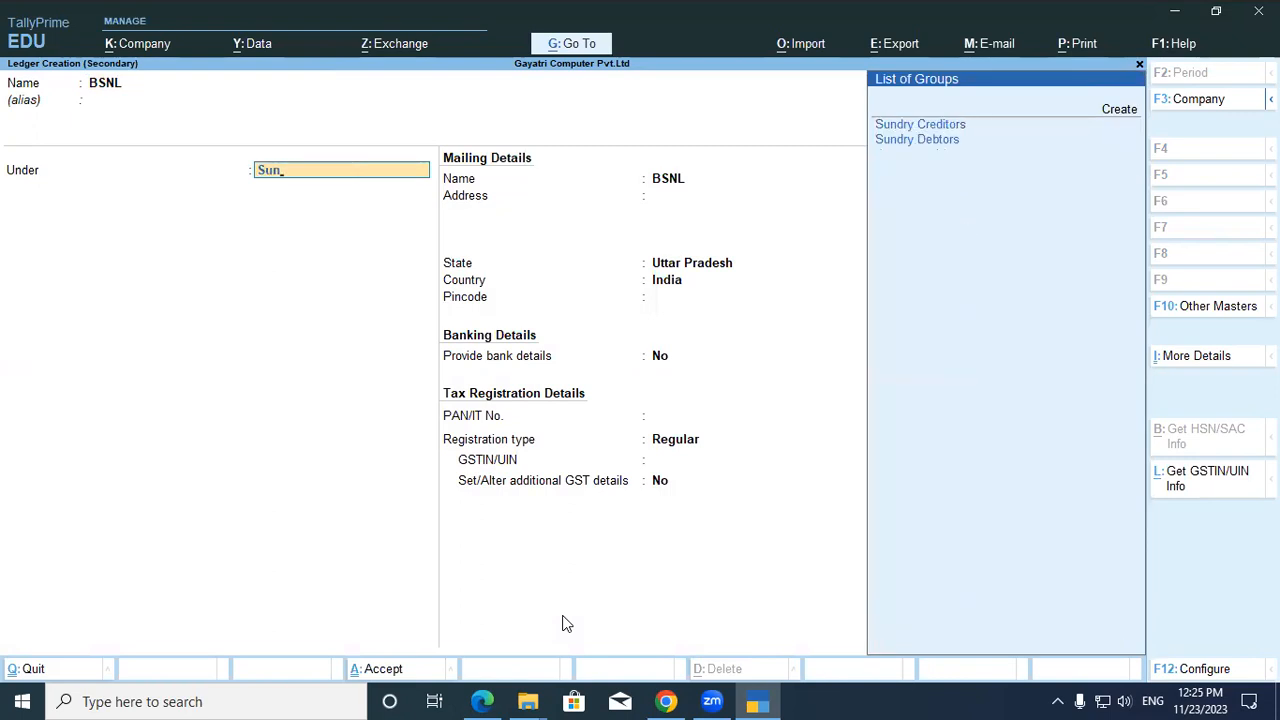
pyautogui.press('Return')
pyautogui.press('Return')
pyautogui.press('Return')
pyautogui.press('Return')
pyautogui.press('Return')
pyautogui.press('Return')
pyautogui.press('Return')
pyautogui.press('Return')
pyautogui.press('Return')
pyautogui.press('Return')
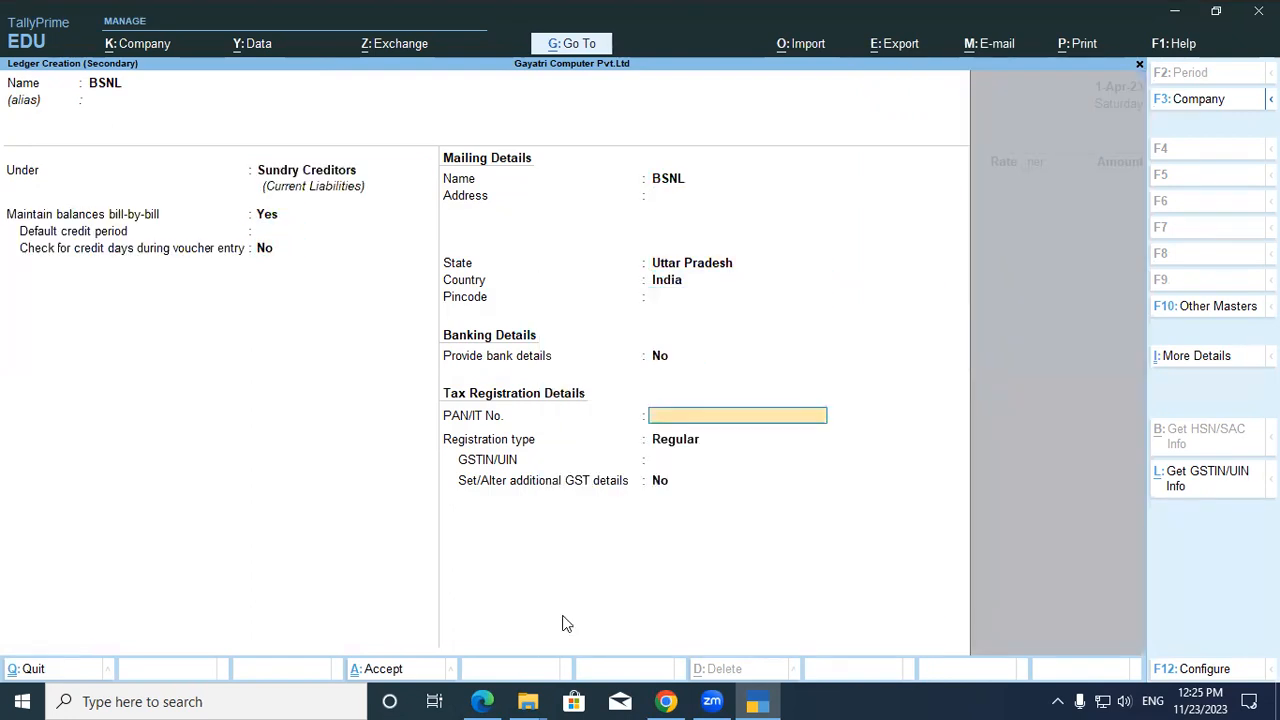
pyautogui.press('Return')
pyautogui.press('Return')
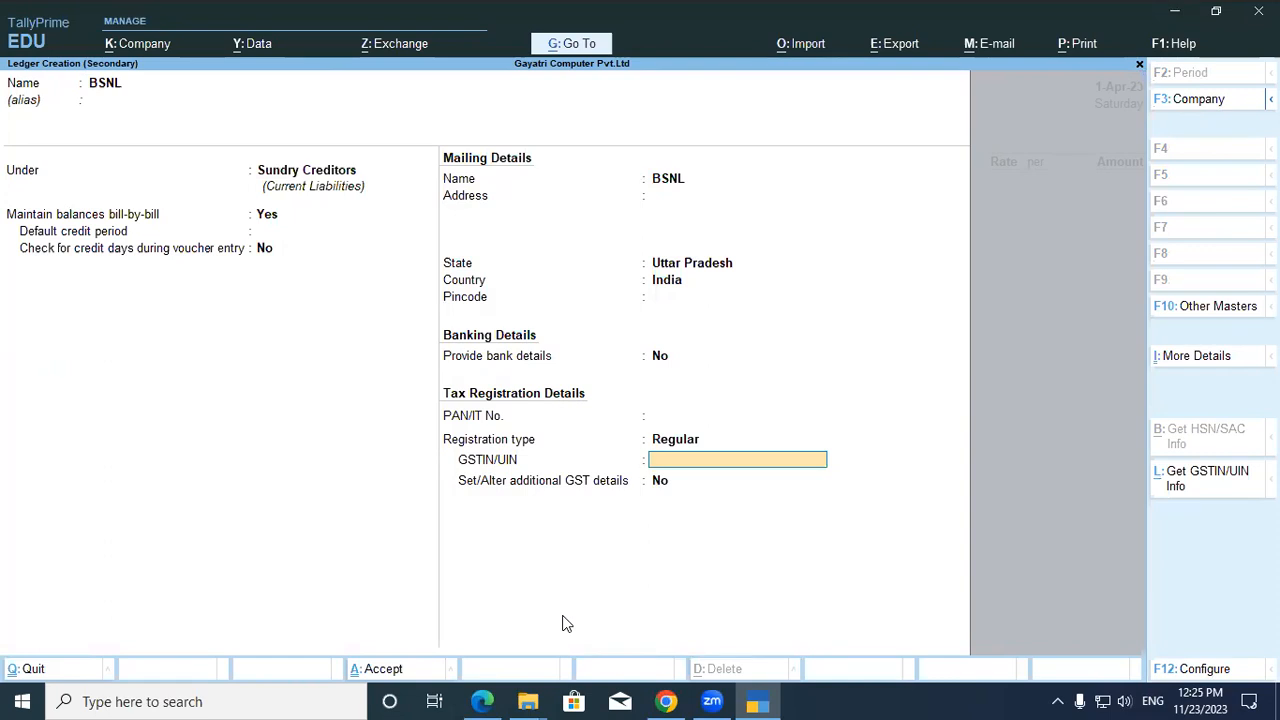
pyautogui.hotkey('alt', 'Tab')
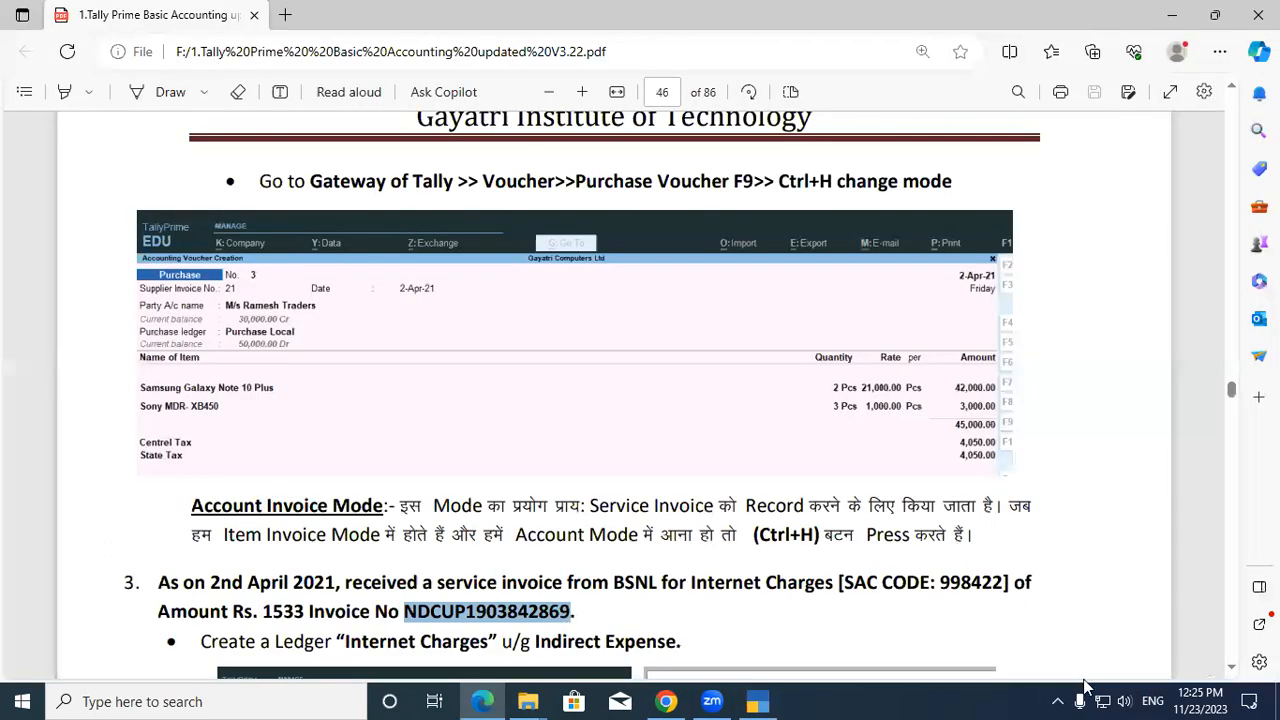
# Scroll to BSNL's GSTIN in the exercise, select it, and return to the ledger.
pyautogui.click(1231, 667)
pyautogui.click(1231, 667)
pyautogui.click(1231, 667)
pyautogui.click(1231, 667)
pyautogui.click(1231, 667)
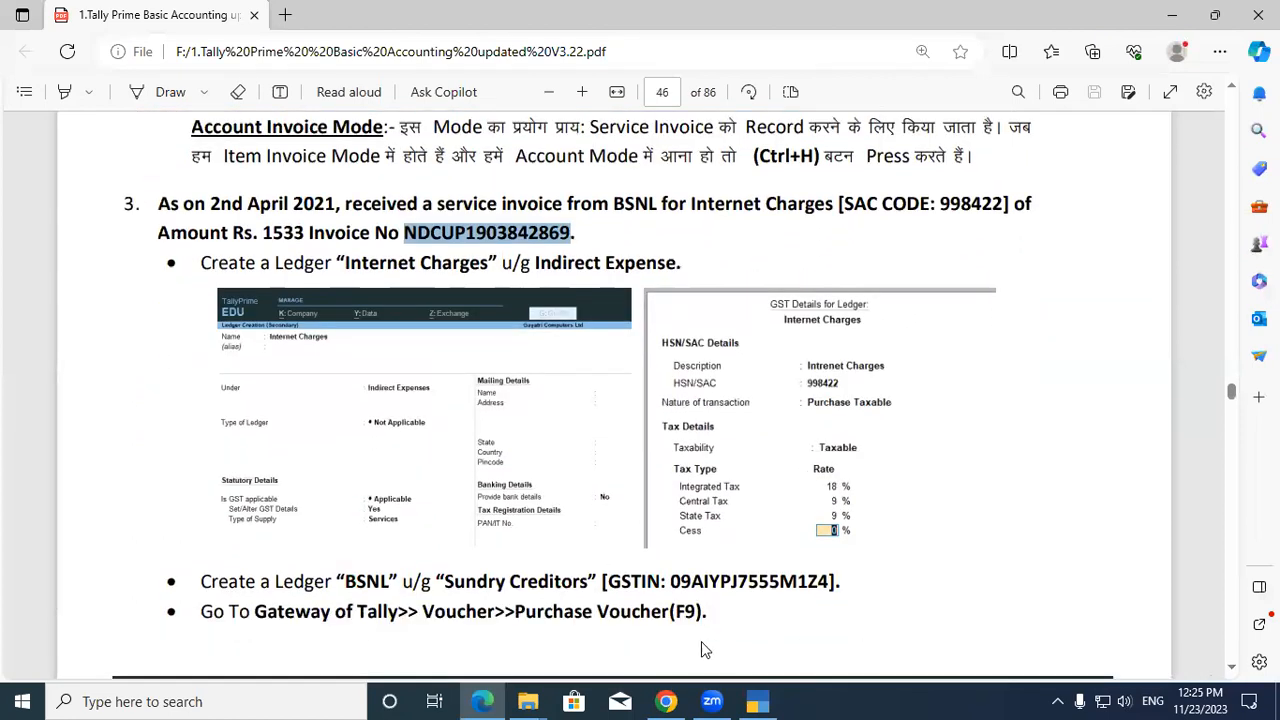
pyautogui.moveTo(671, 580); pyautogui.dragTo(832, 583)
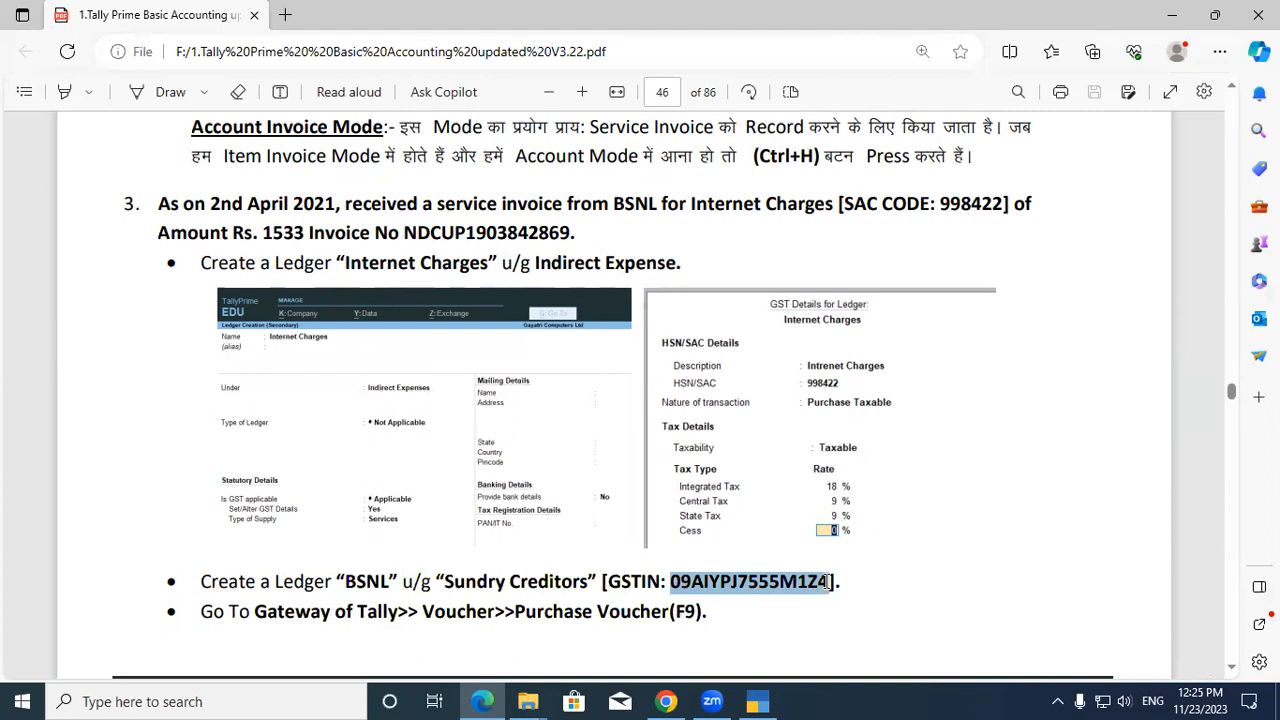
pyautogui.hotkey('alt', 'Tab')
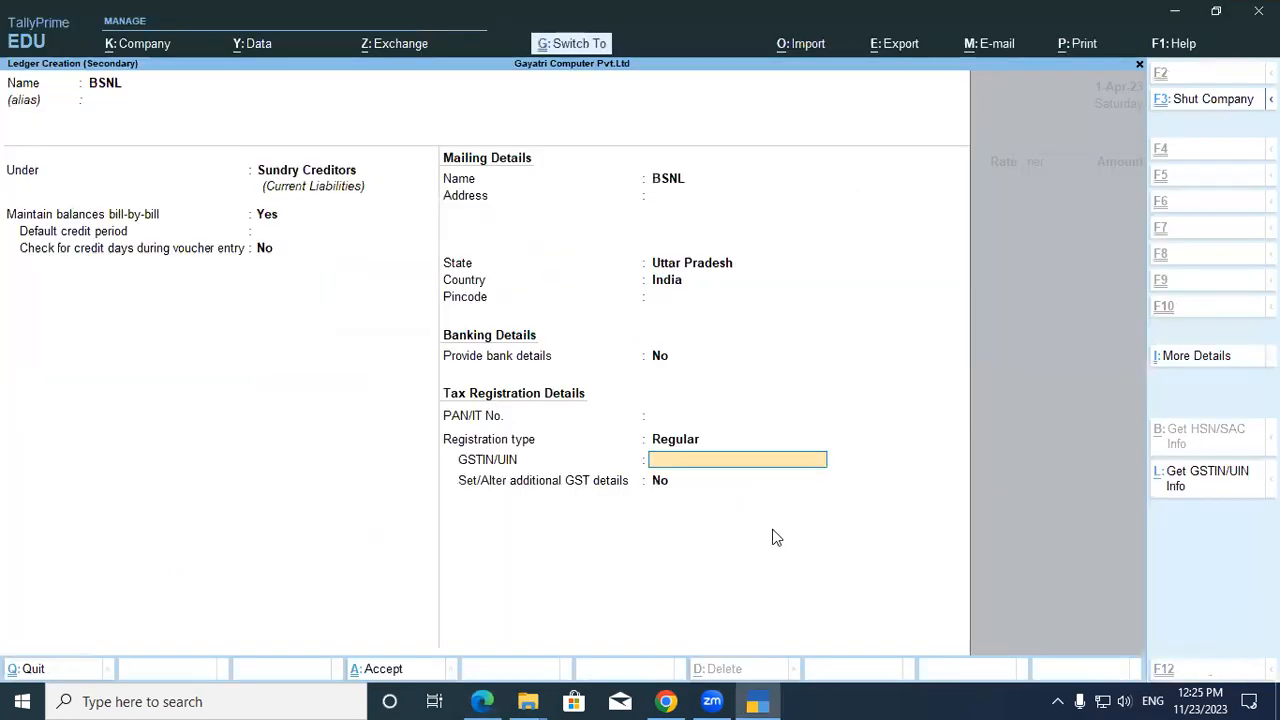
# Paste BSNL's GSTIN, save the ledger, and accept Uttar Pradesh as place of supply.
pyautogui.hotkey('ctrl', 'v')
pyautogui.press('Return')
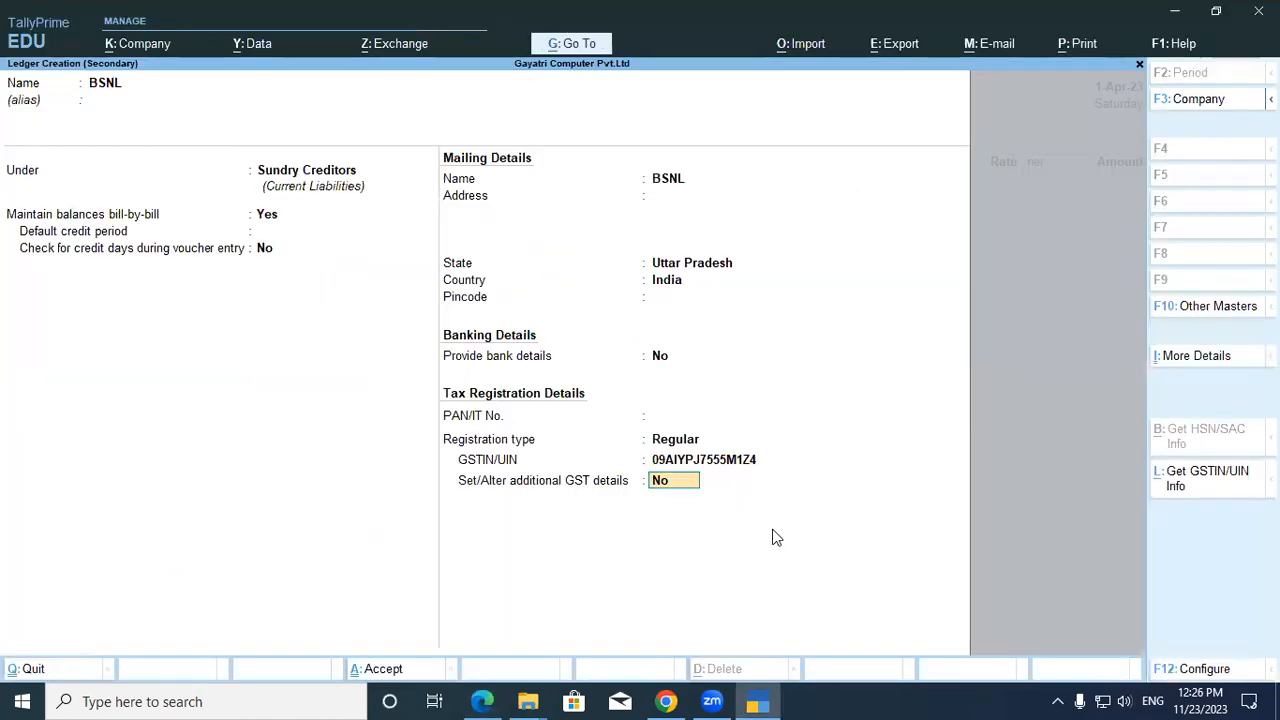
pyautogui.press('Return')
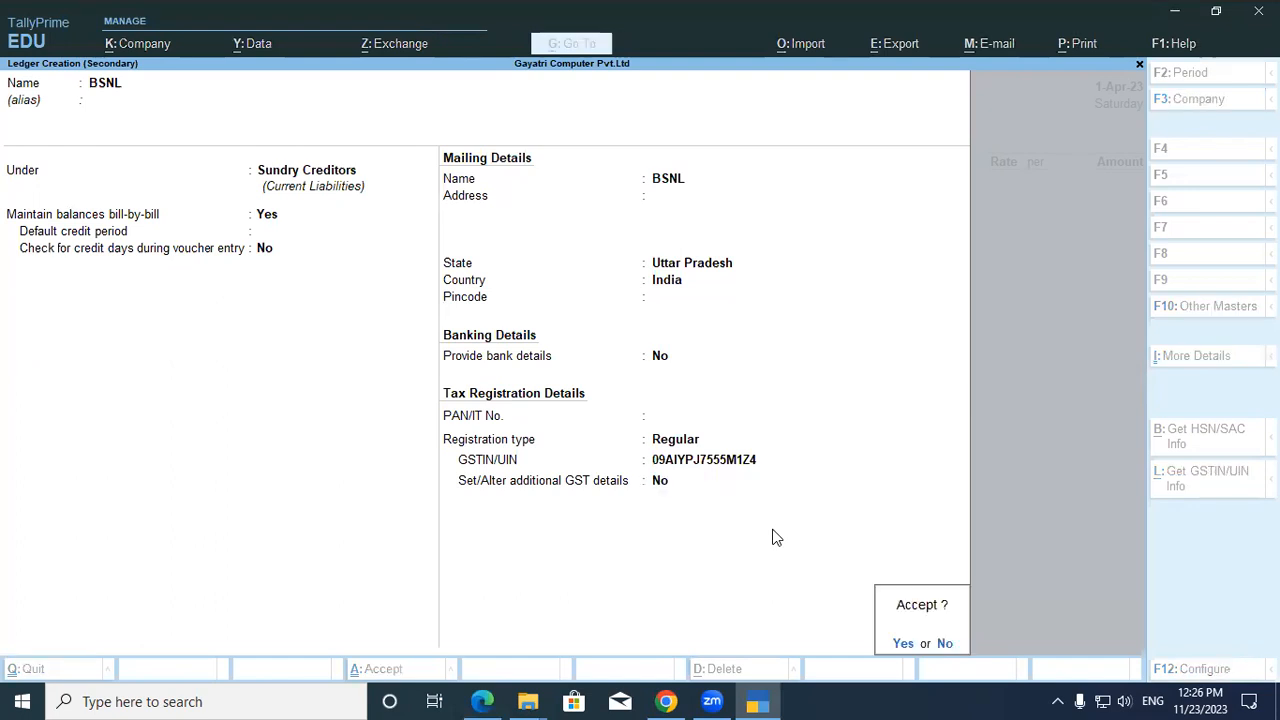
pyautogui.press('Return')
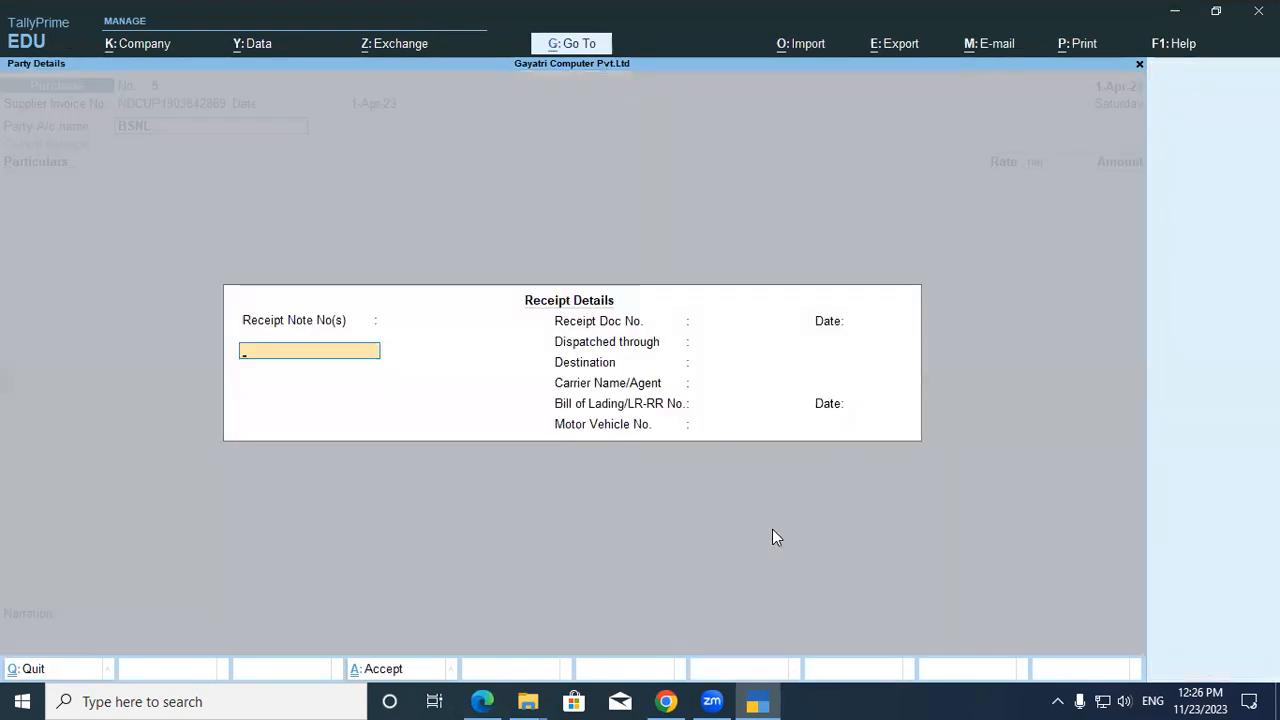
pyautogui.press('Return')
pyautogui.press('Return')
pyautogui.press('Return')
pyautogui.press('Return')
pyautogui.press('Return')
pyautogui.press('Return')
pyautogui.press('Return')
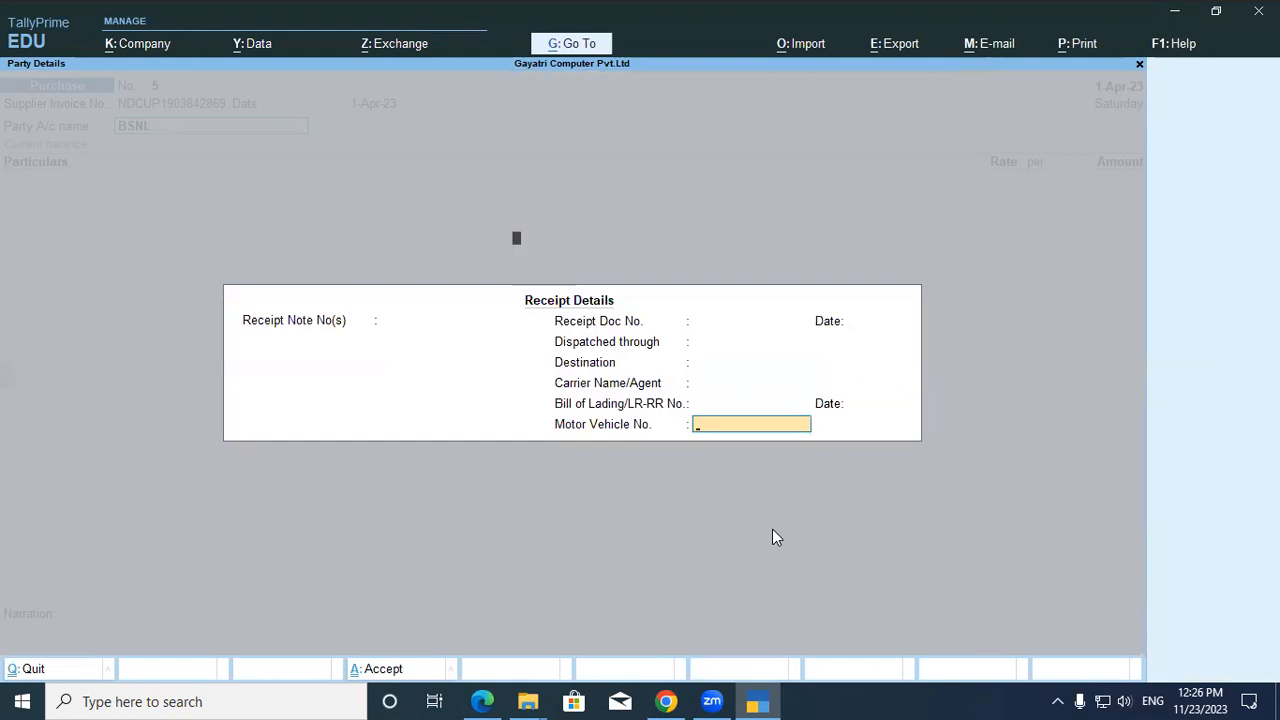
pyautogui.press('Return')
pyautogui.press('Return')
pyautogui.press('Return')
pyautogui.press('Return')
pyautogui.press('Return')
pyautogui.press('Return')
pyautogui.press('Return')
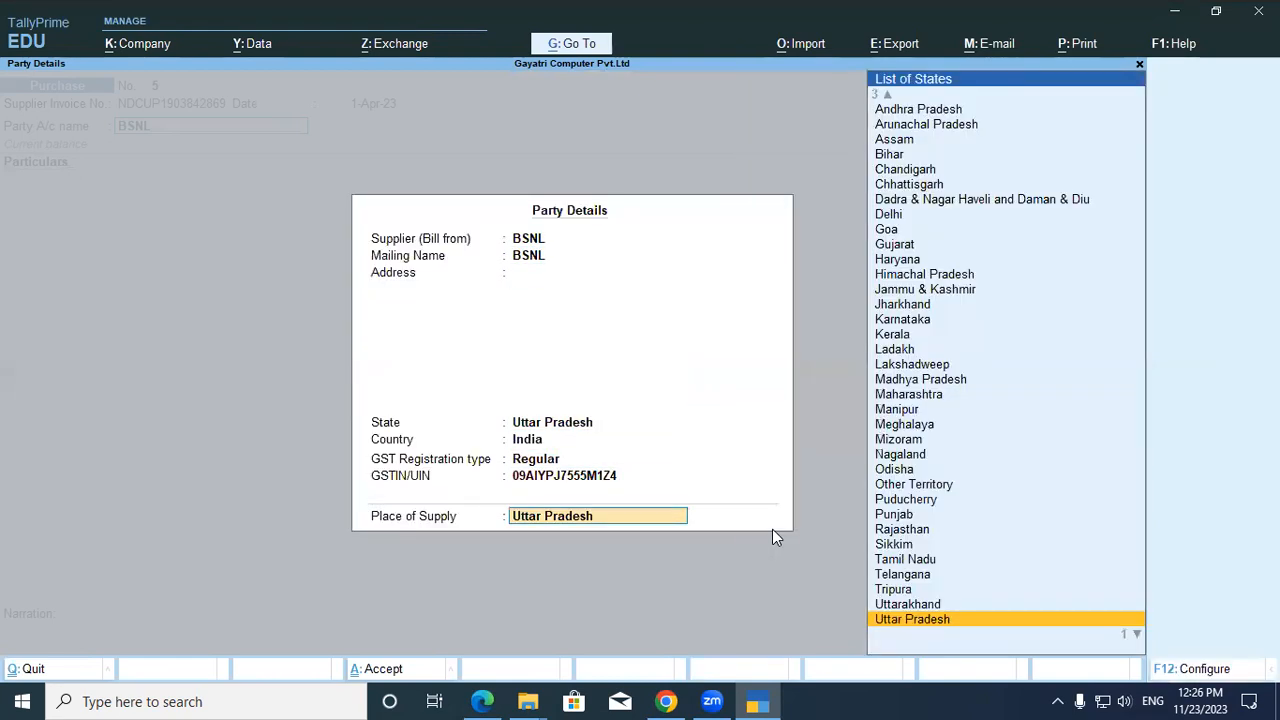
pyautogui.press('Return')
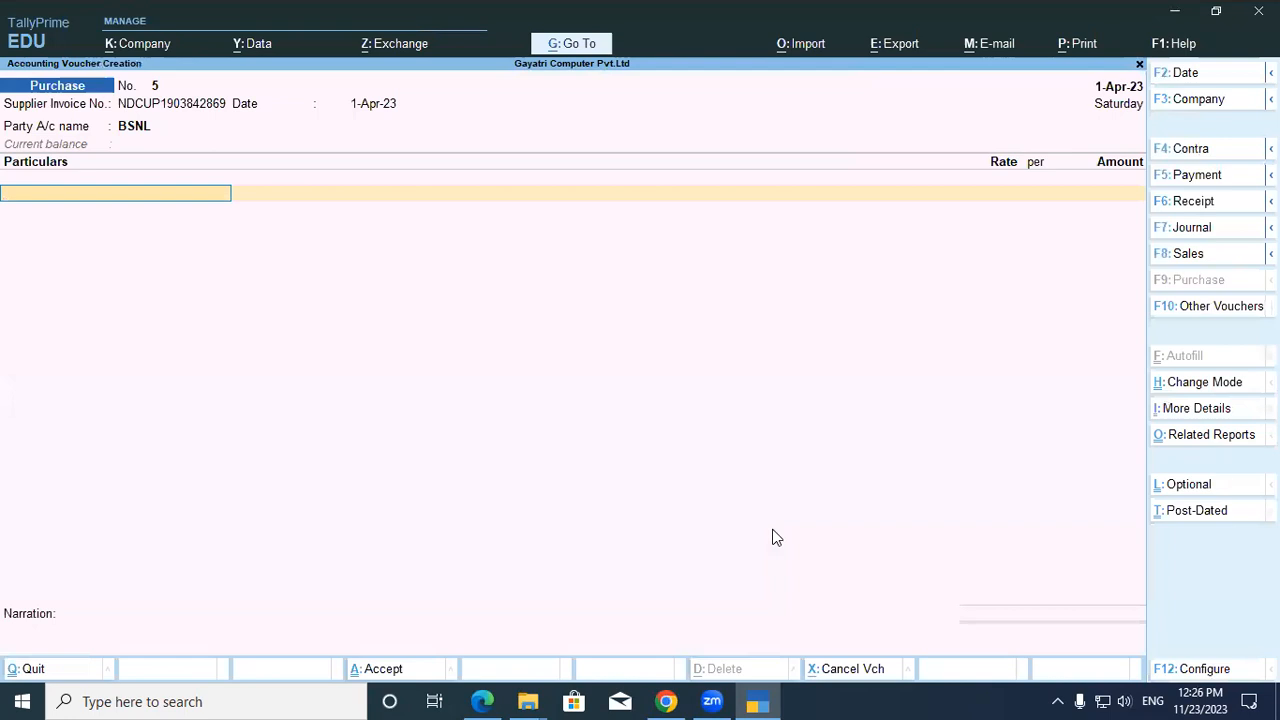
# Create a ledger named Internet Charges under Indirect Expenses.
pyautogui.hotkey('alt', 'c')
pyautogui.write('Internet')
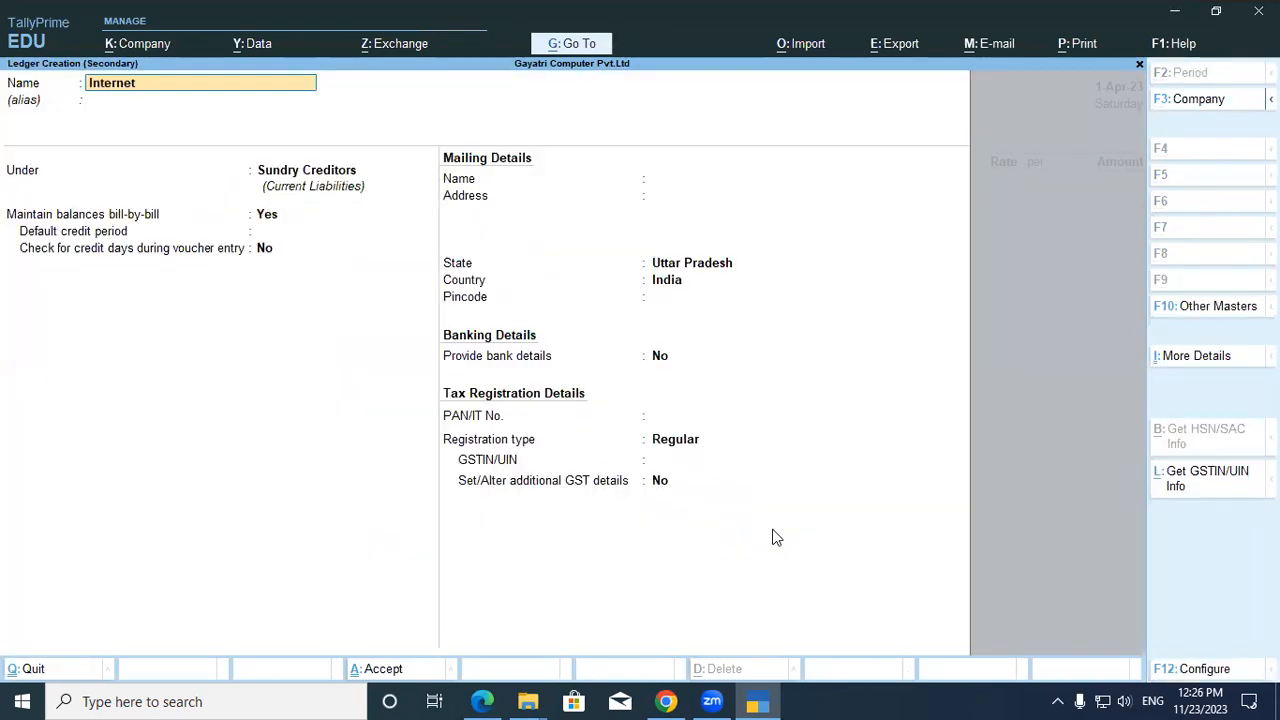
pyautogui.write(' Charges')
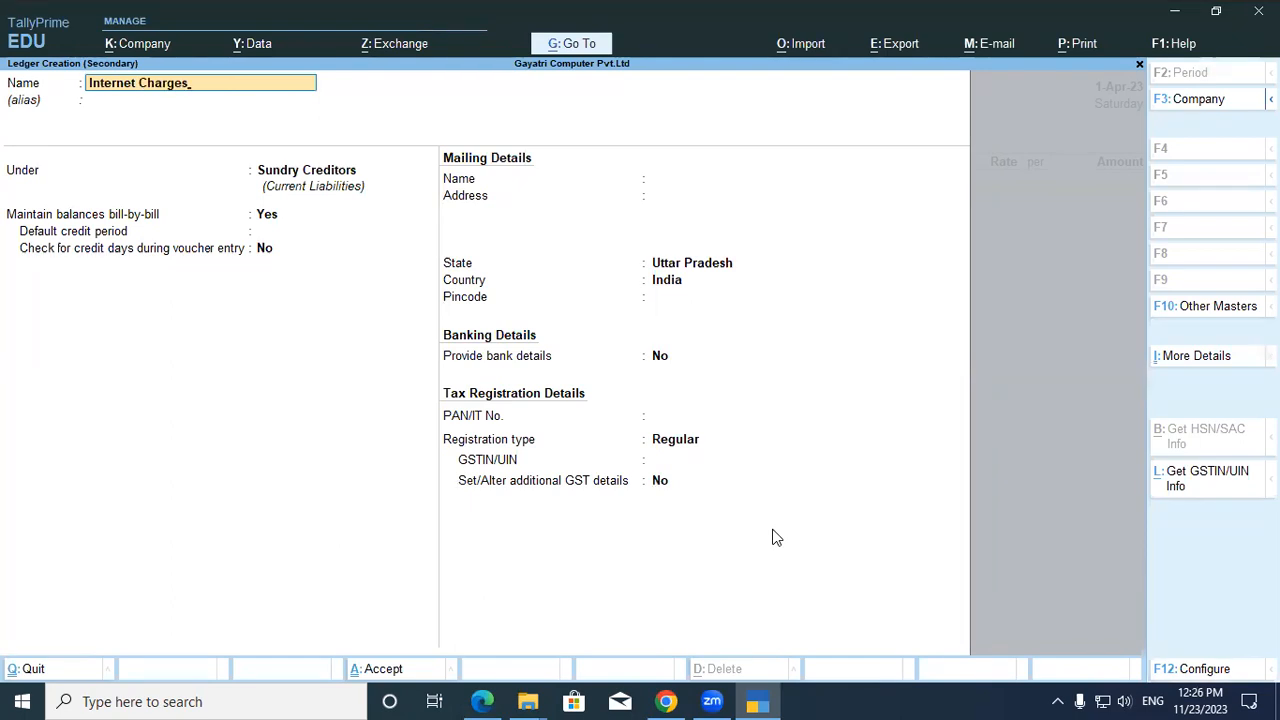
pyautogui.press('Return')
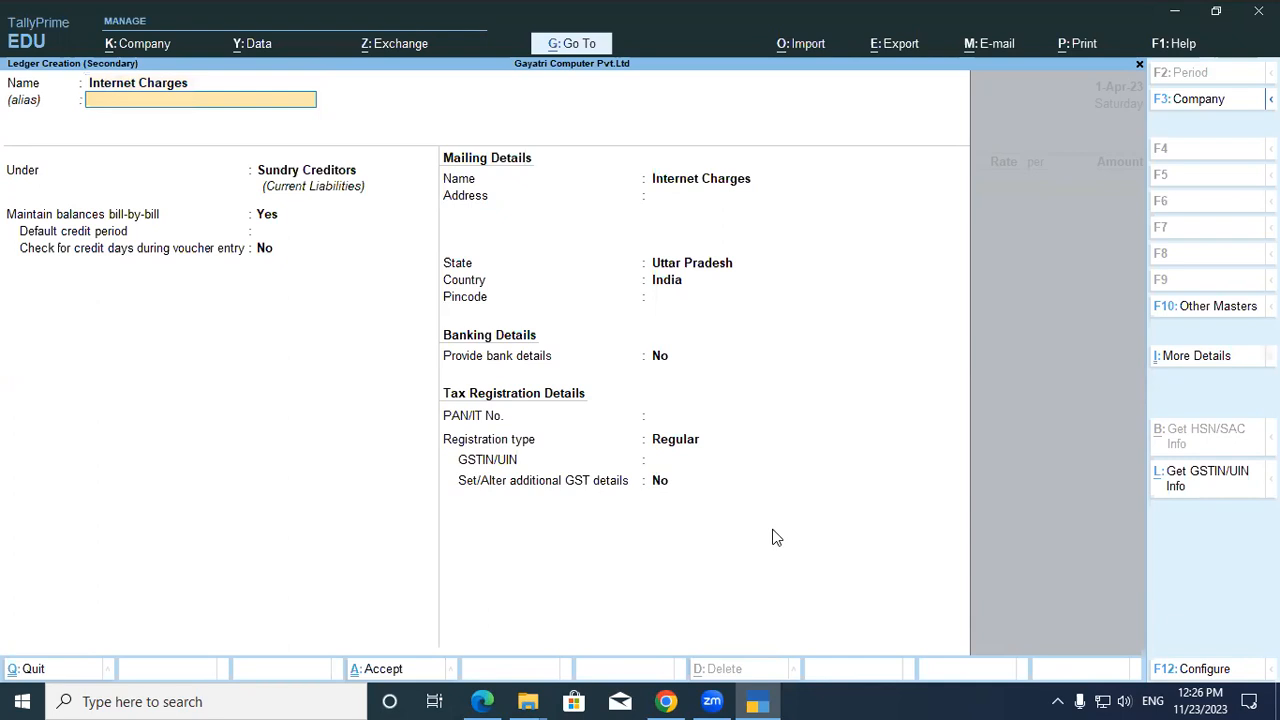
pyautogui.press('Return')
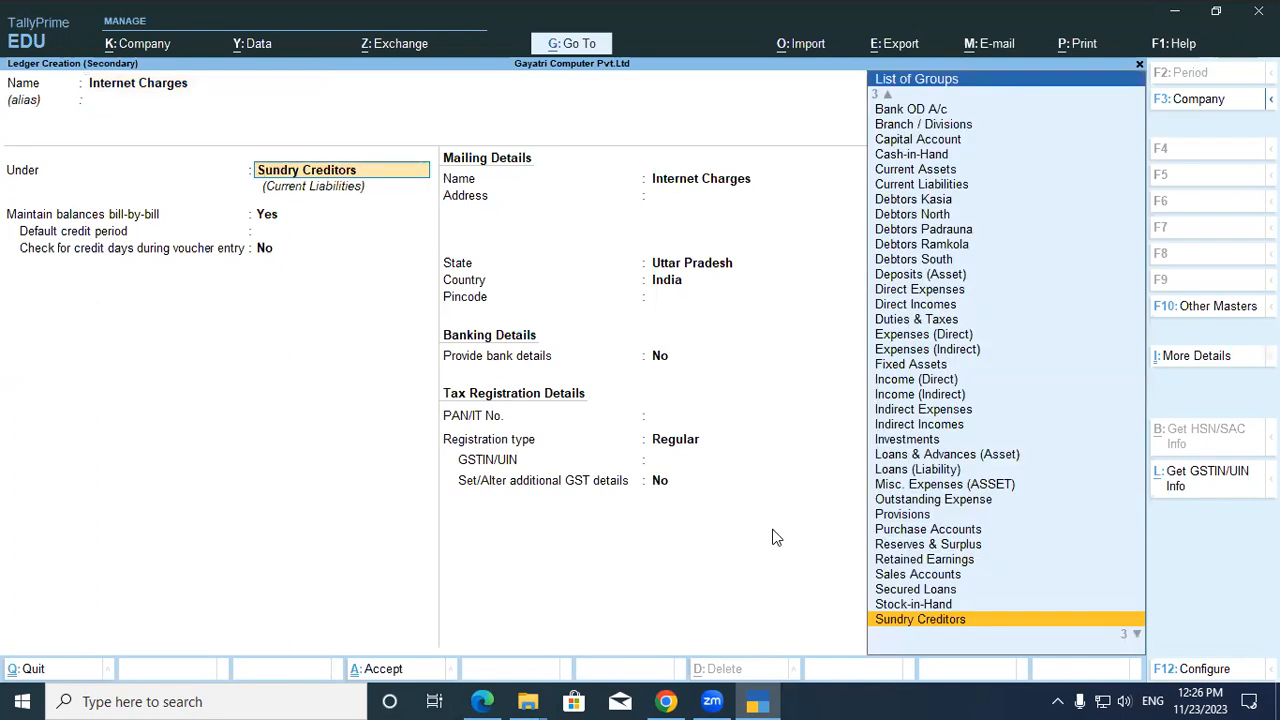
pyautogui.press('BackSpace')
pyautogui.write('In')
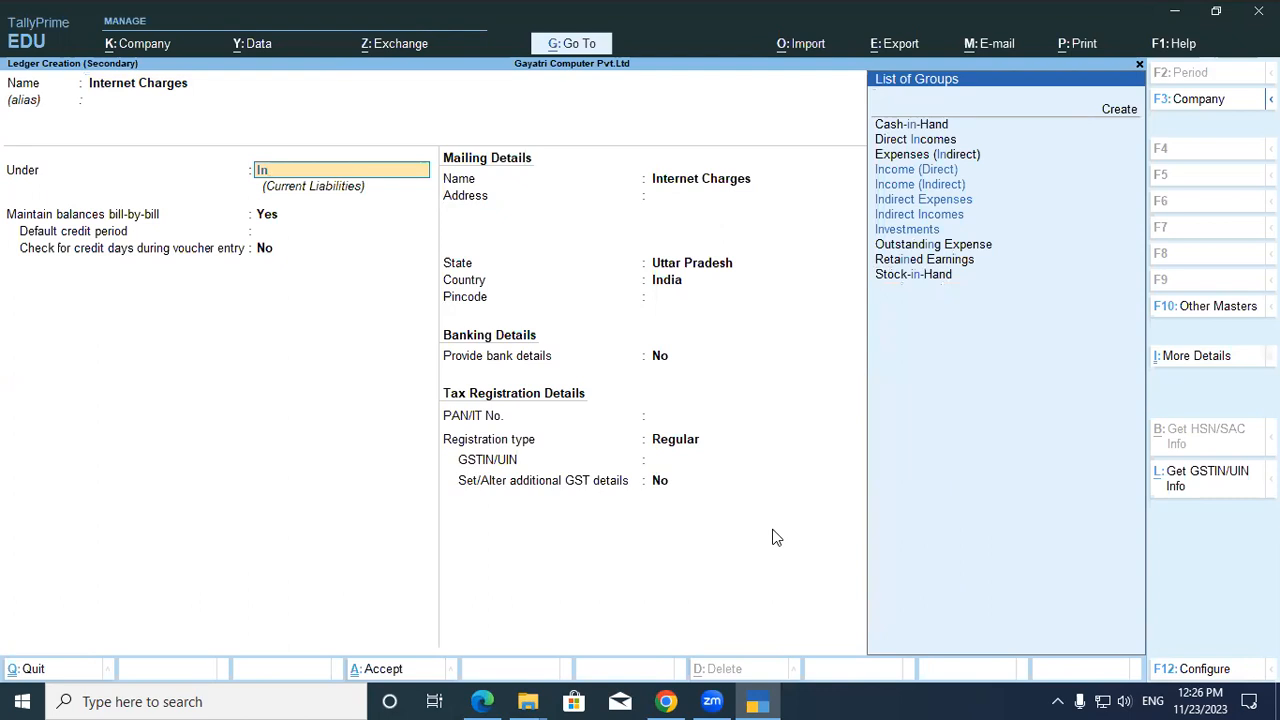
pyautogui.press('Down')
pyautogui.press('Down')
pyautogui.press('Return')
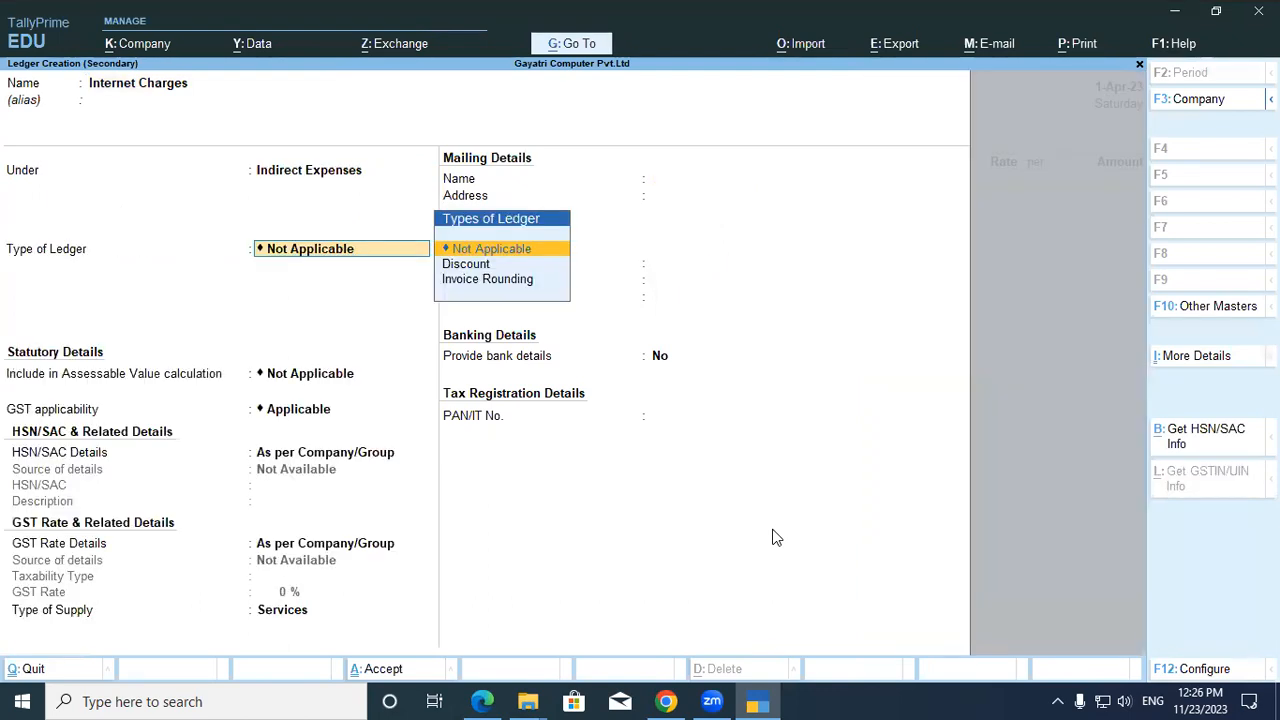
# Set GST applicability to Not Applicable, leave bank details off, and save the ledger.
pyautogui.press('Return')
pyautogui.press('Return')
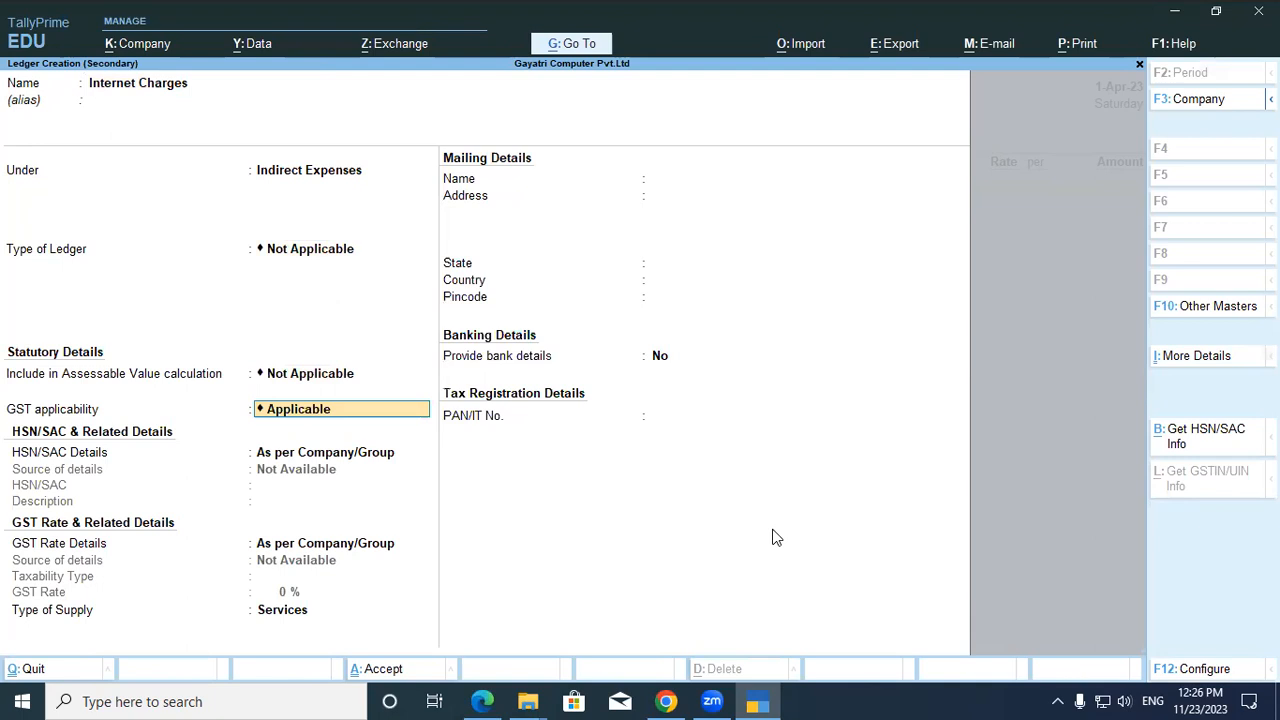
pyautogui.write('No')
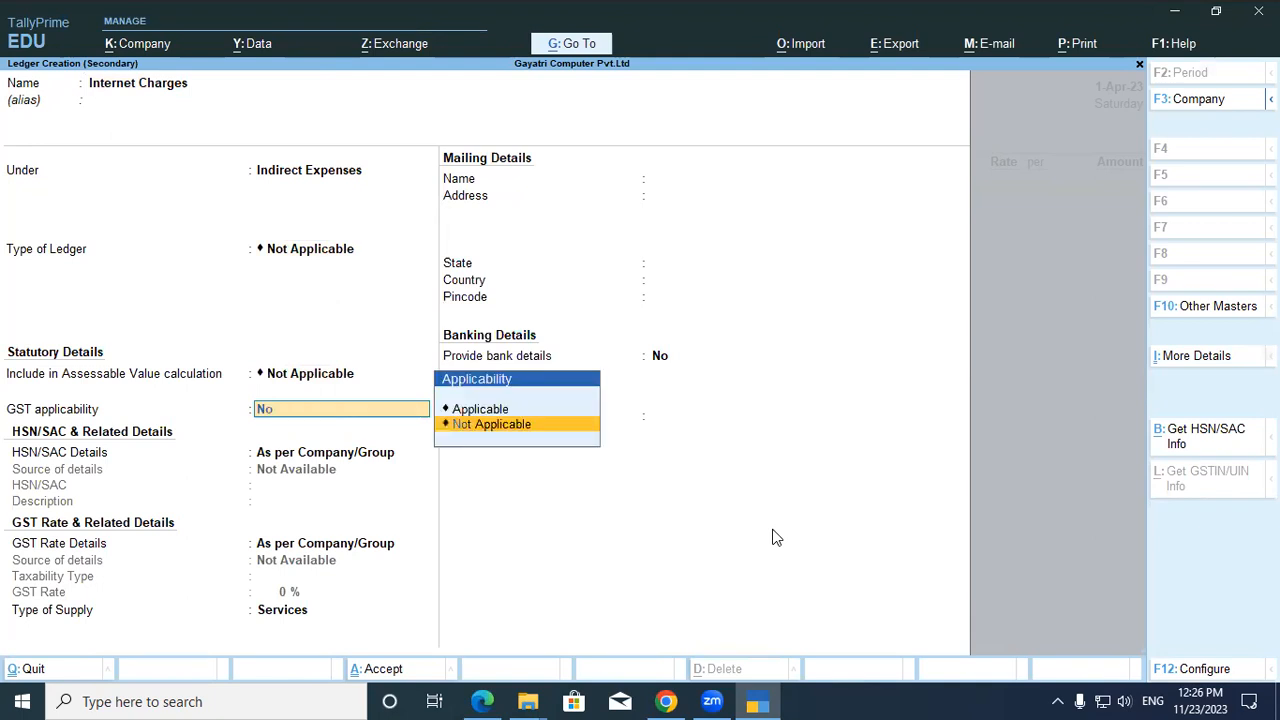
pyautogui.press('Return')
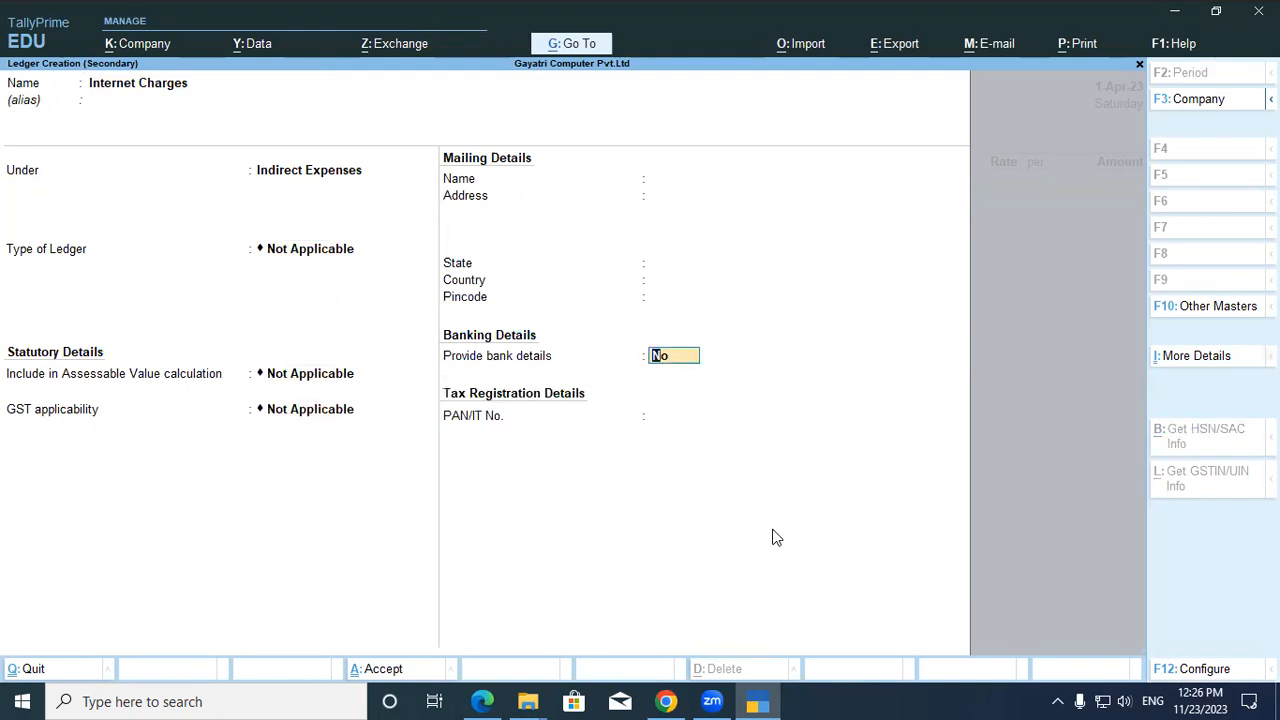
pyautogui.press('Return')
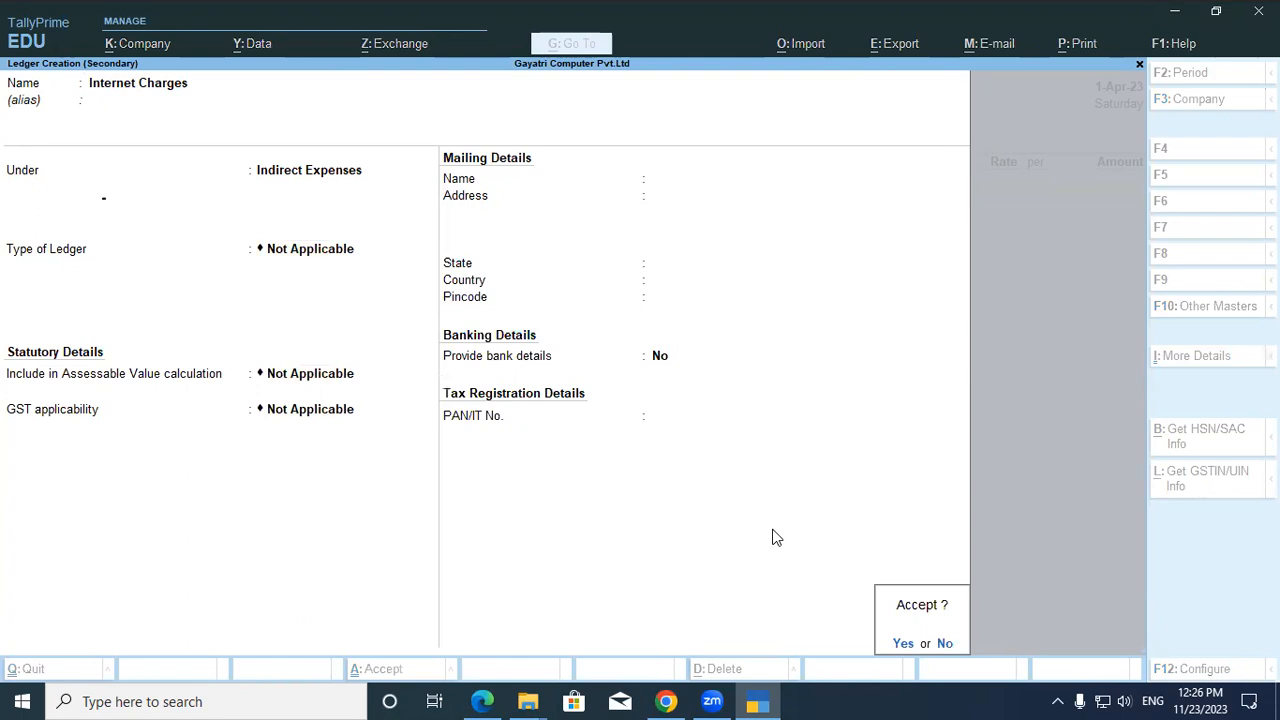
pyautogui.press('Return')
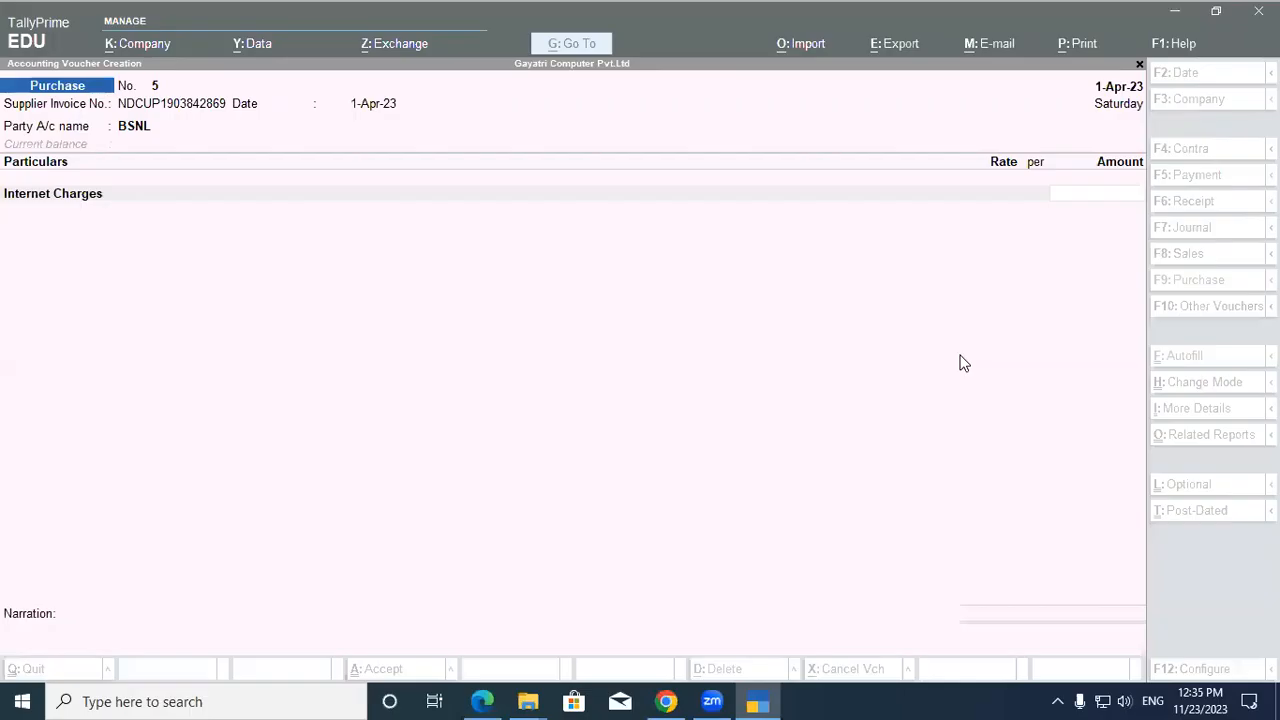
pyautogui.click(1092, 193)
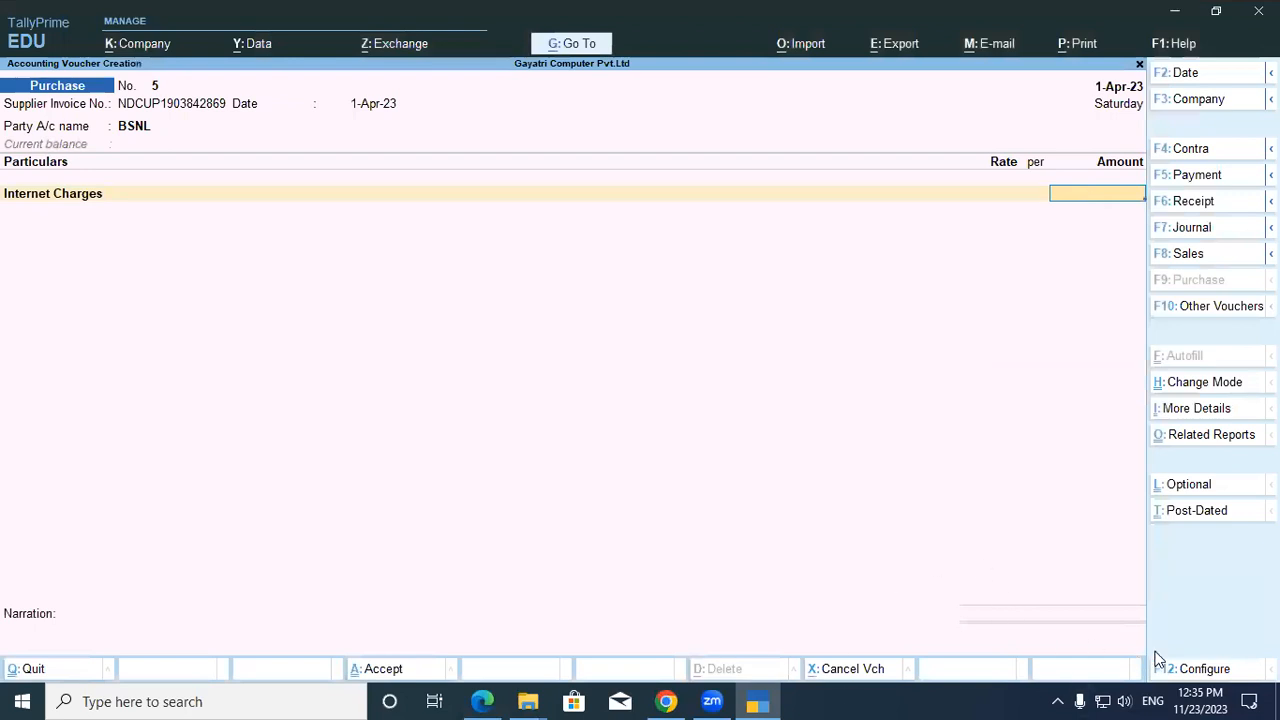
# Set Provide Amount Inclusive of Tax for Ledgers to Yes in the purchase voucher's F12 configuration.
pyautogui.click(1205, 669)
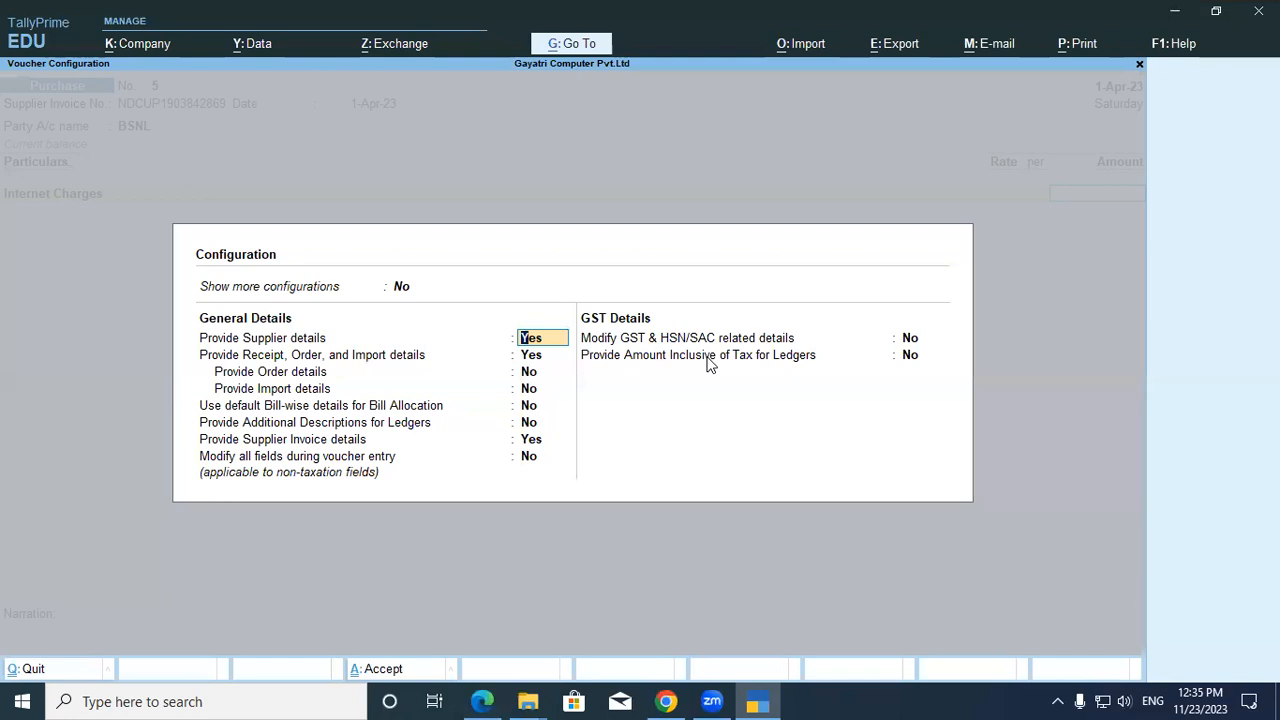
pyautogui.click(906, 357)
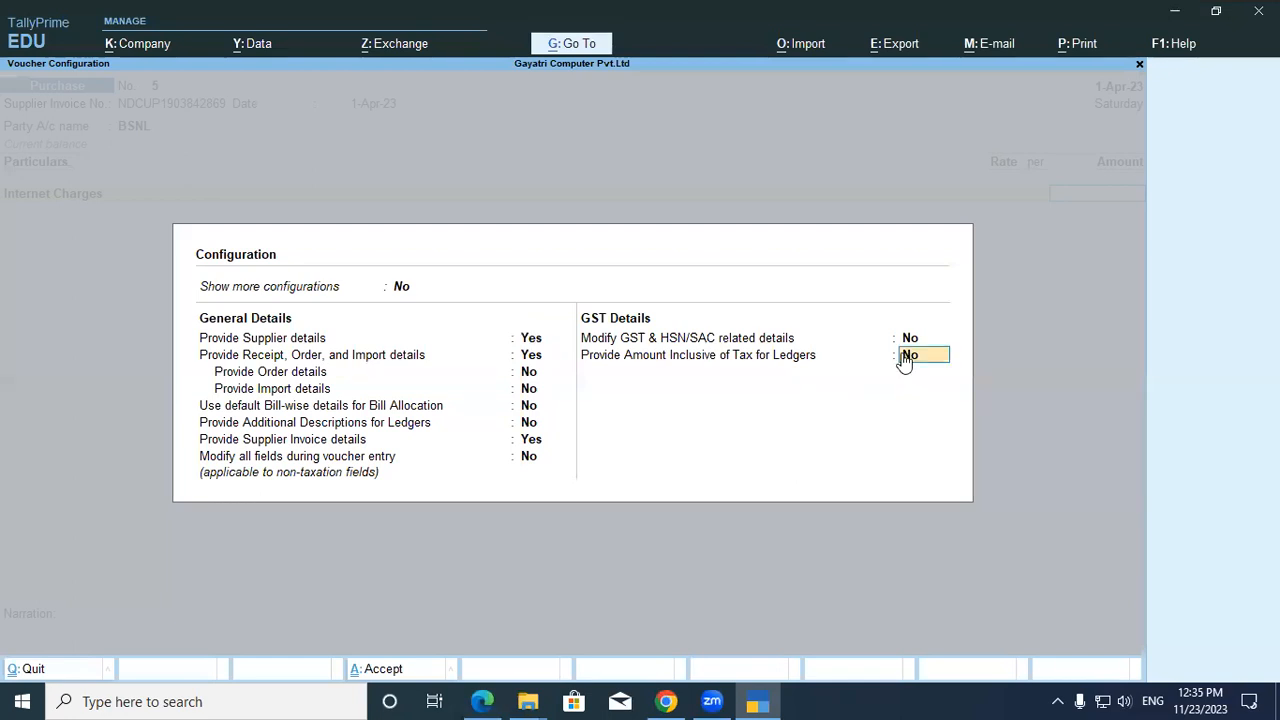
pyautogui.press('Return')
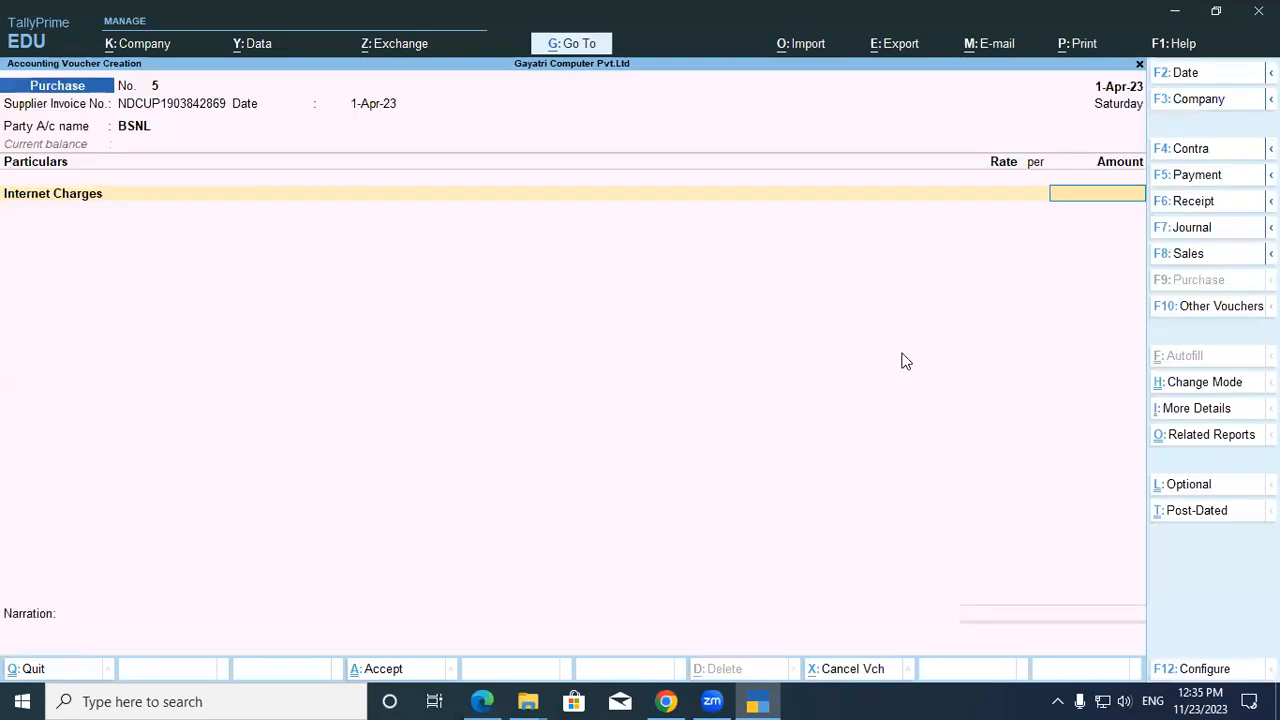
# Clear a stray character and enter 1,533 as the Internet Charges amount.
pyautogui.press('BackSpace')
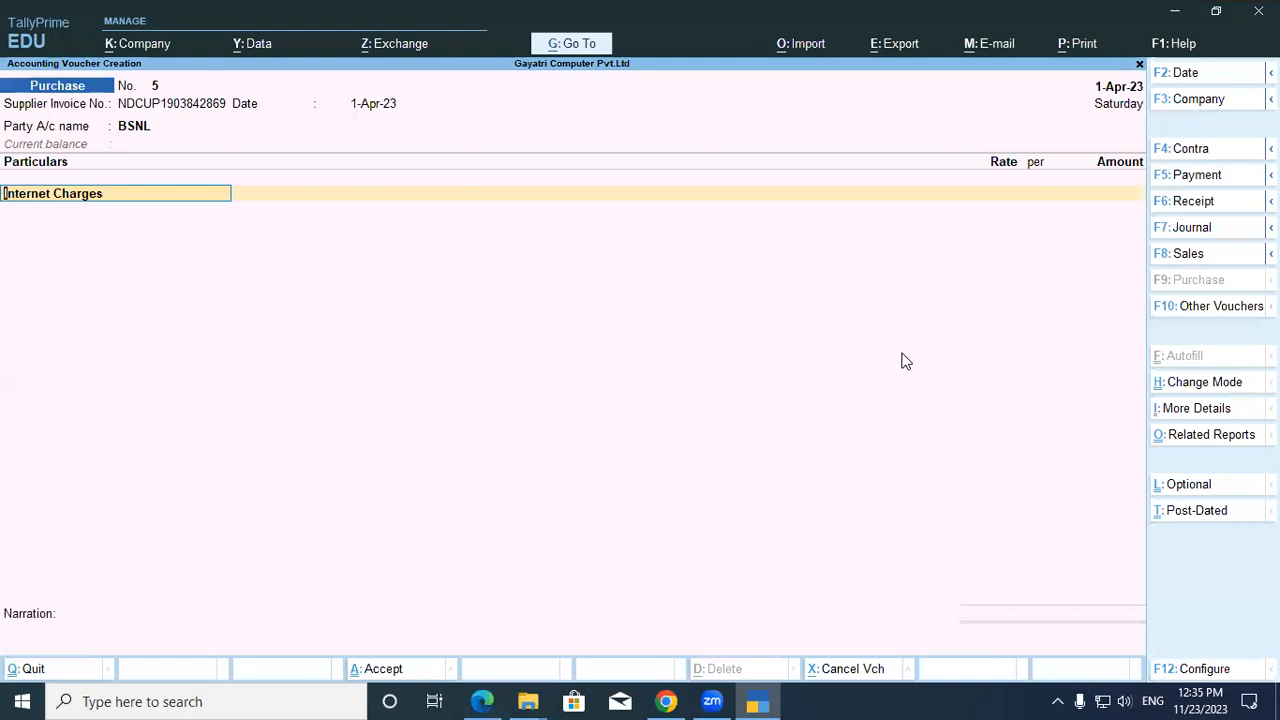
pyautogui.press('Return')
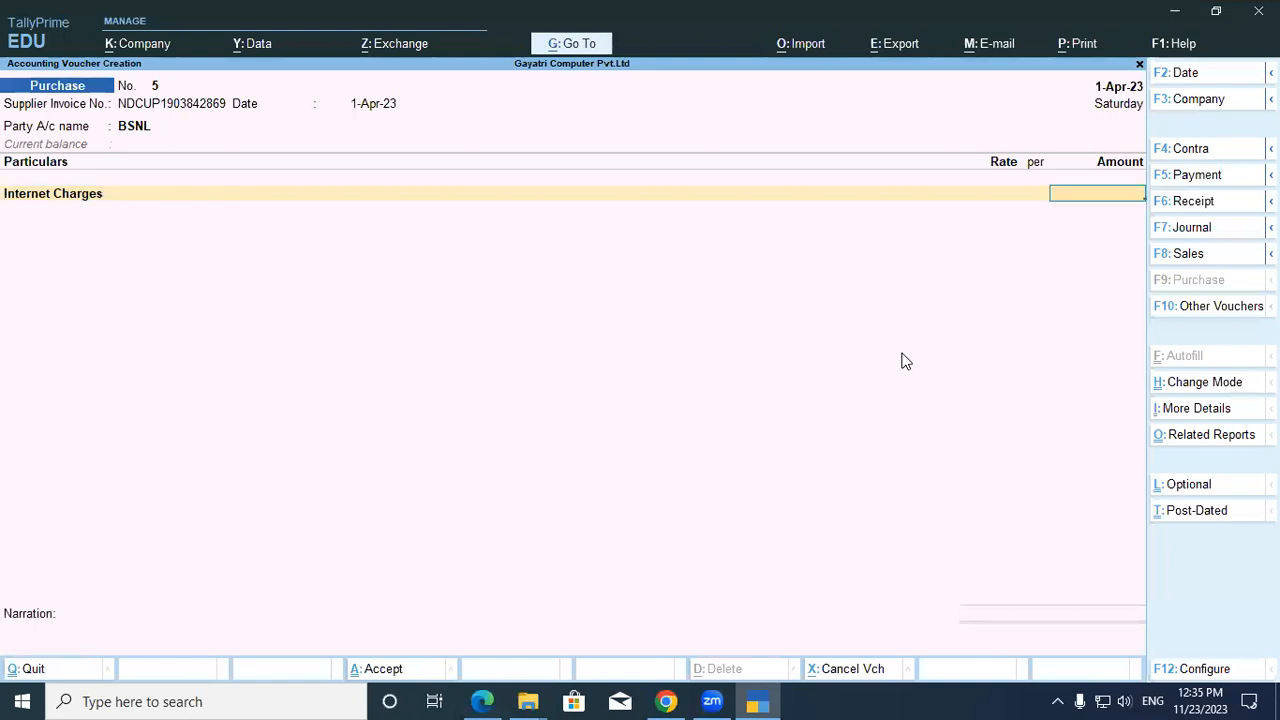
pyautogui.write('\\')
pyautogui.press('BackSpace')
pyautogui.press('BackSpace')
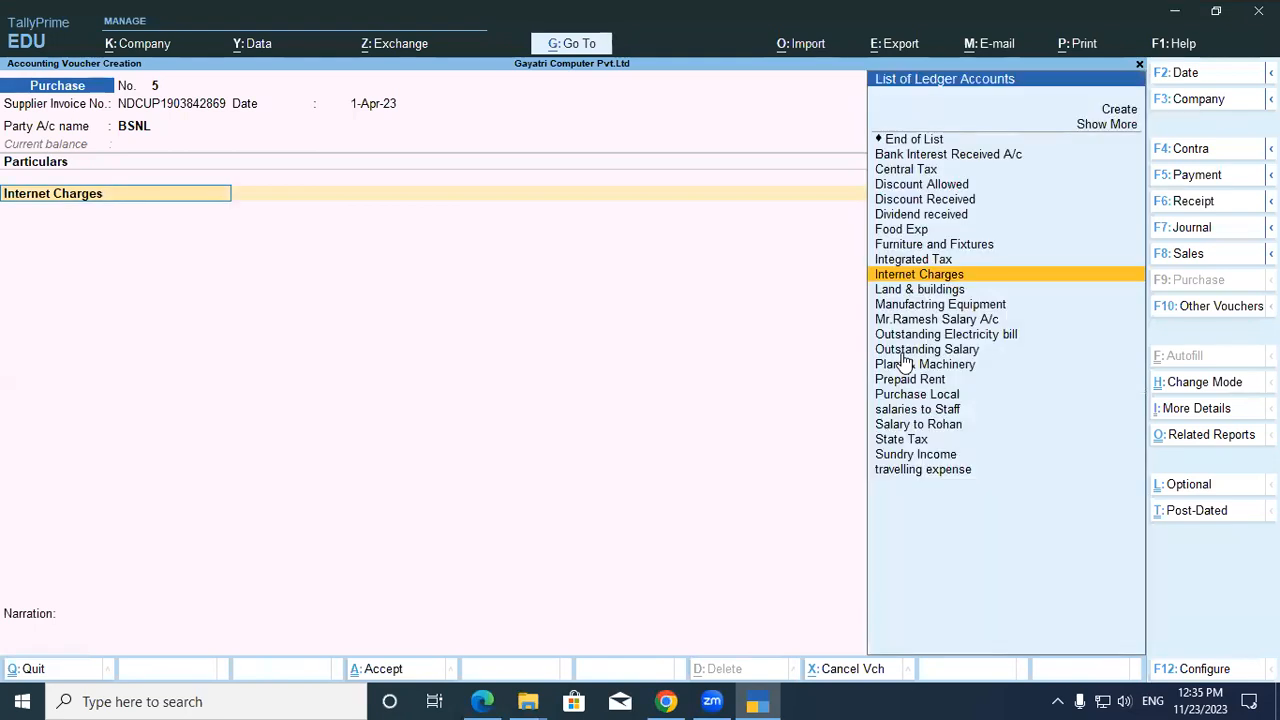
pyautogui.click(1200, 672)
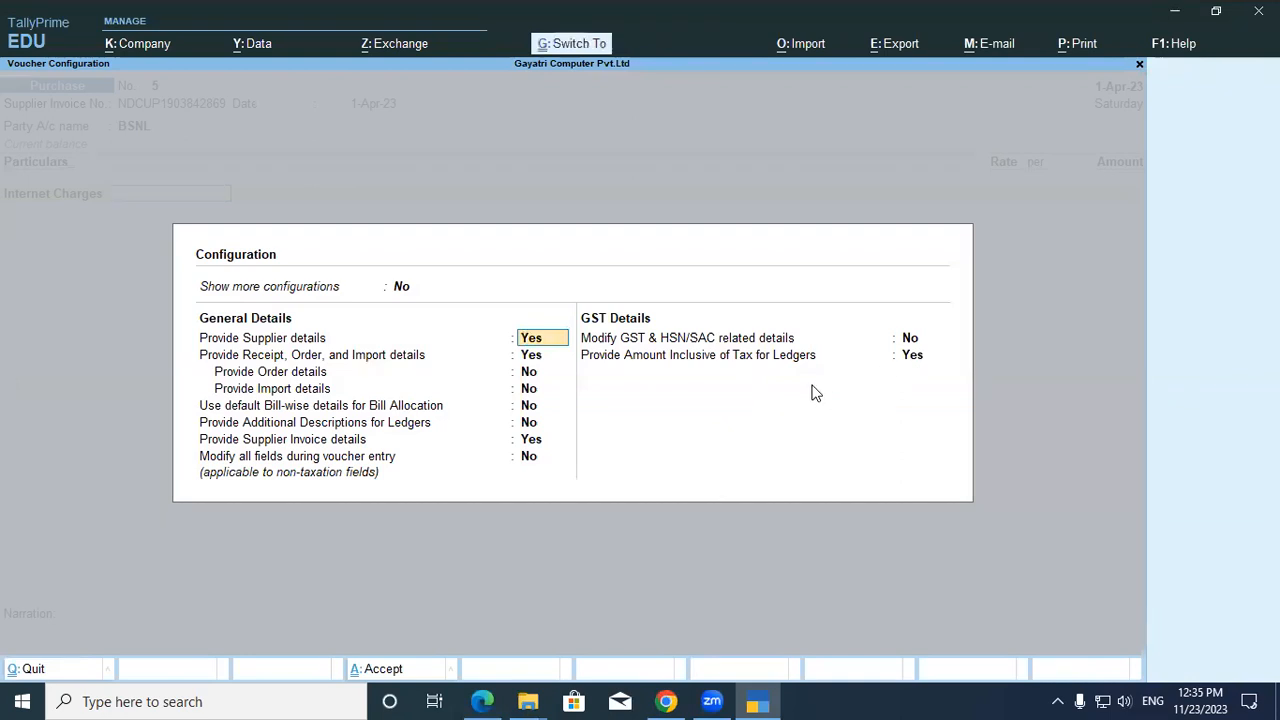
pyautogui.press('Escape')
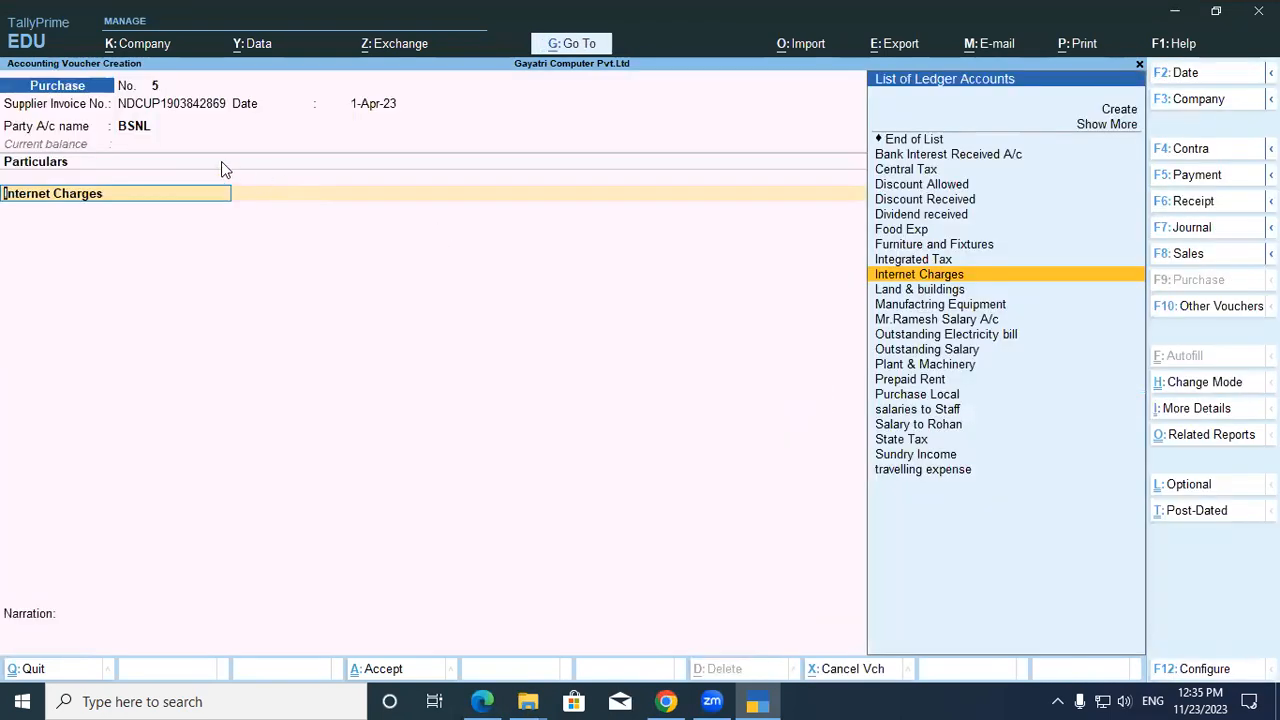
pyautogui.press('Return')
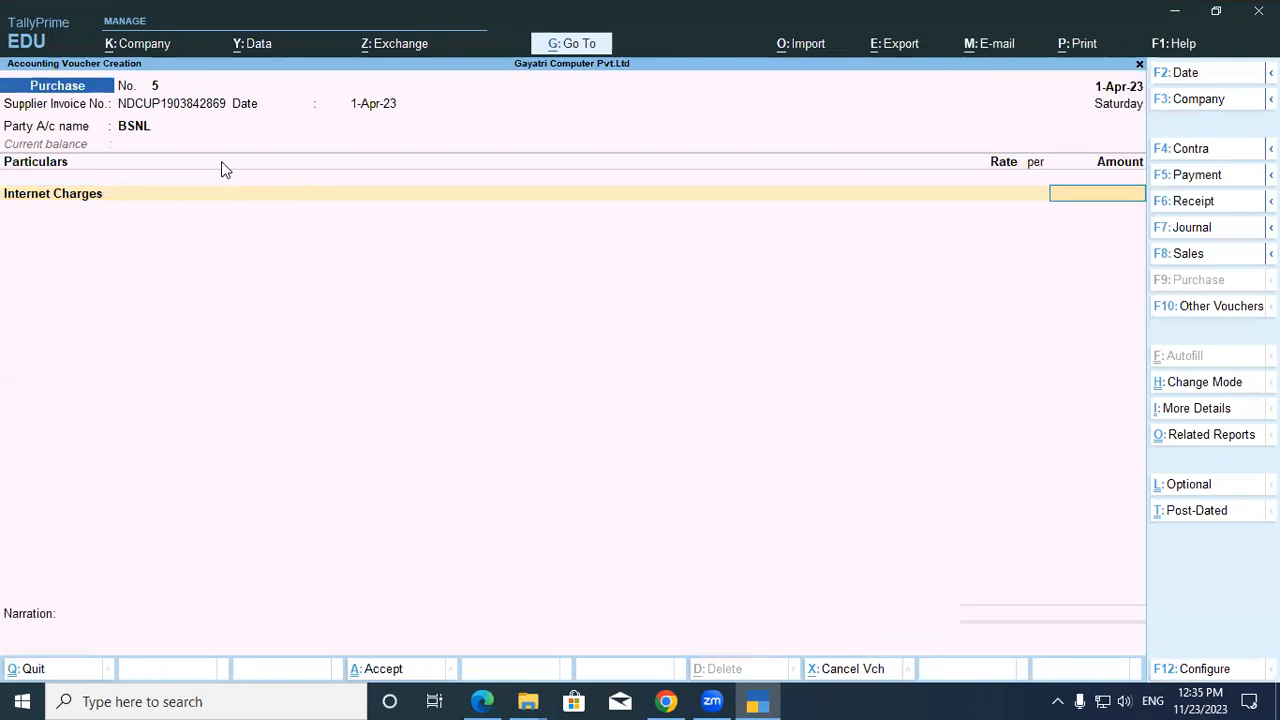
pyautogui.write('1,533')
pyautogui.press('Return')
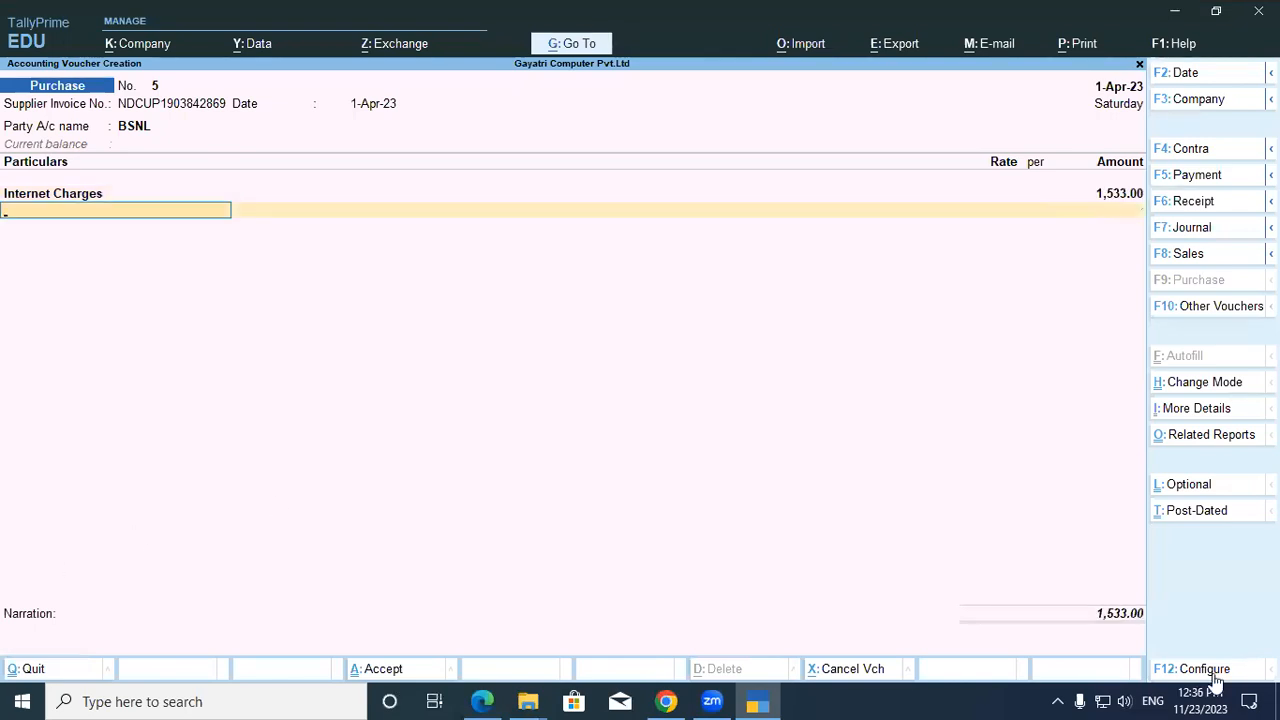
pyautogui.click(90, 195)
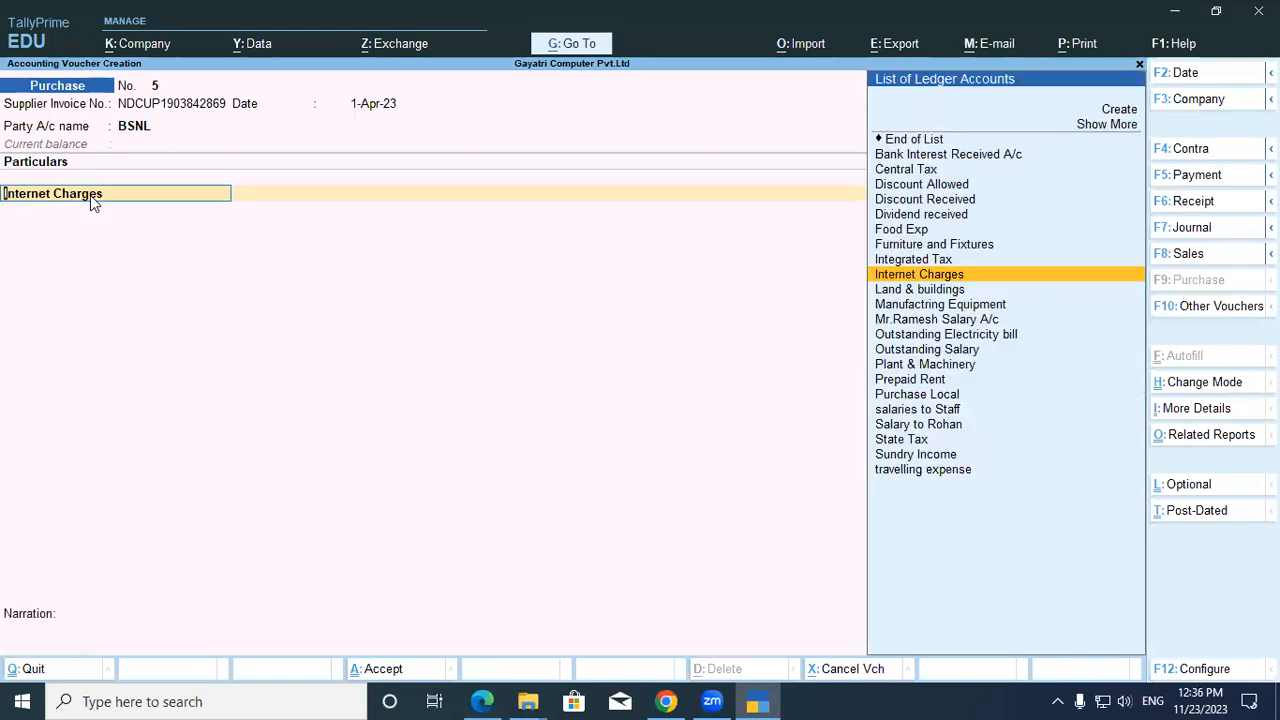
# Reopen the Internet Charges ledger with Ctrl+Enter and accept it unchanged.
pyautogui.hotkey('ctrl', 'Return')
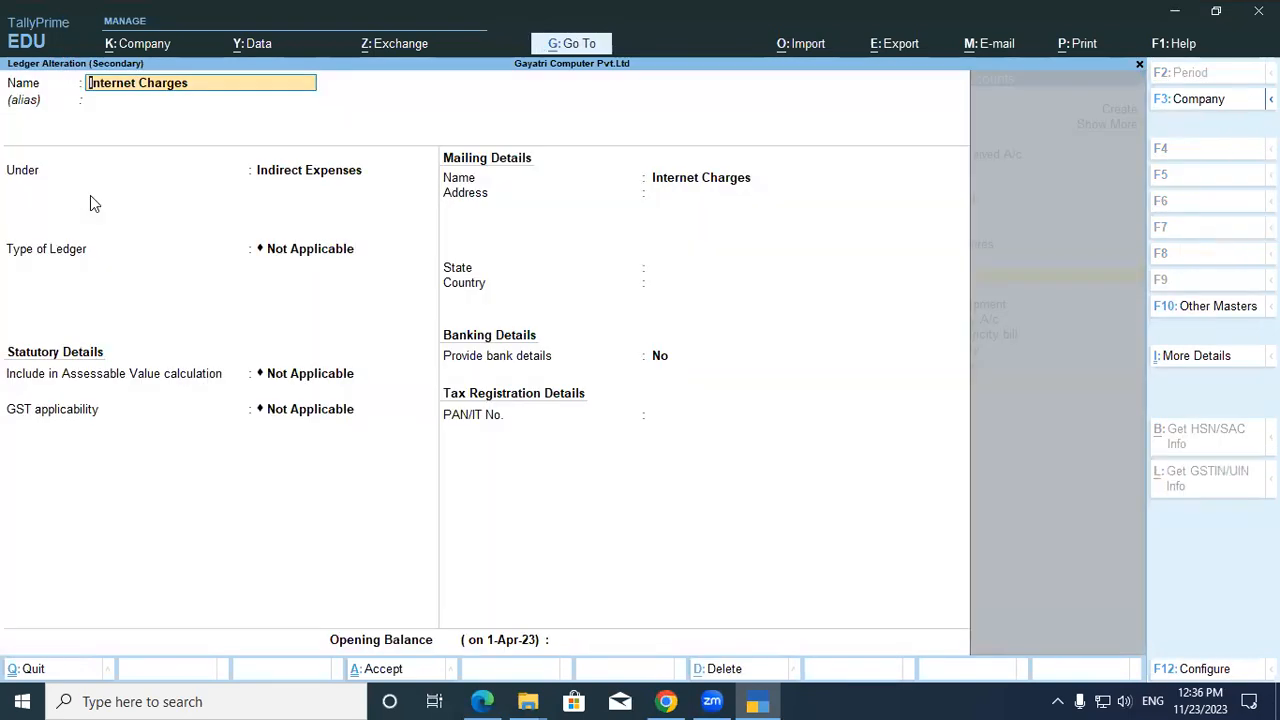
pyautogui.press('Return')
pyautogui.press('Return')
pyautogui.press('Return')
pyautogui.press('Return')
pyautogui.press('Return')
pyautogui.press('Return')
pyautogui.press('Return')
pyautogui.press('Return')
pyautogui.press('Return')
pyautogui.press('Return')
pyautogui.press('Return')
pyautogui.press('Return')
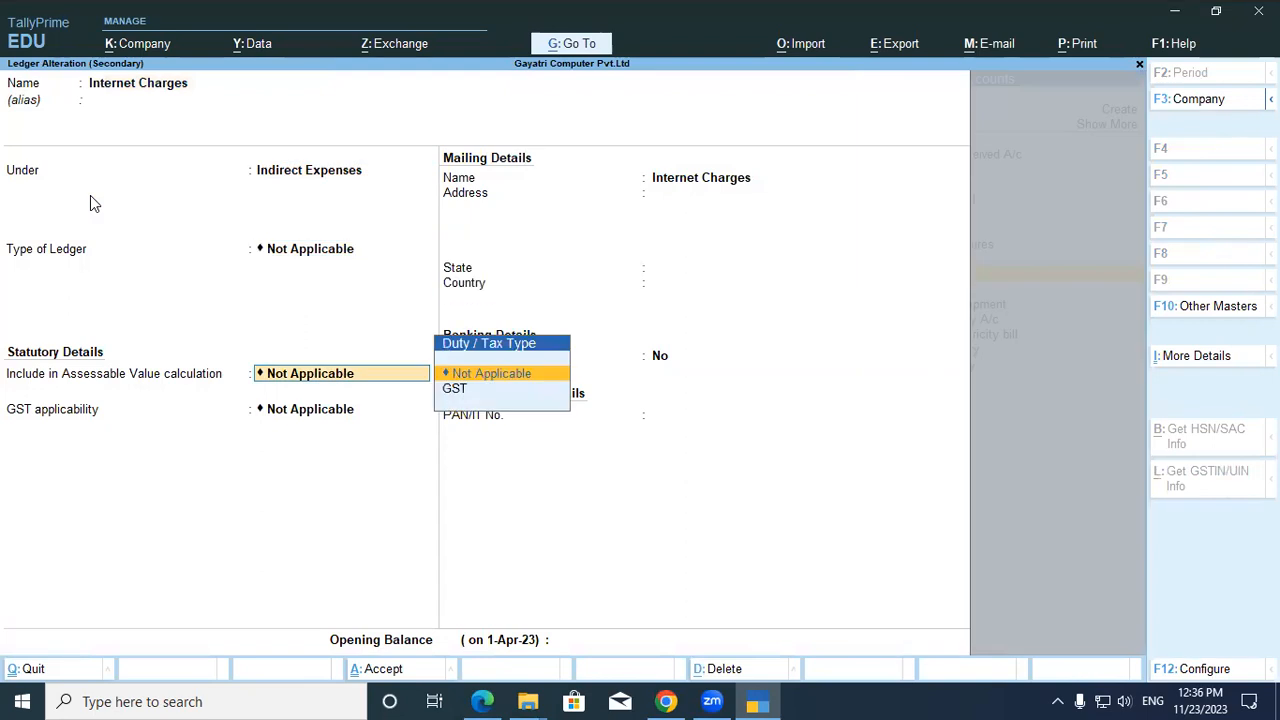
pyautogui.press('Return')
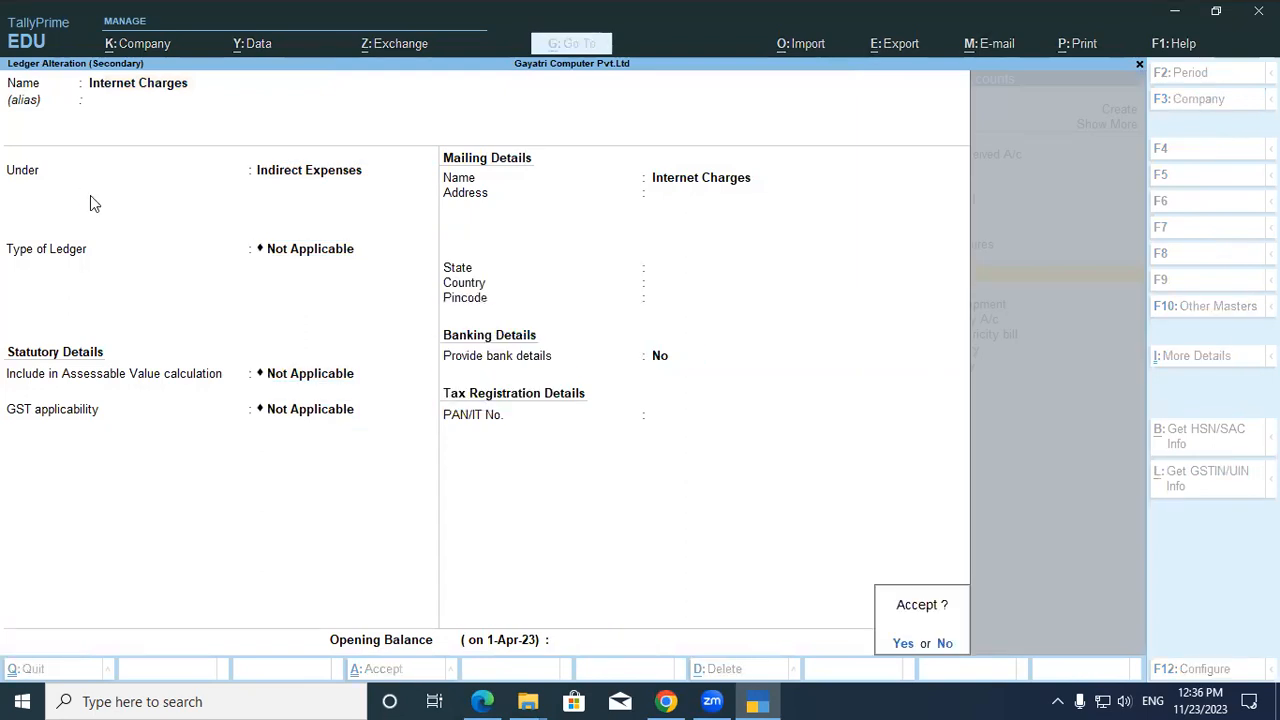
pyautogui.press('Return')
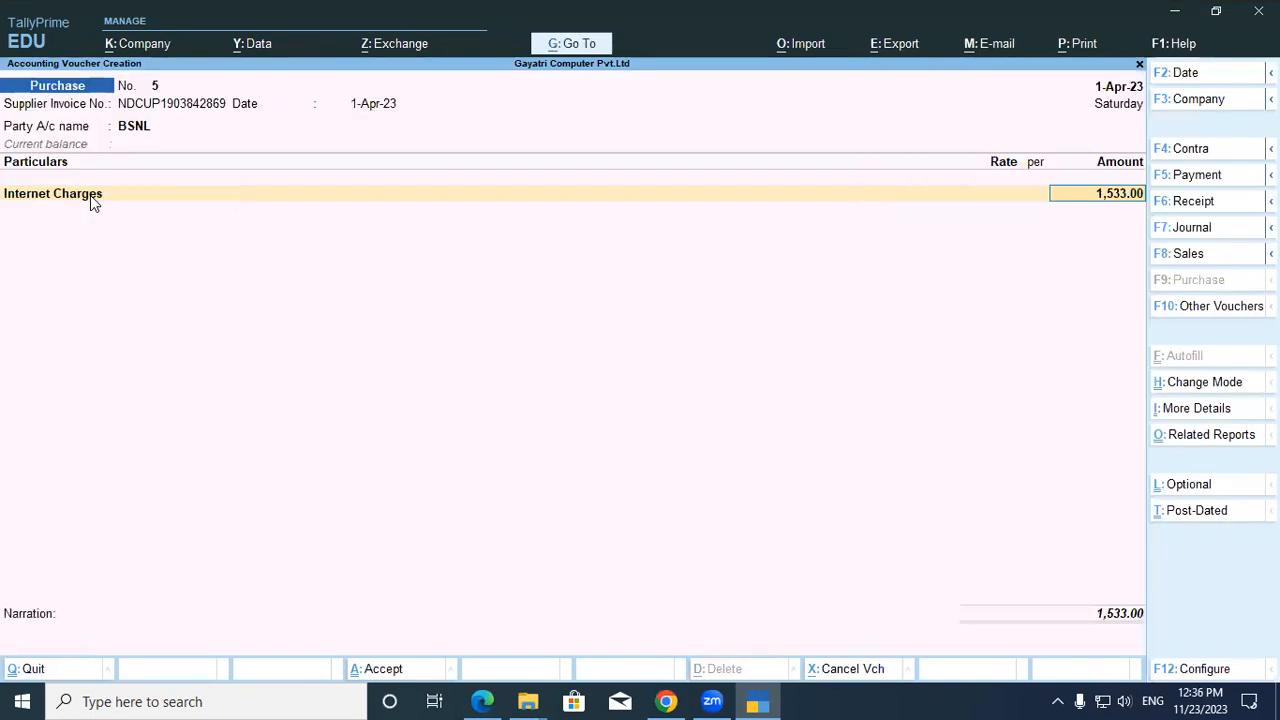
# Recheck the tax-inclusive amount setting, then abandon the voucher back to the Gateway of Tally.
pyautogui.click(1209, 672)
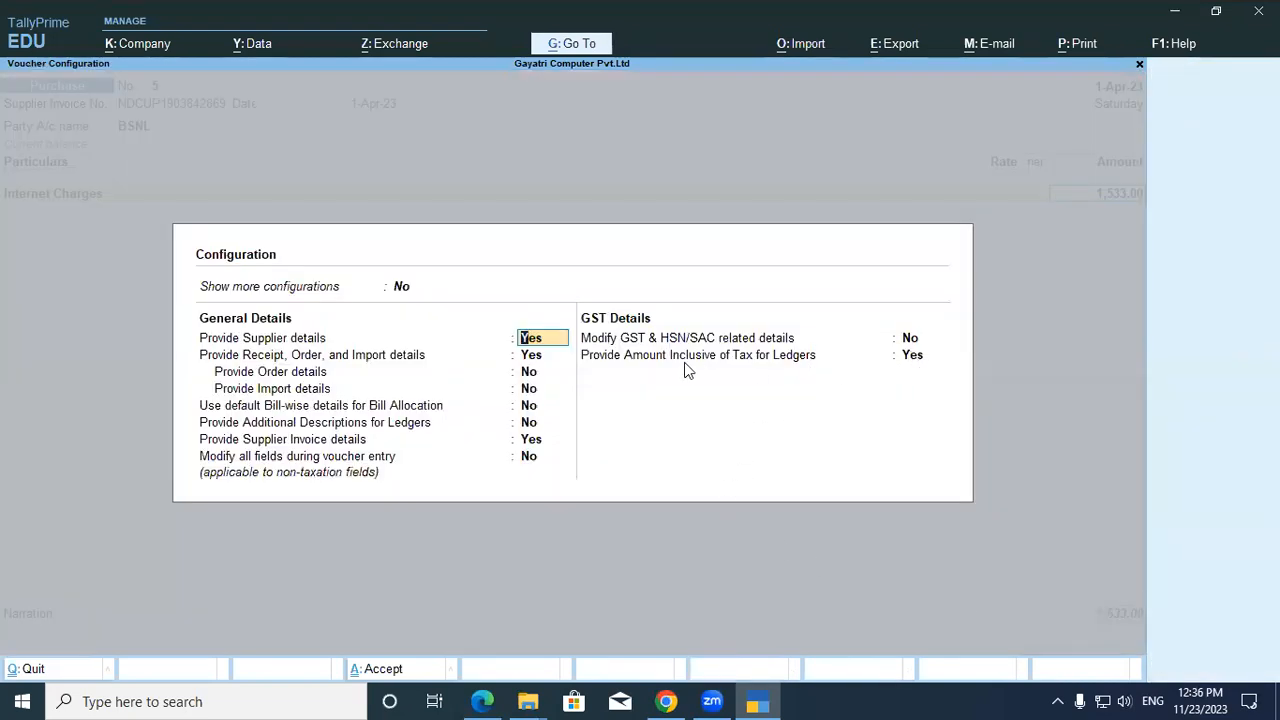
pyautogui.click(919, 366)
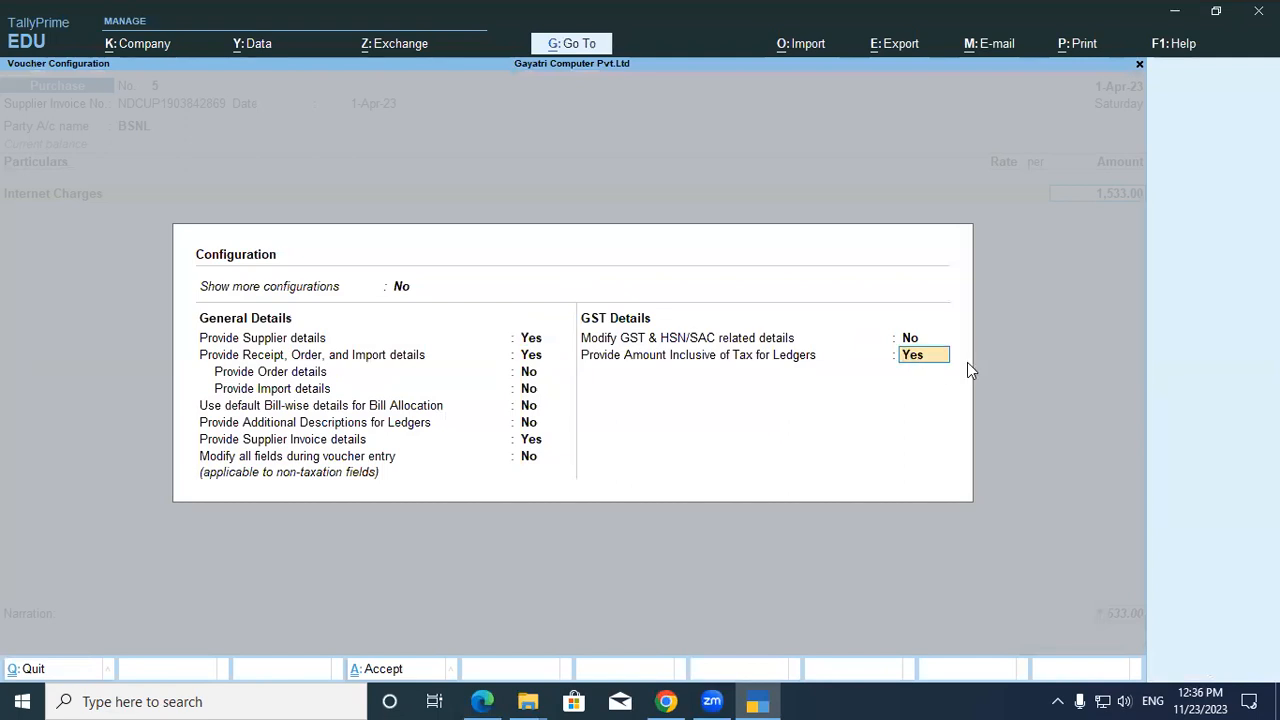
pyautogui.press('Return')
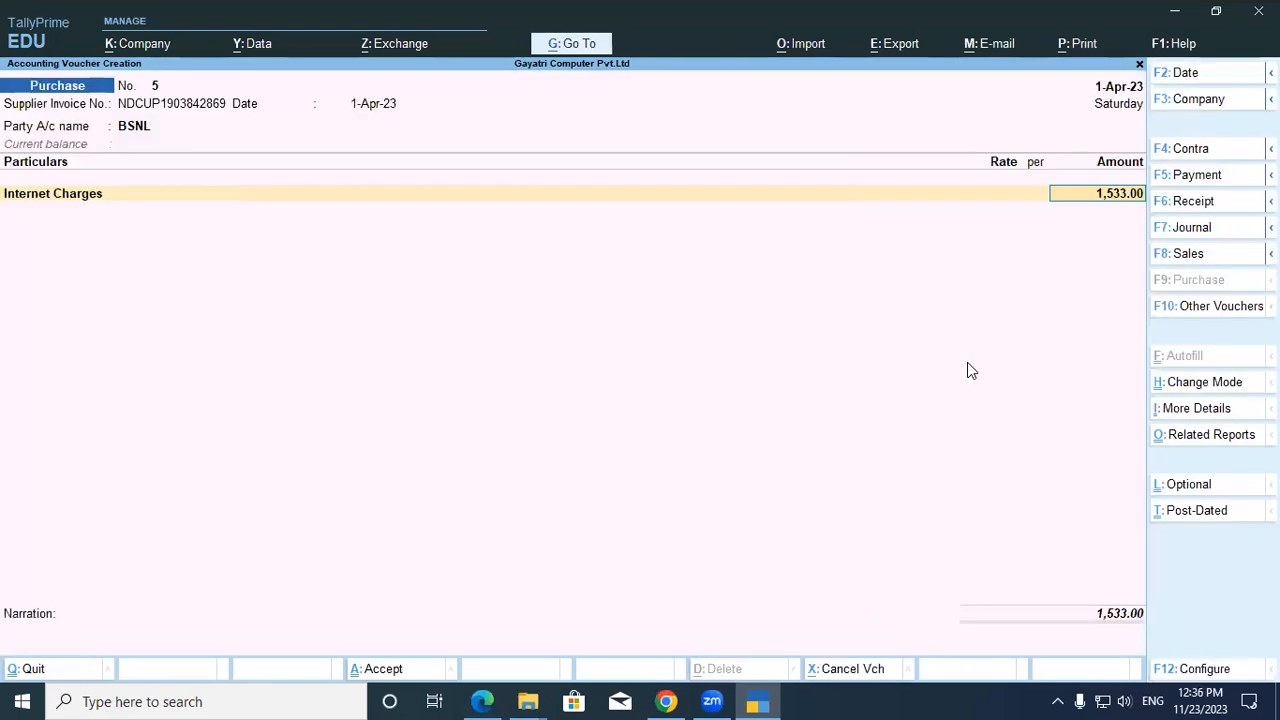
pyautogui.press('ctrl')
pyautogui.press('Escape')
pyautogui.press('Escape')
pyautogui.press('Escape')
pyautogui.press('Escape')
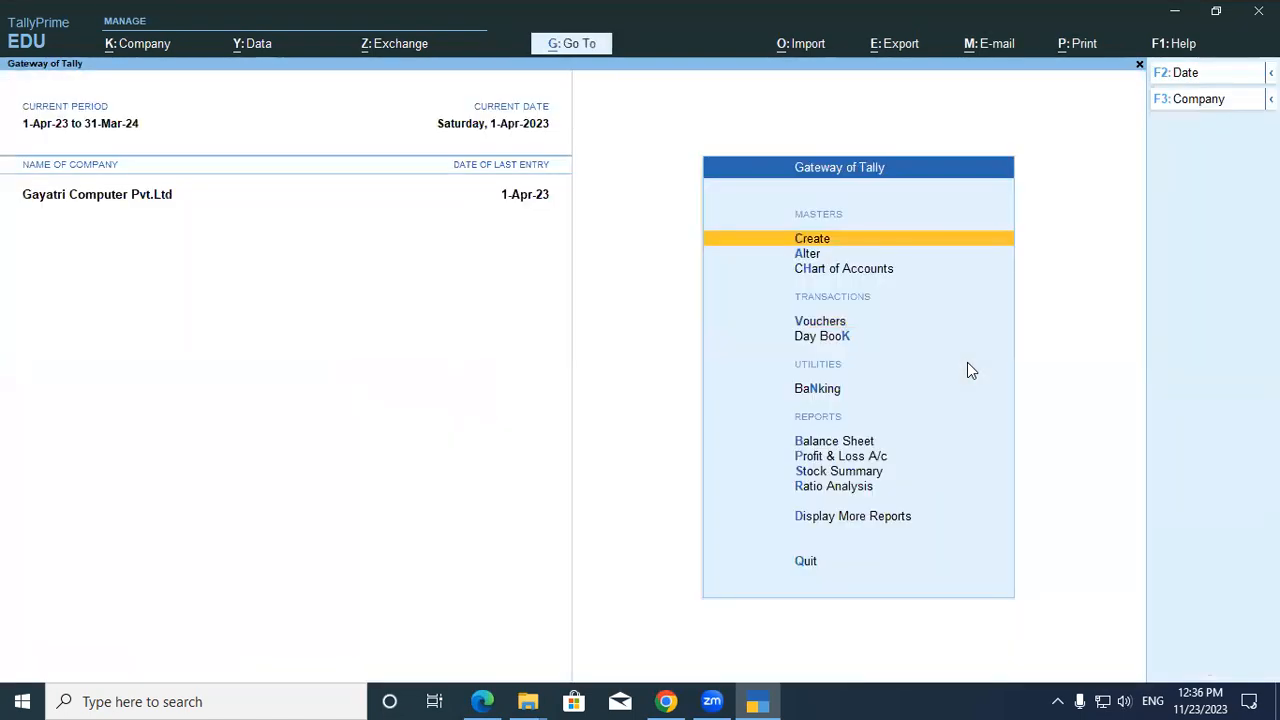
# Start a new purchase voucher and confirm the tax-inclusive ledger amount setting in F12 configuration.
pyautogui.click(816, 322)
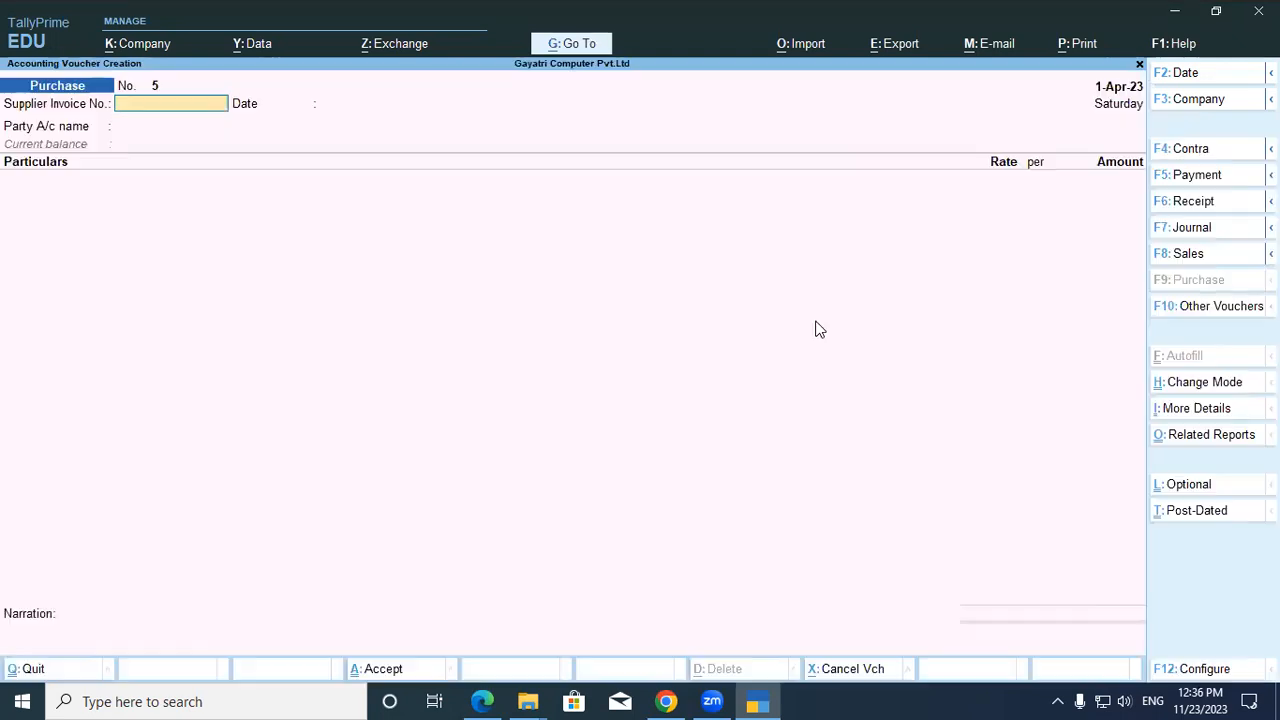
pyautogui.click(1205, 669)
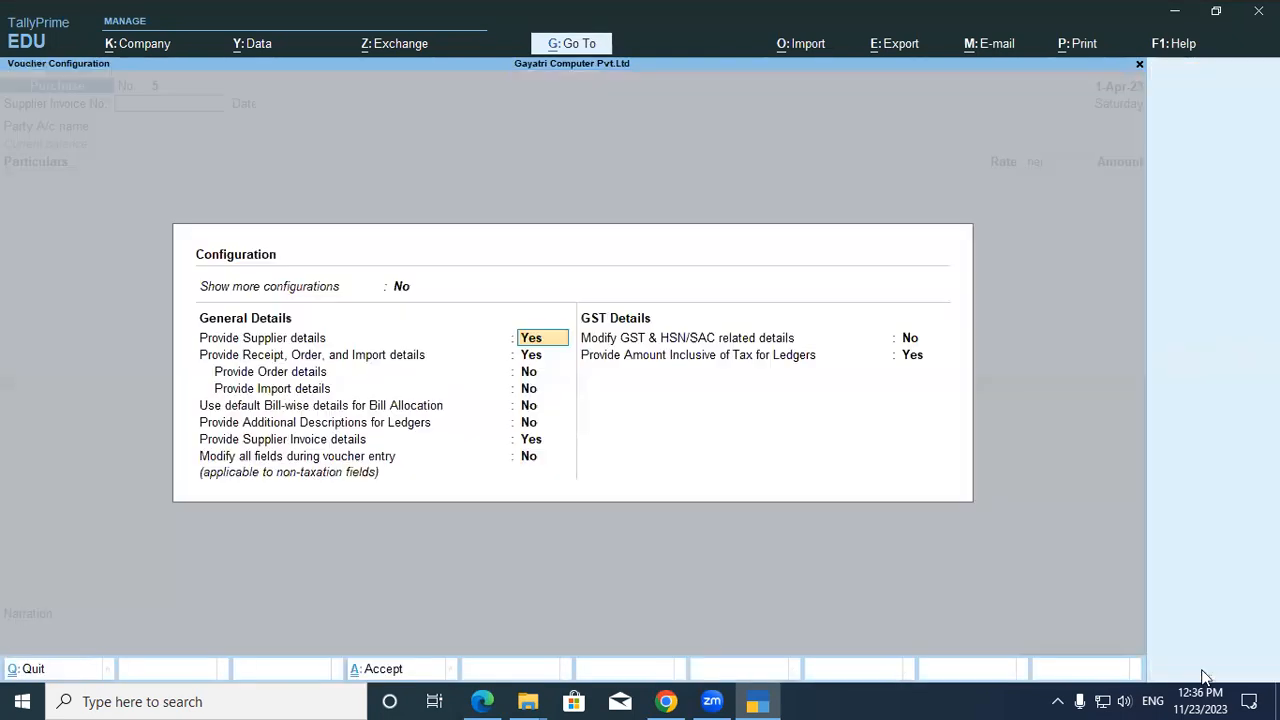
pyautogui.click(914, 357)
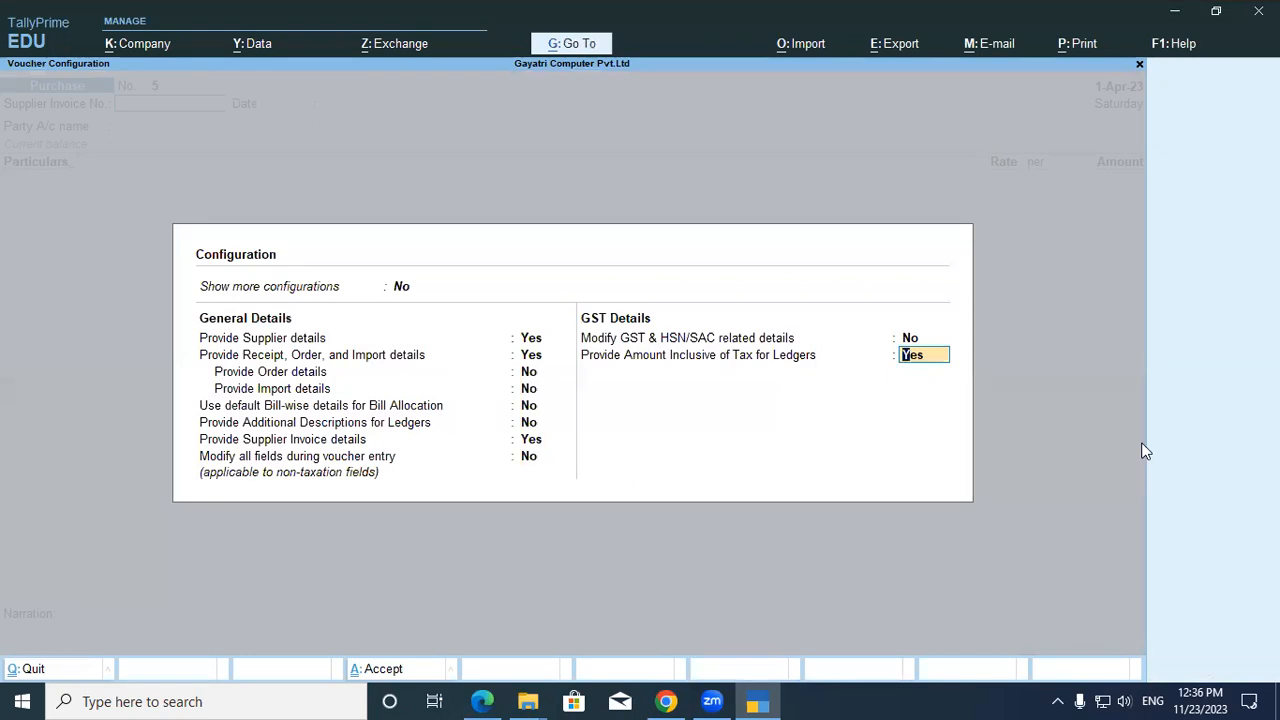
pyautogui.press('Return')
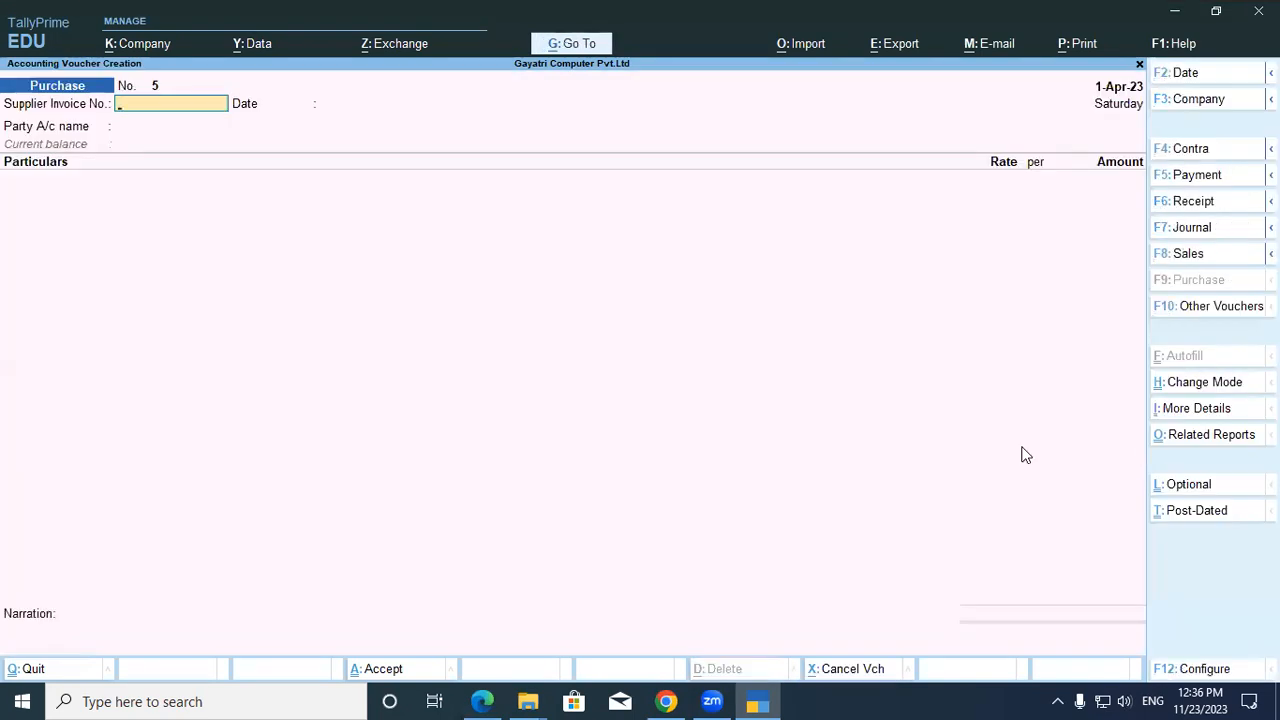
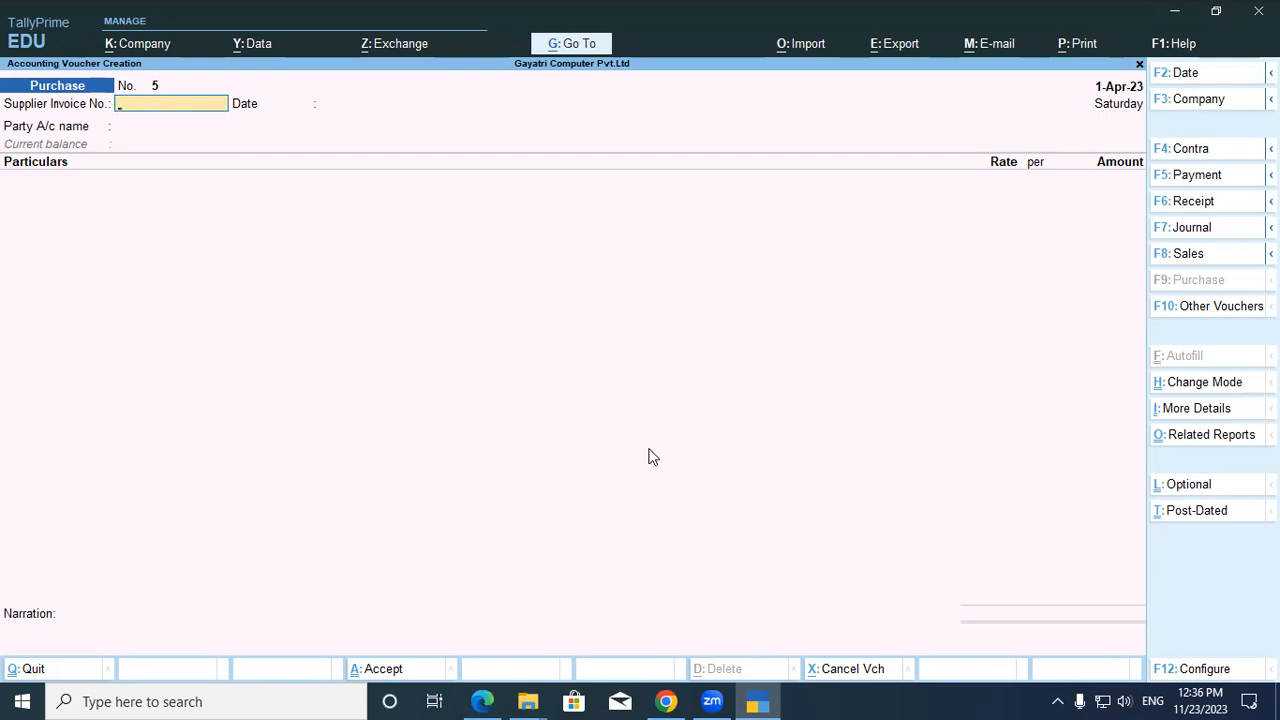
# Erase the wrongly pasted value from Supplier Invoice No. and bring up the PDF bill.
pyautogui.hotkey('alt', 'Tab')
# Copy the invoice number from the PDF bill into Supplier Invoice No.
pyautogui.moveTo(404, 232); pyautogui.dragTo(574, 232)
pyautogui.hotkey('ctrl', 'c')
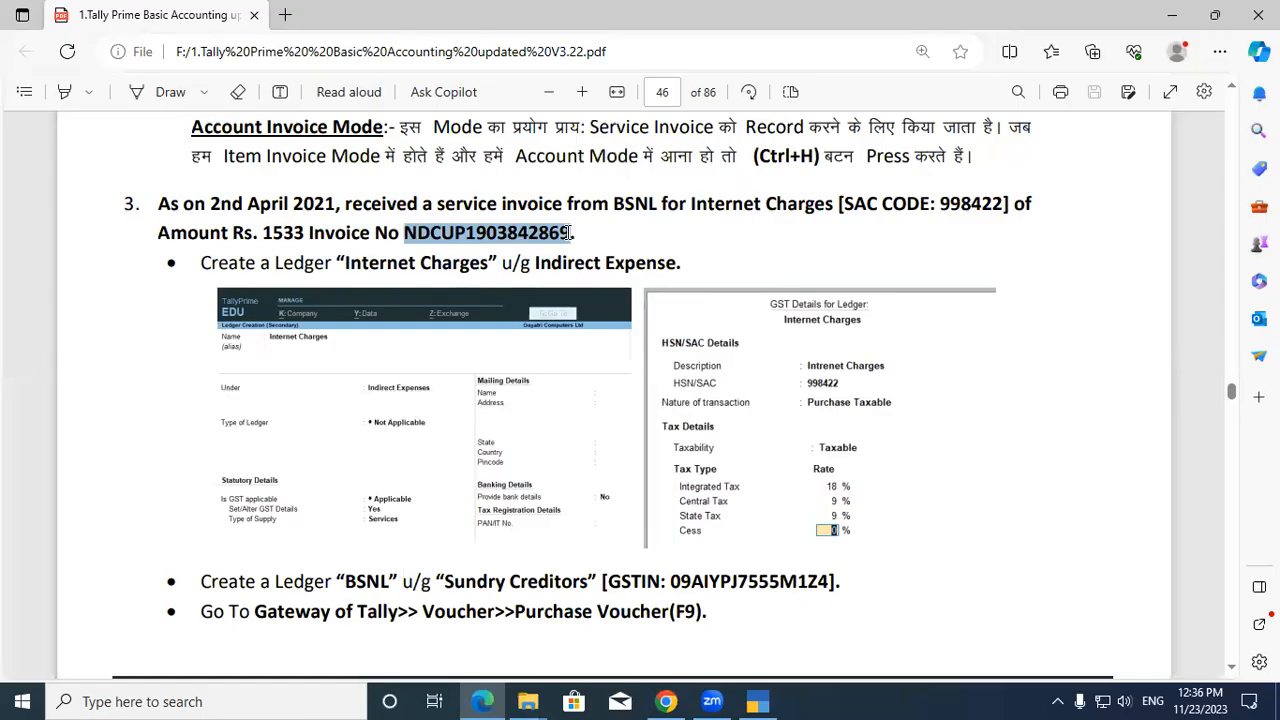
pyautogui.hotkey('alt', 'Tab')
pyautogui.hotkey('ctrl', 'alt', 'v')
pyautogui.press('Return')
pyautogui.press('Return')
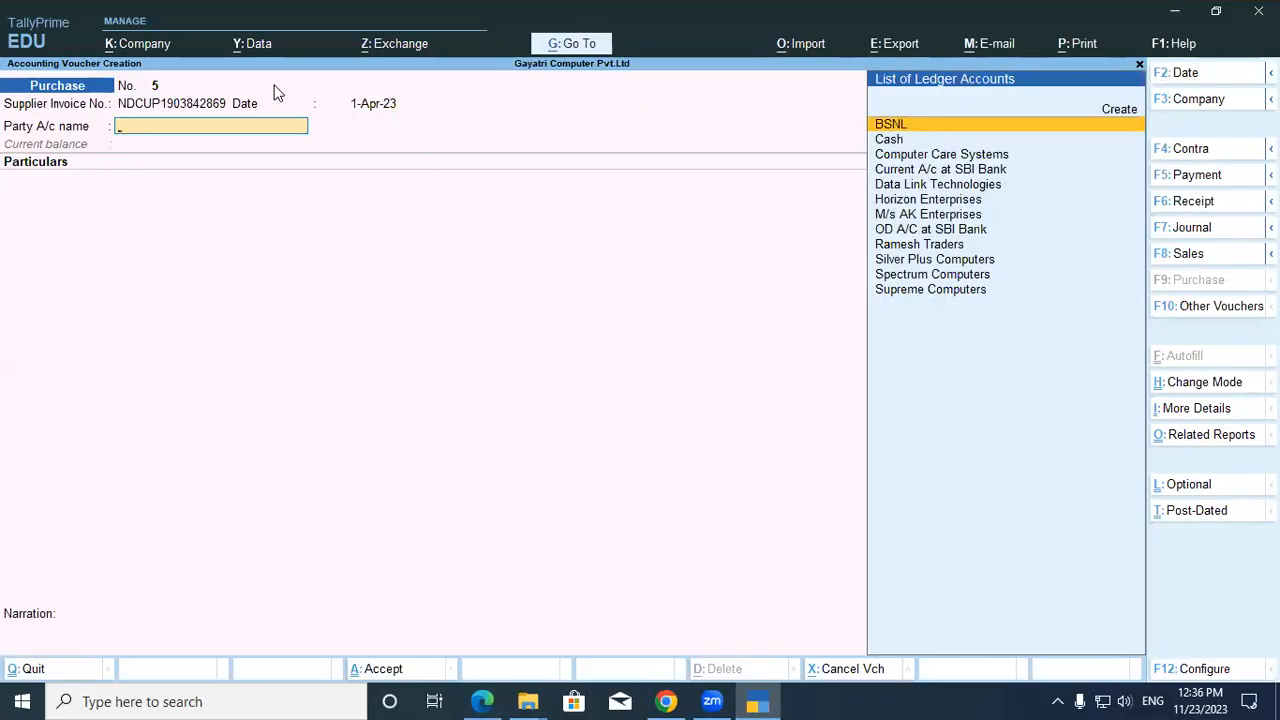
# Select BSNL as Party A/c and Internet Charges as the Particulars ledger.
pyautogui.write('B')
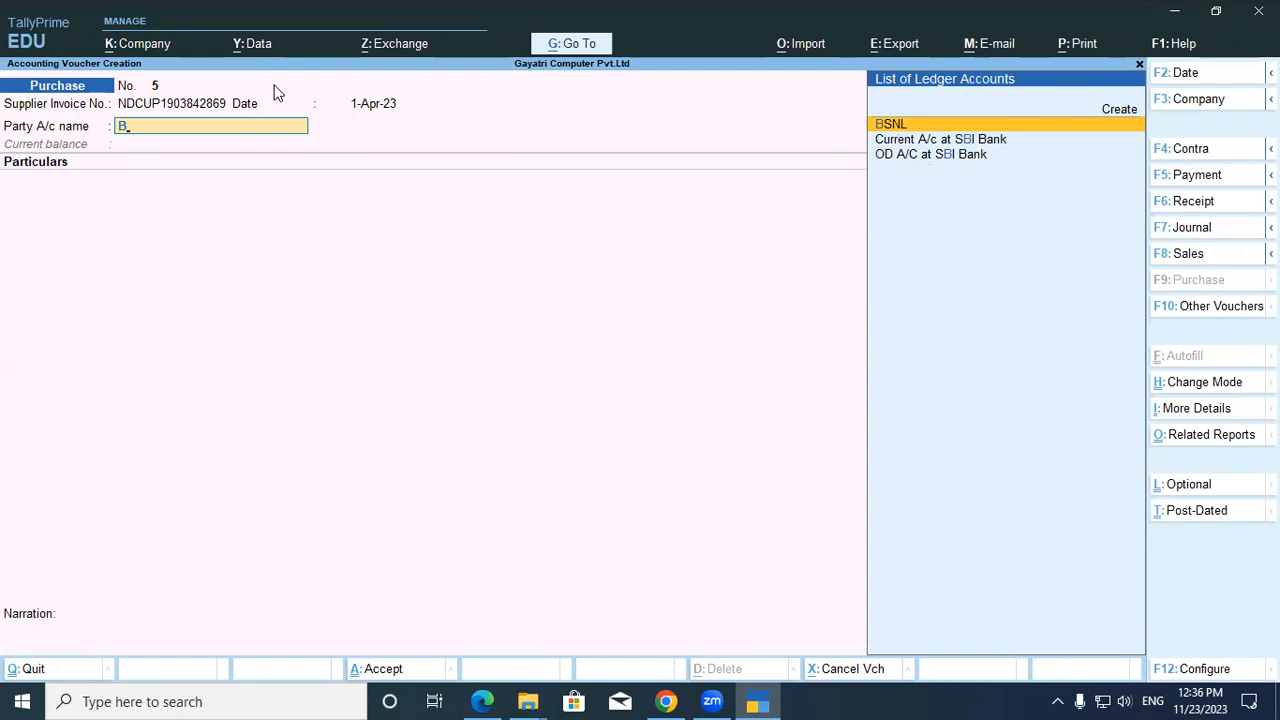
pyautogui.press('Return')
pyautogui.press('Return')
pyautogui.press('Return')
pyautogui.press('Return')
pyautogui.press('Return')
pyautogui.press('Return')
pyautogui.press('Return')
pyautogui.press('Return')
pyautogui.press('Return')
pyautogui.press('Return')
pyautogui.press('Return')
pyautogui.press('Return')
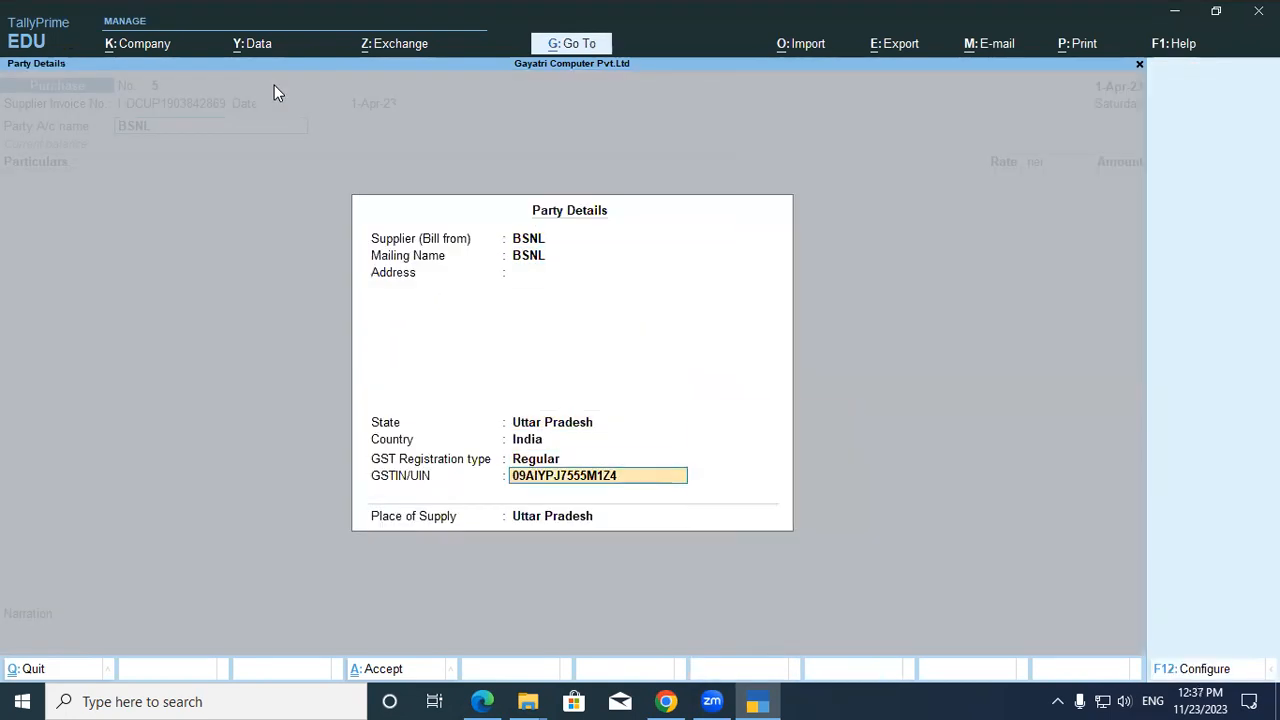
pyautogui.press('Return')
pyautogui.press('Return')
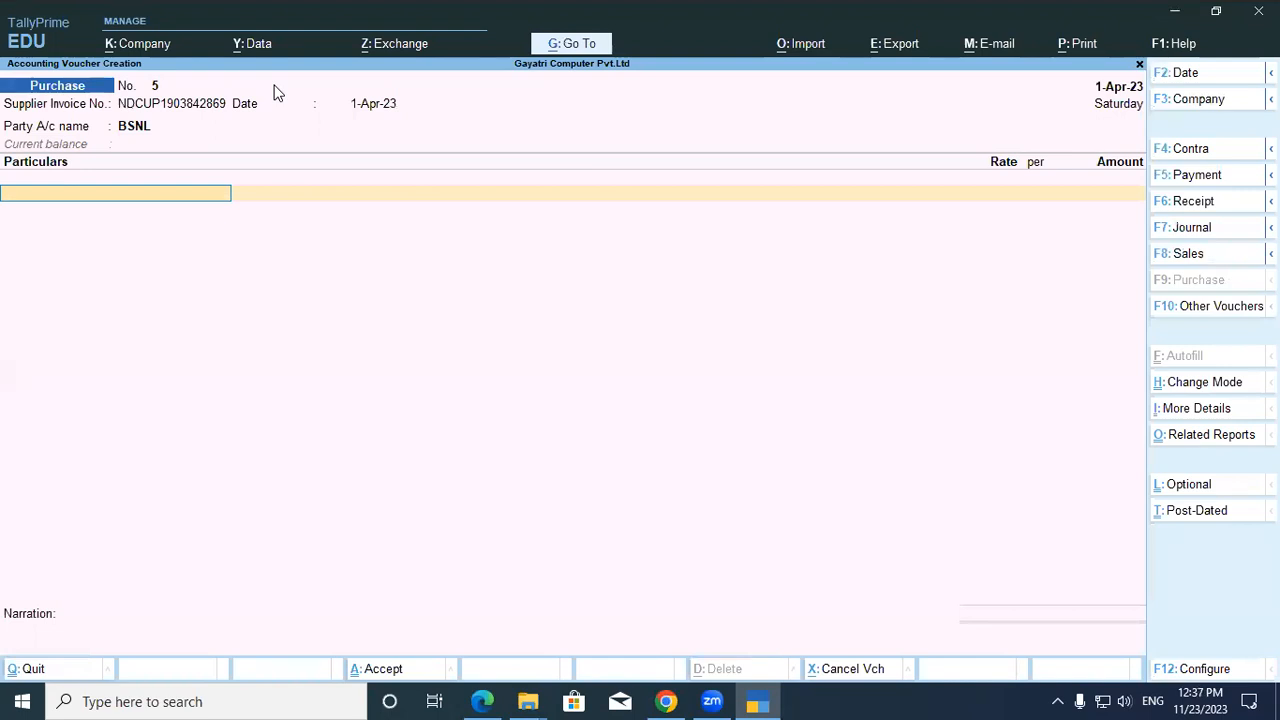
pyautogui.write('In')
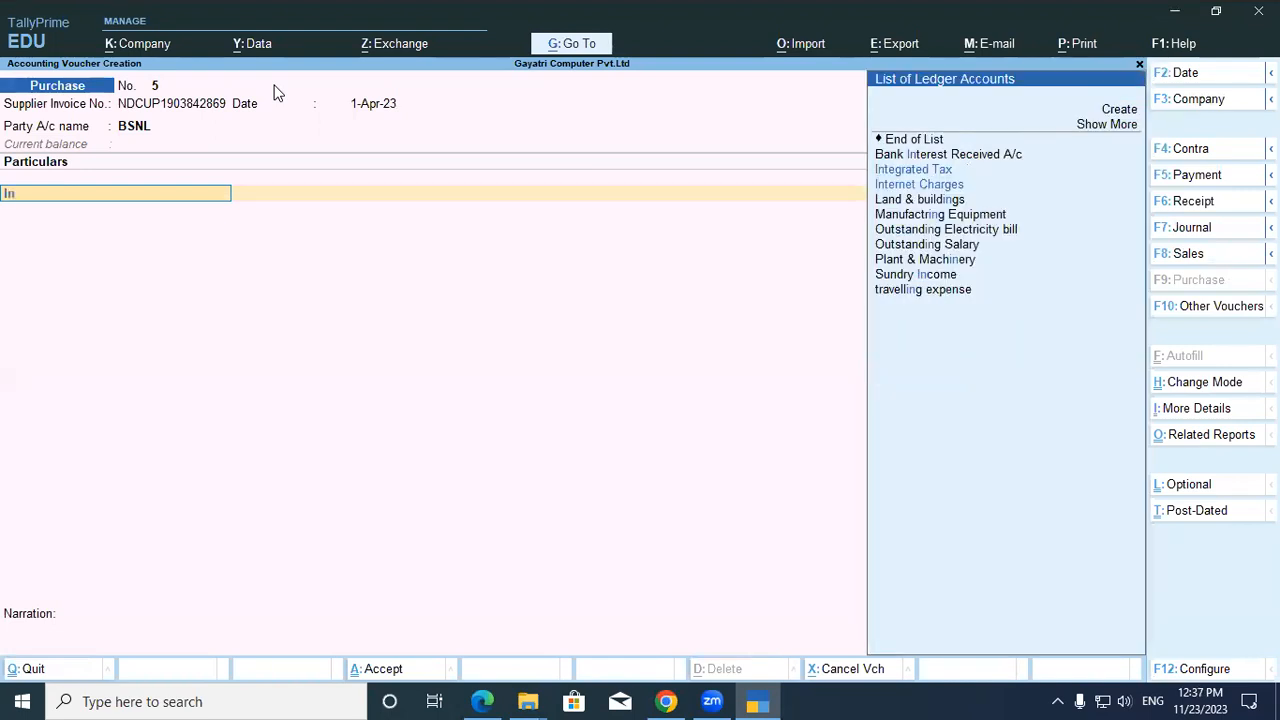
pyautogui.press('Down')
pyautogui.press('Return')
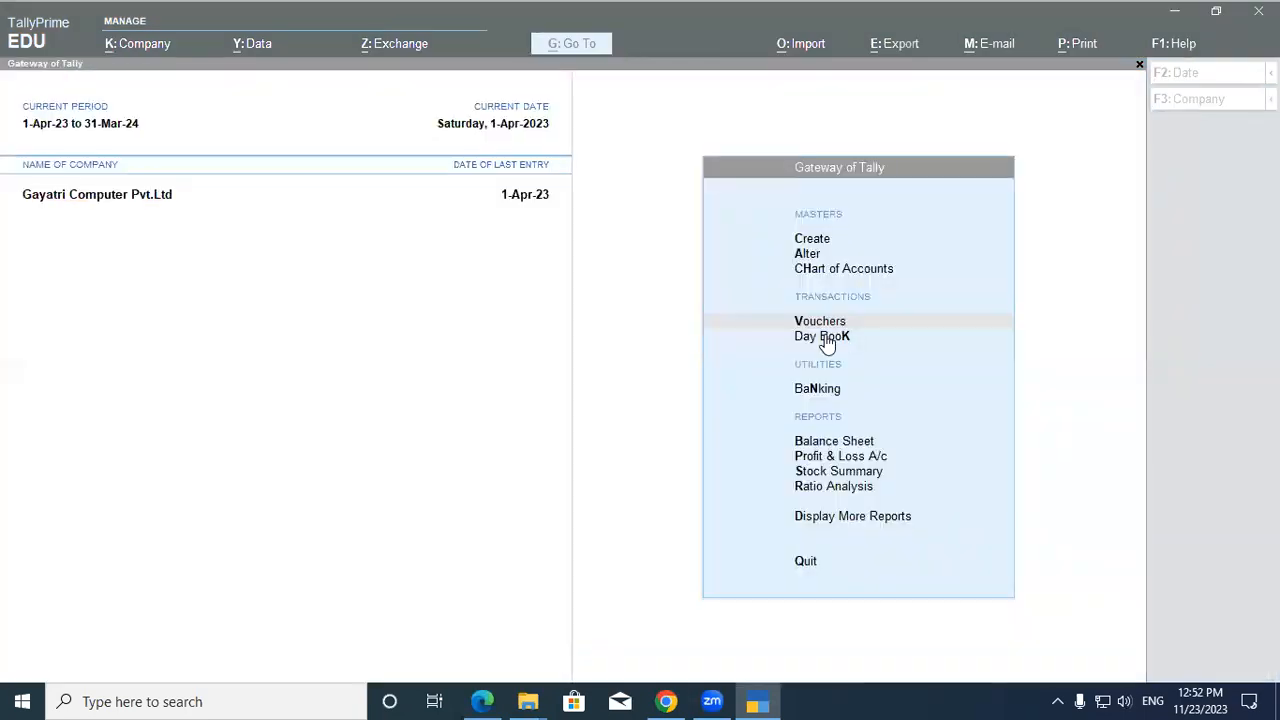
# Open a new purchase voucher and paste the PDF's BSNL invoice number into Supplier Invoice No.
pyautogui.click(945, 330)
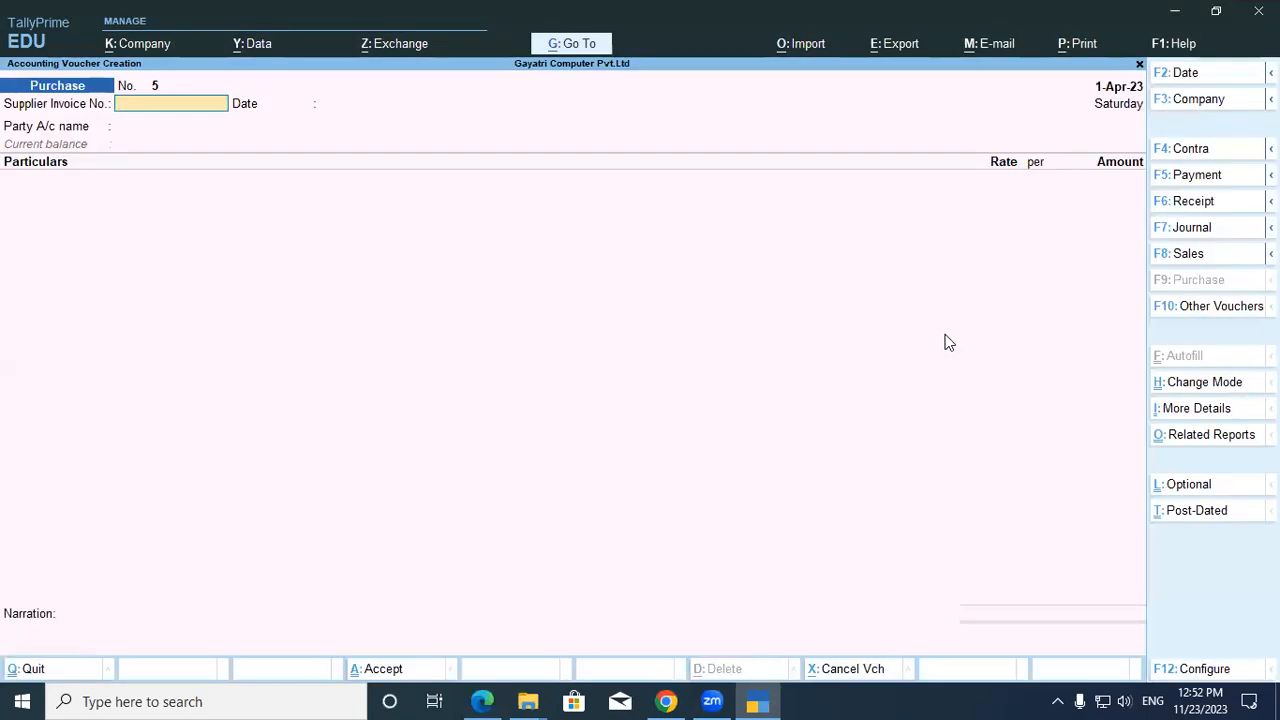
pyautogui.hotkey('alt', 'Tab')
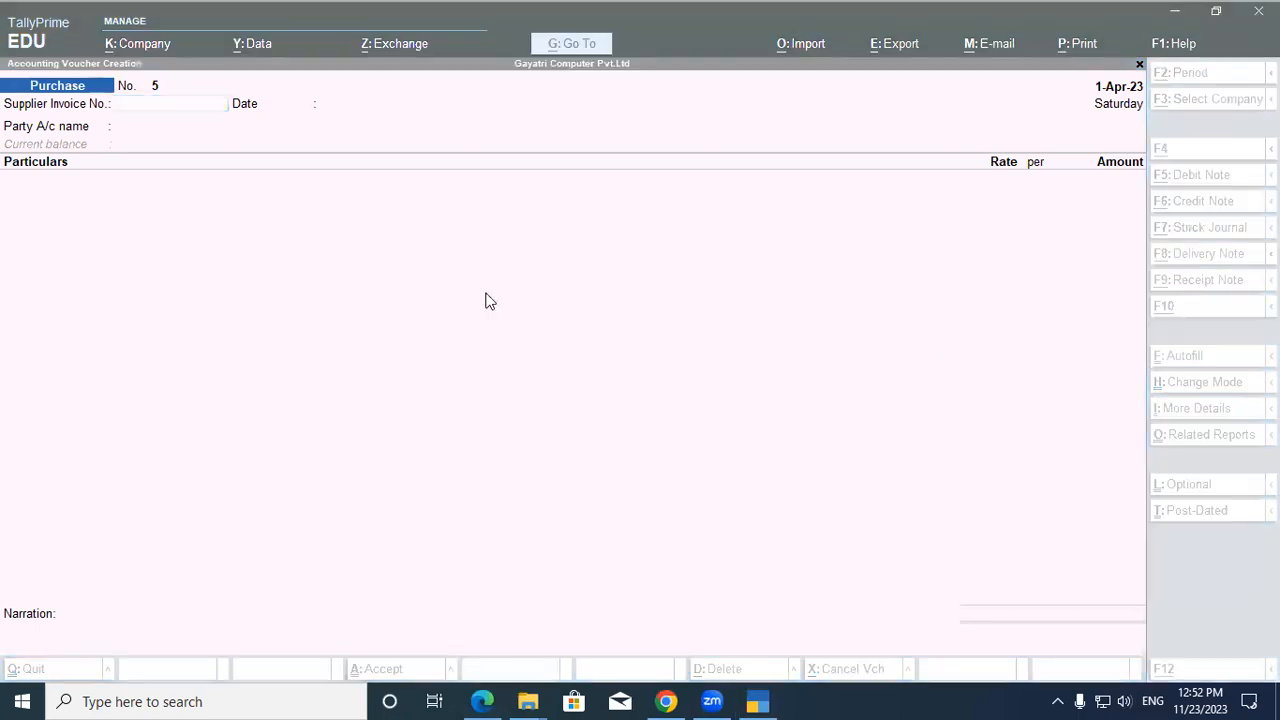
pyautogui.hotkey('alt', 'Tab')
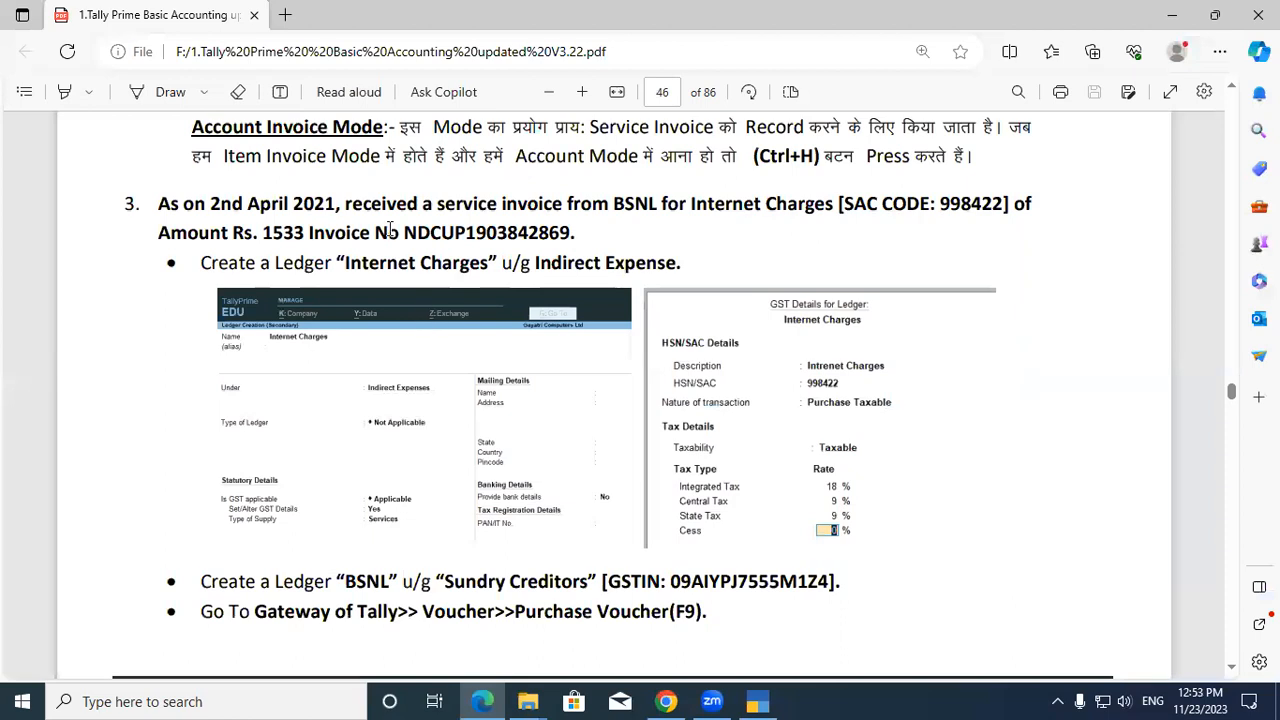
pyautogui.moveTo(403, 232); pyautogui.dragTo(568, 228)
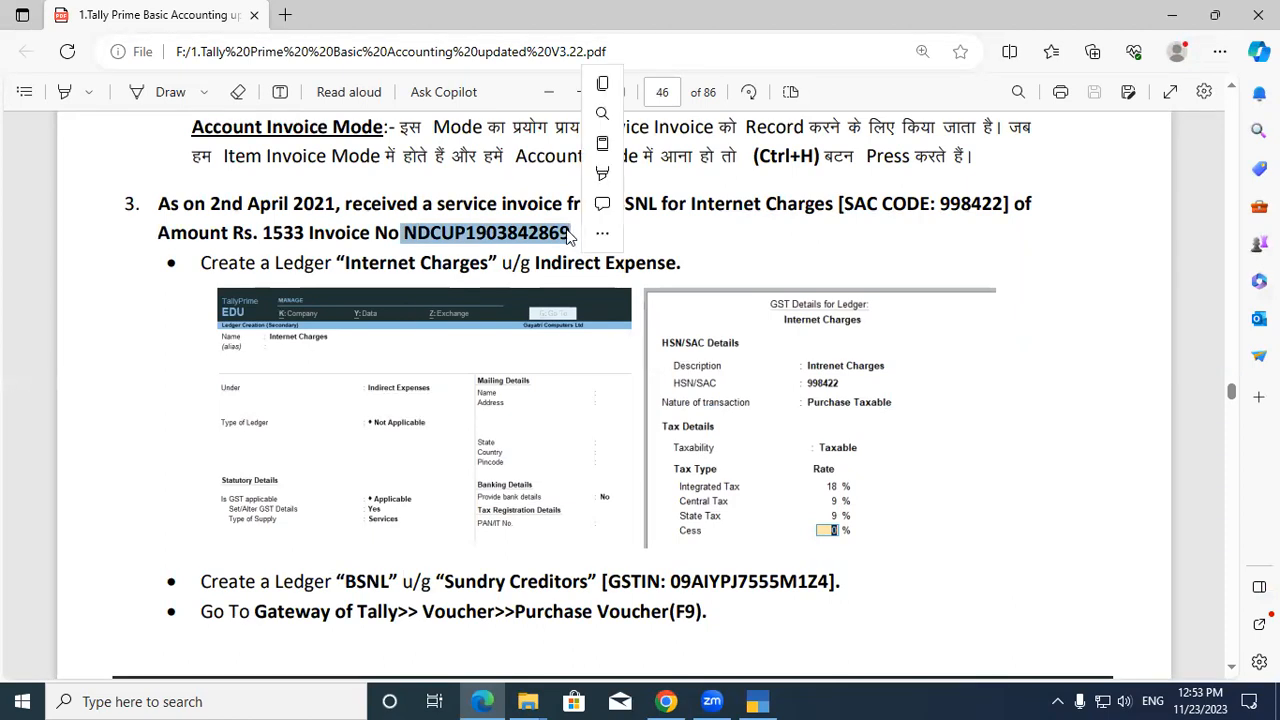
pyautogui.hotkey('alt', 'Tab')
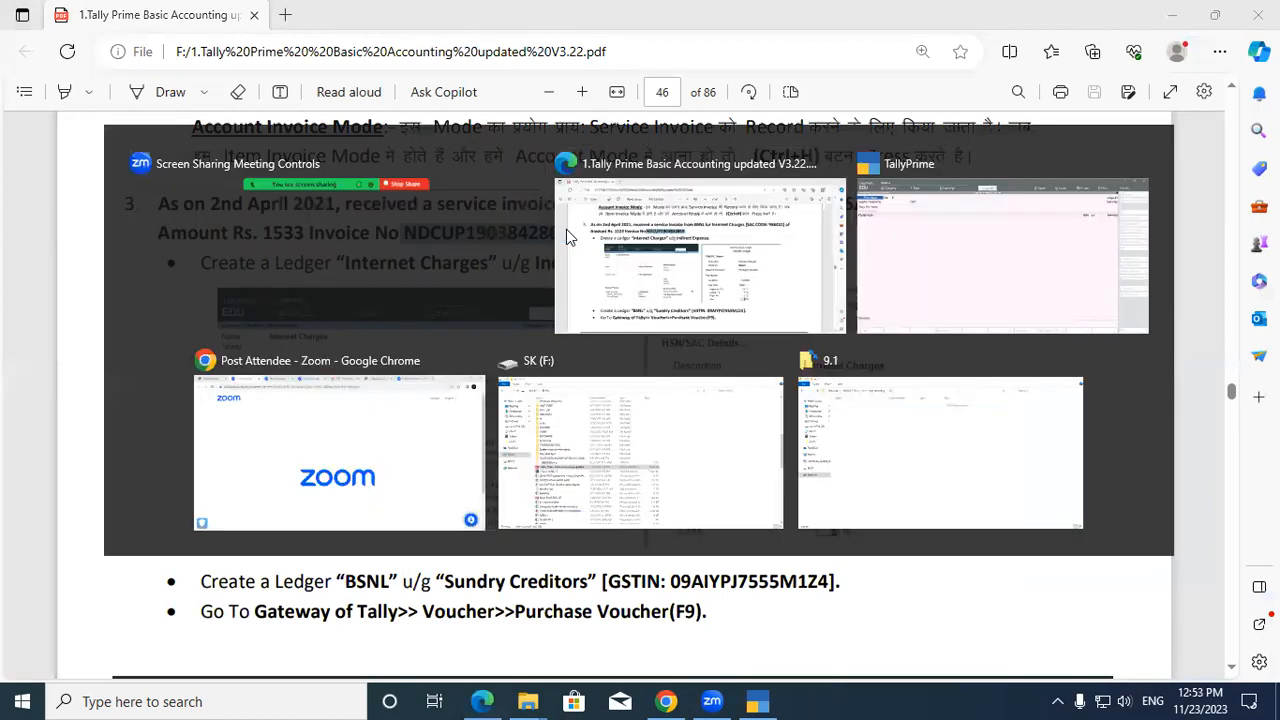
pyautogui.hotkey('alt', 'Tab')
pyautogui.hotkey('ctrl', 'v')
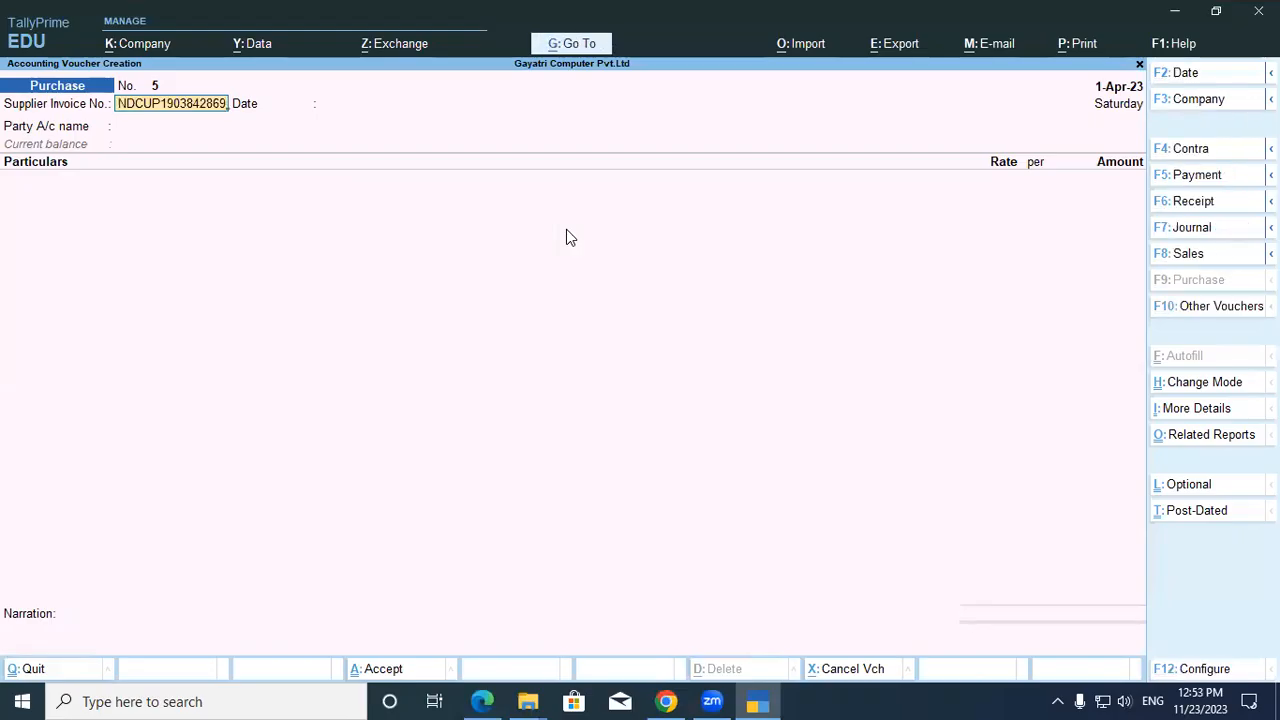
# Select BSNL as Party A/c, pass receipt and GST details, and start a new Particulars ledger.
pyautogui.press('Return')
pyautogui.press('Return')
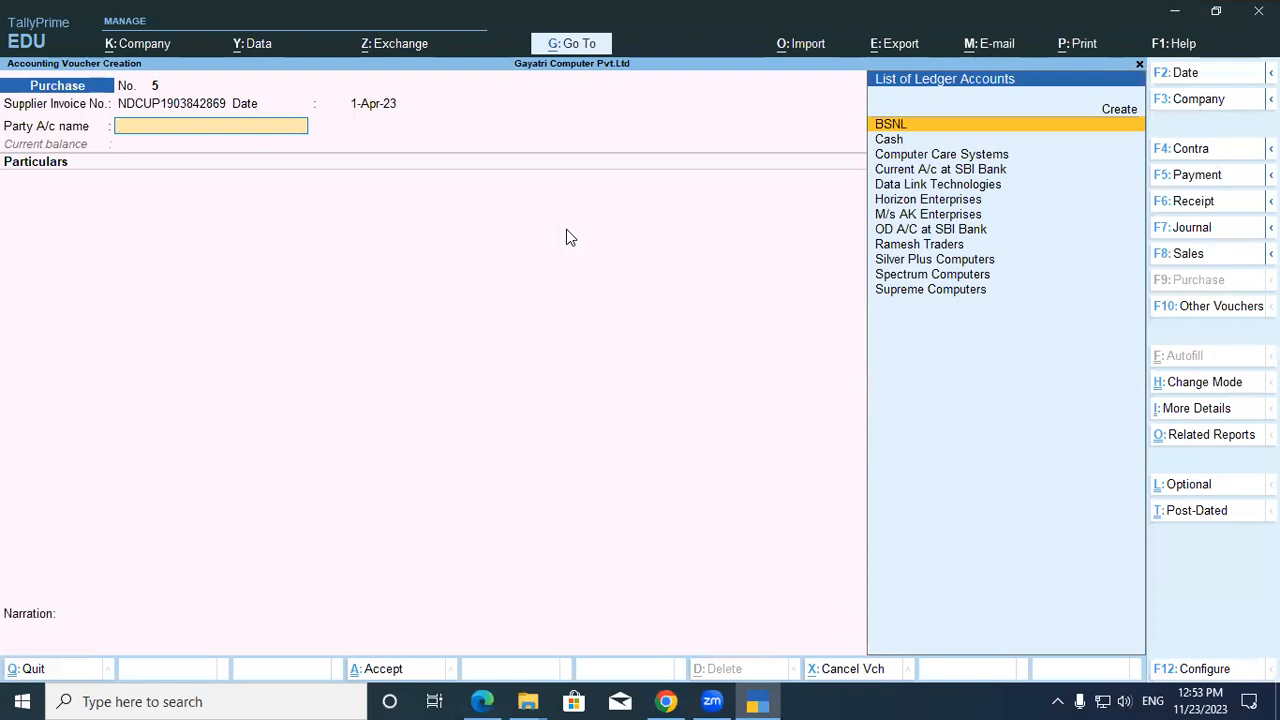
pyautogui.press('Return')
pyautogui.press('Return')
pyautogui.press('Return')
pyautogui.press('Return')
pyautogui.press('Return')
pyautogui.press('Return')
pyautogui.press('Return')
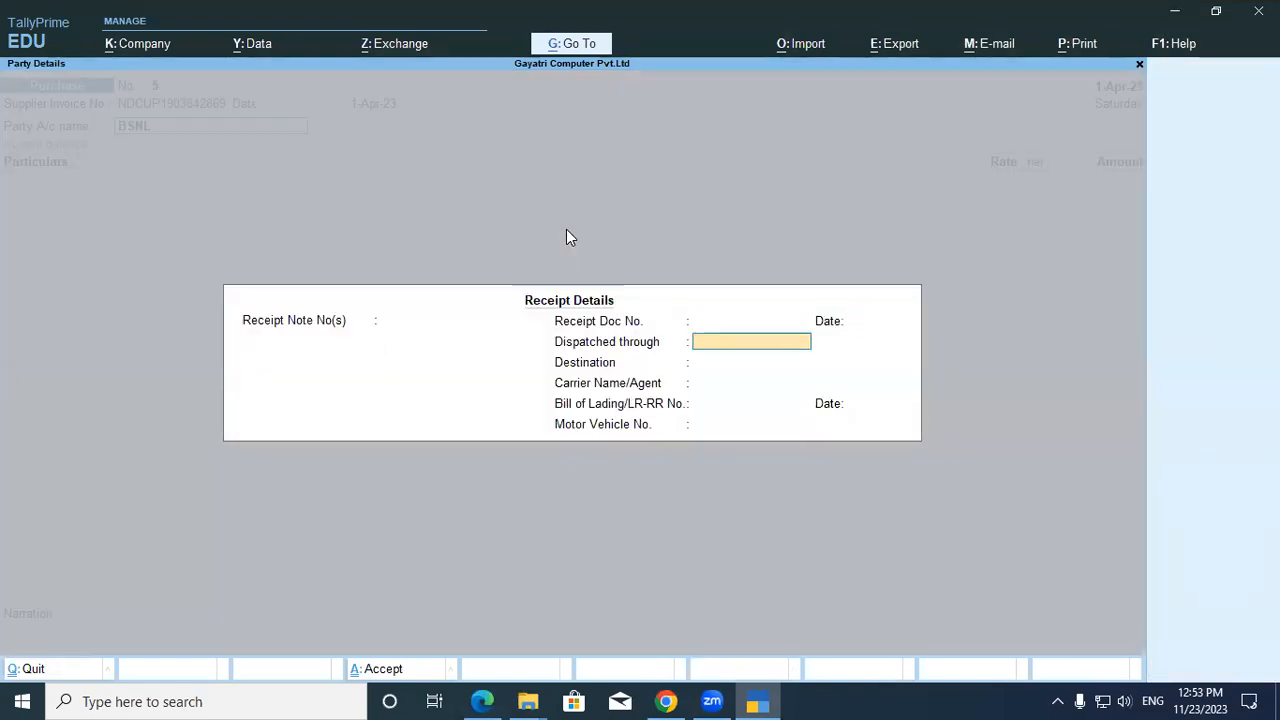
pyautogui.press('Return')
pyautogui.press('Return')
pyautogui.press('Return')
pyautogui.press('Return')
pyautogui.press('Return')
pyautogui.press('Return')
pyautogui.press('Return')
pyautogui.press('Return')
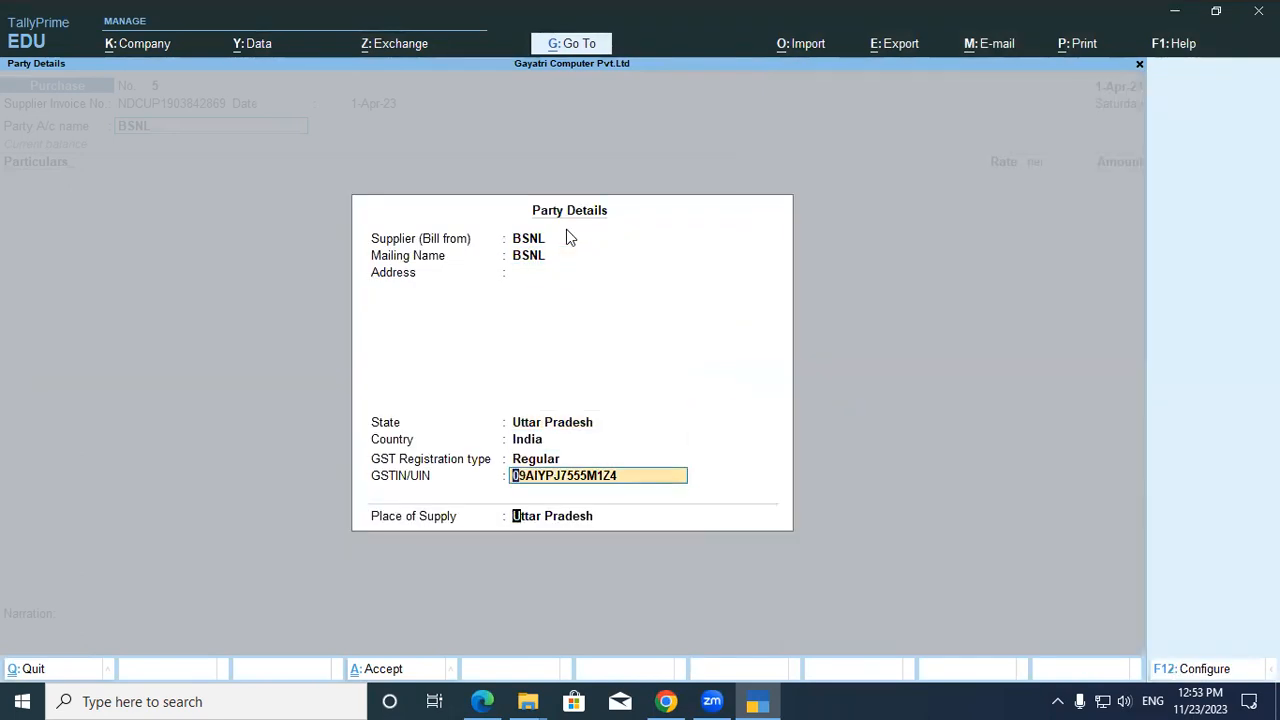
pyautogui.press('Return')
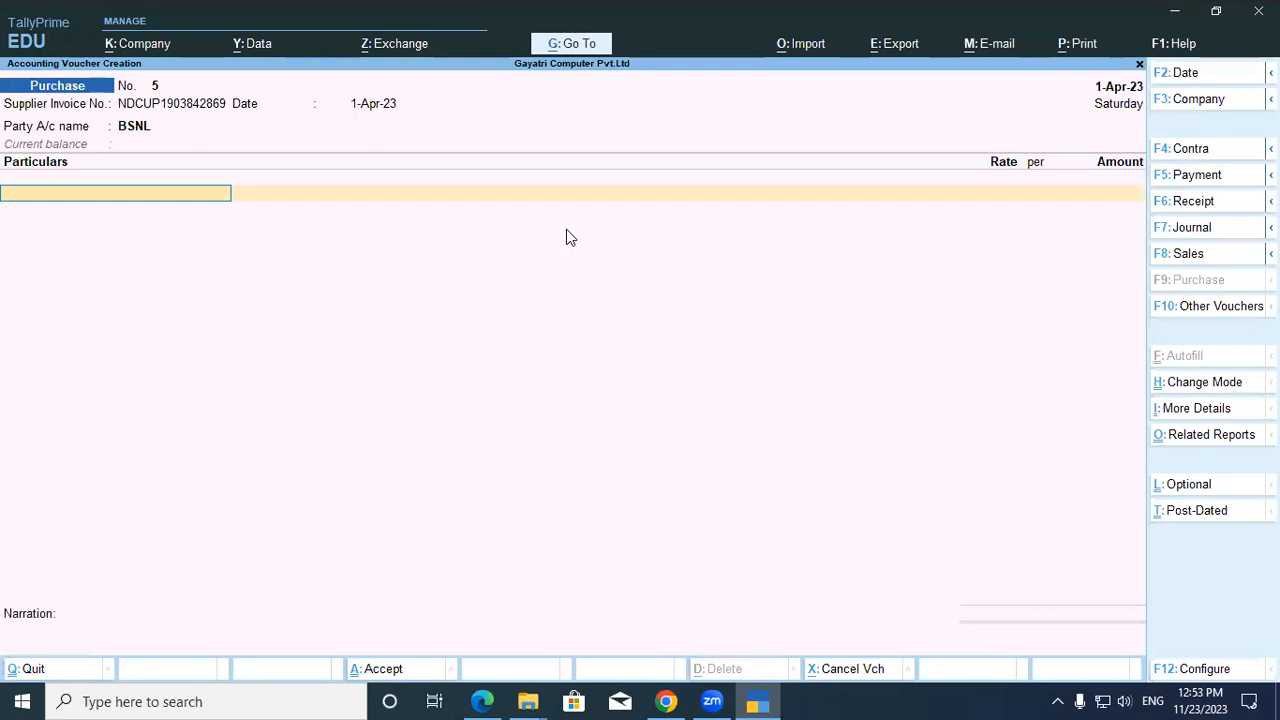
pyautogui.hotkey('alt', 'c')
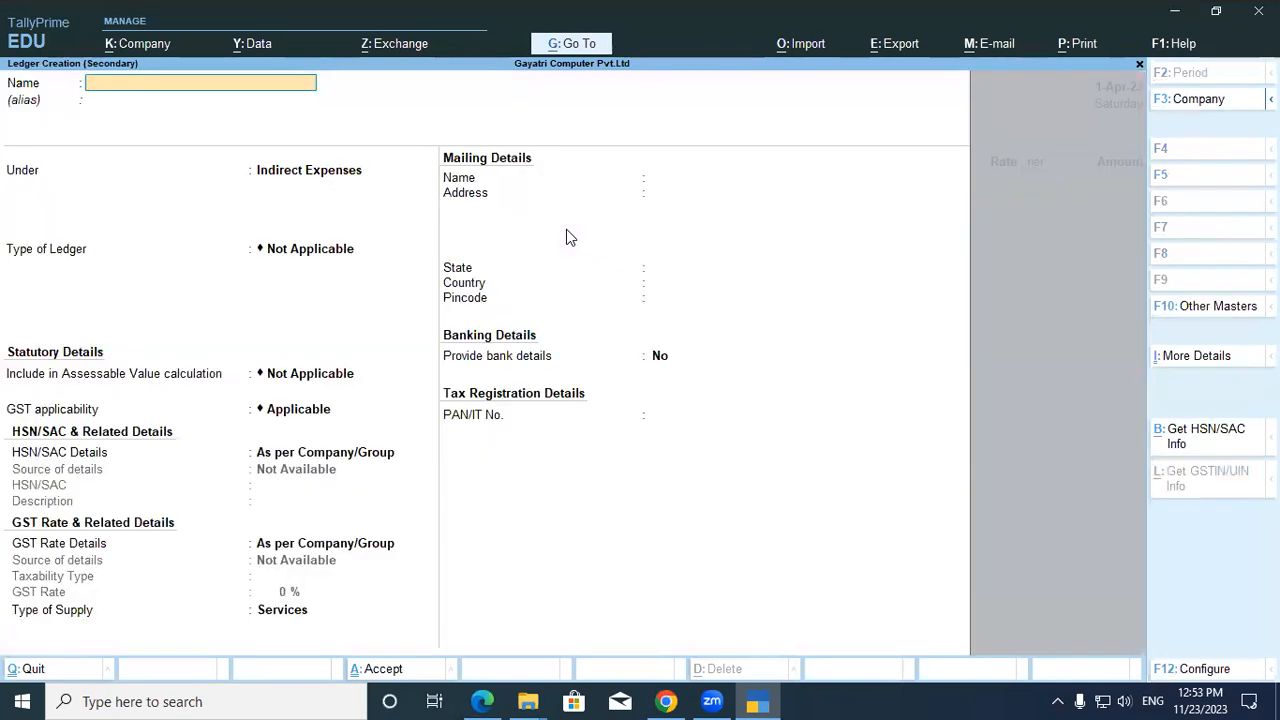
# Name the new ledger Internet Charges5 after the duplicate Internet Charges name is rejected.
pyautogui.write('Internet Charges')
pyautogui.press('Return')
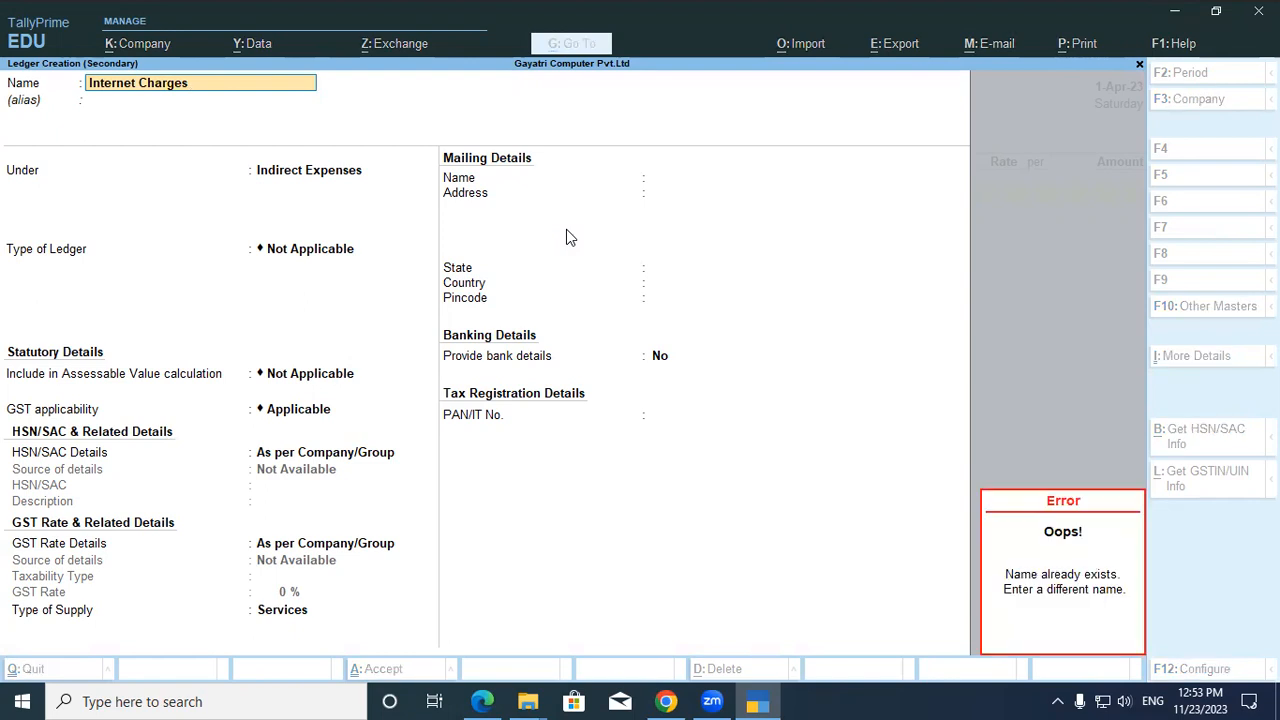
pyautogui.press('Escape')
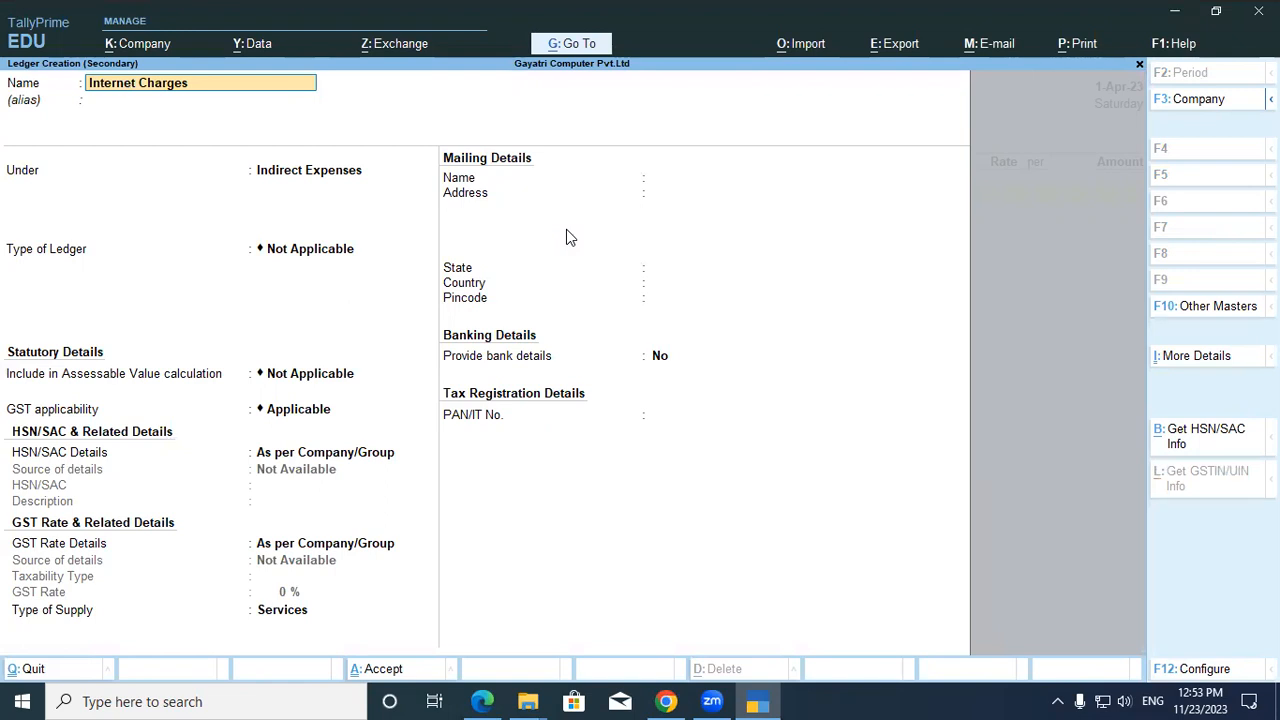
pyautogui.write('1')
pyautogui.press('Return')
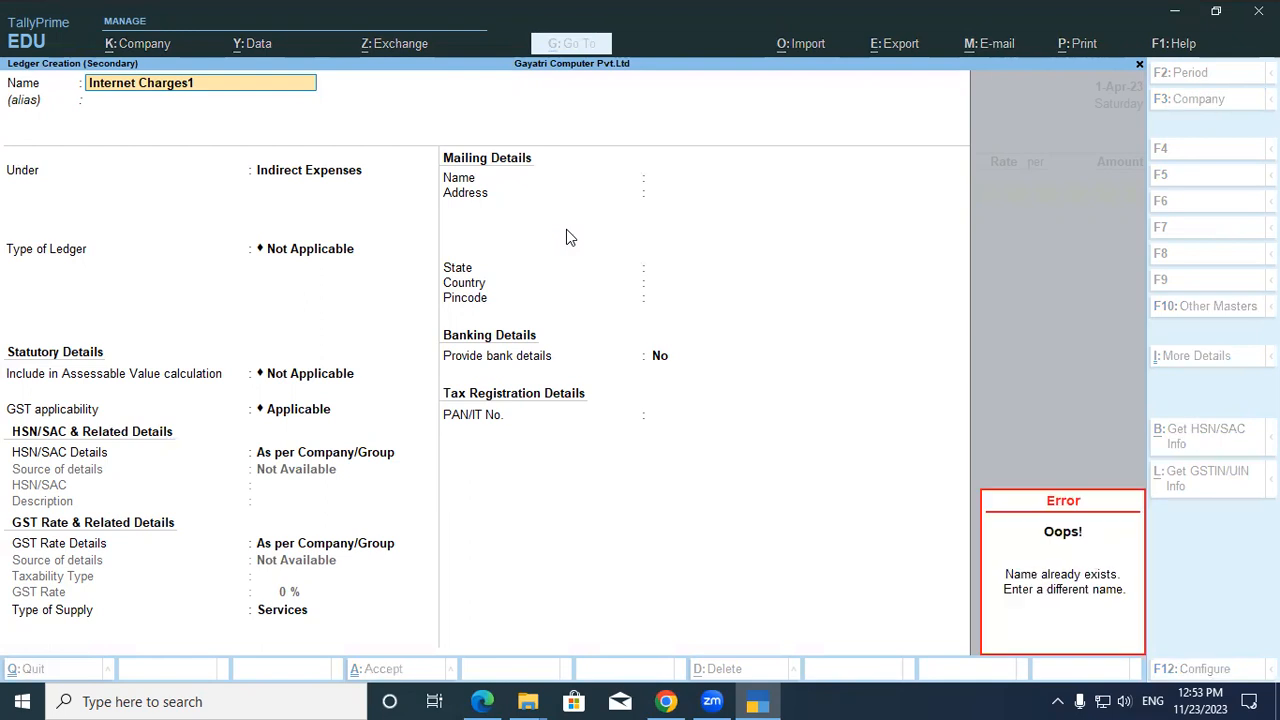
pyautogui.press('Delete')
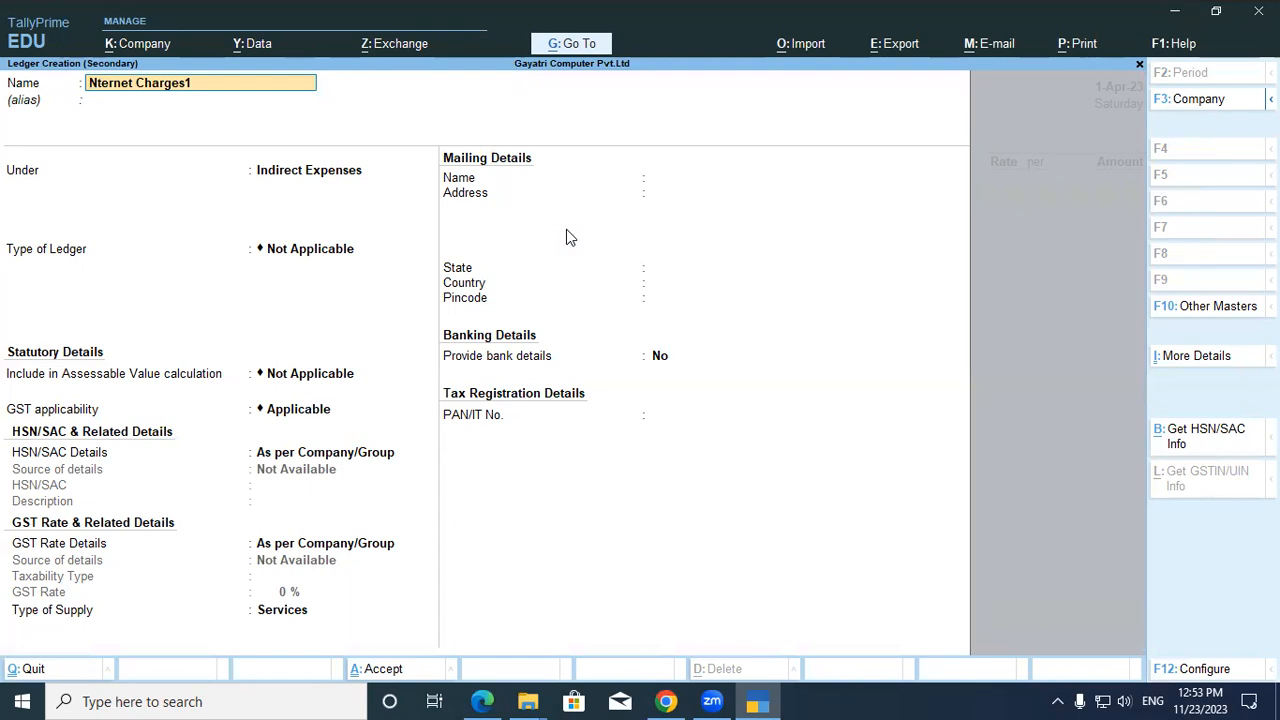
pyautogui.press('Delete')
pyautogui.press('Delete')
pyautogui.press('Delete')
pyautogui.press('Delete')
pyautogui.press('Delete')
pyautogui.press('Delete')
pyautogui.press('Delete')
pyautogui.press('Delete')
pyautogui.press('Delete')
pyautogui.press('Delete')
pyautogui.press('Delete')
pyautogui.press('Delete')
pyautogui.press('Delete')
pyautogui.press('Delete')
pyautogui.press('Delete')
pyautogui.press('Delete')
pyautogui.write('Internet')
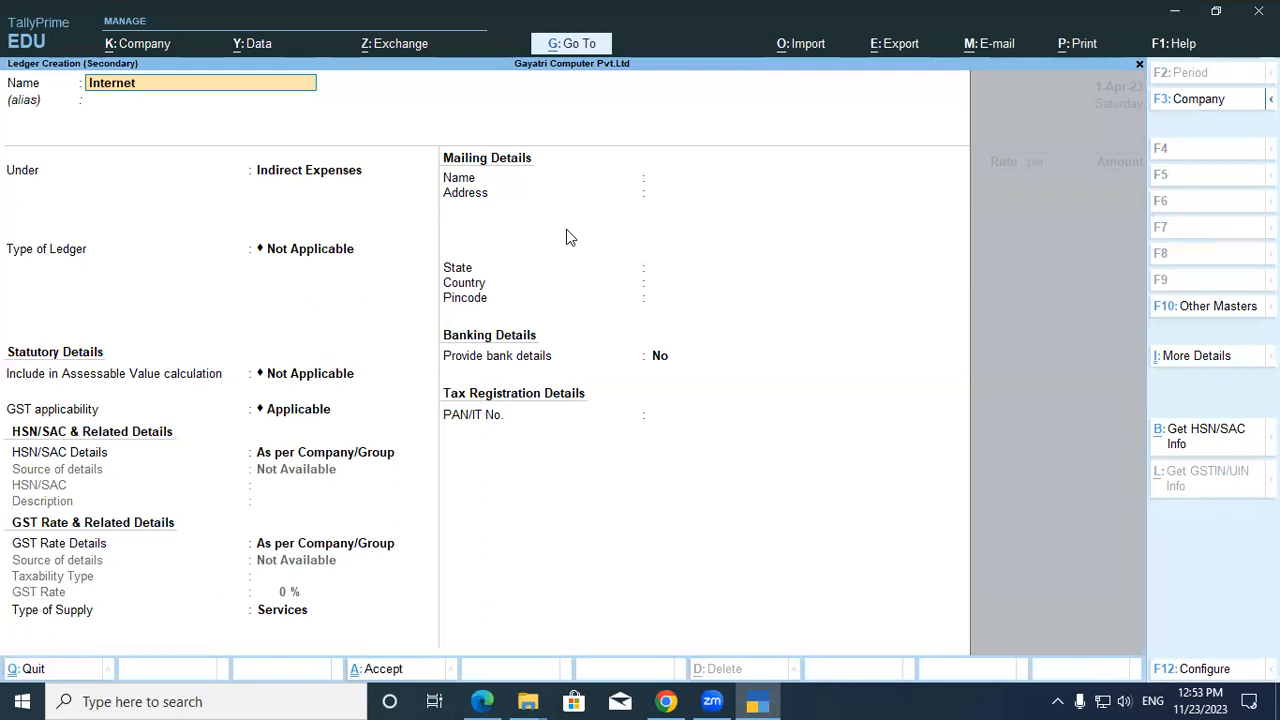
pyautogui.write(' Charges5')
pyautogui.press('Return')
pyautogui.press('Return')
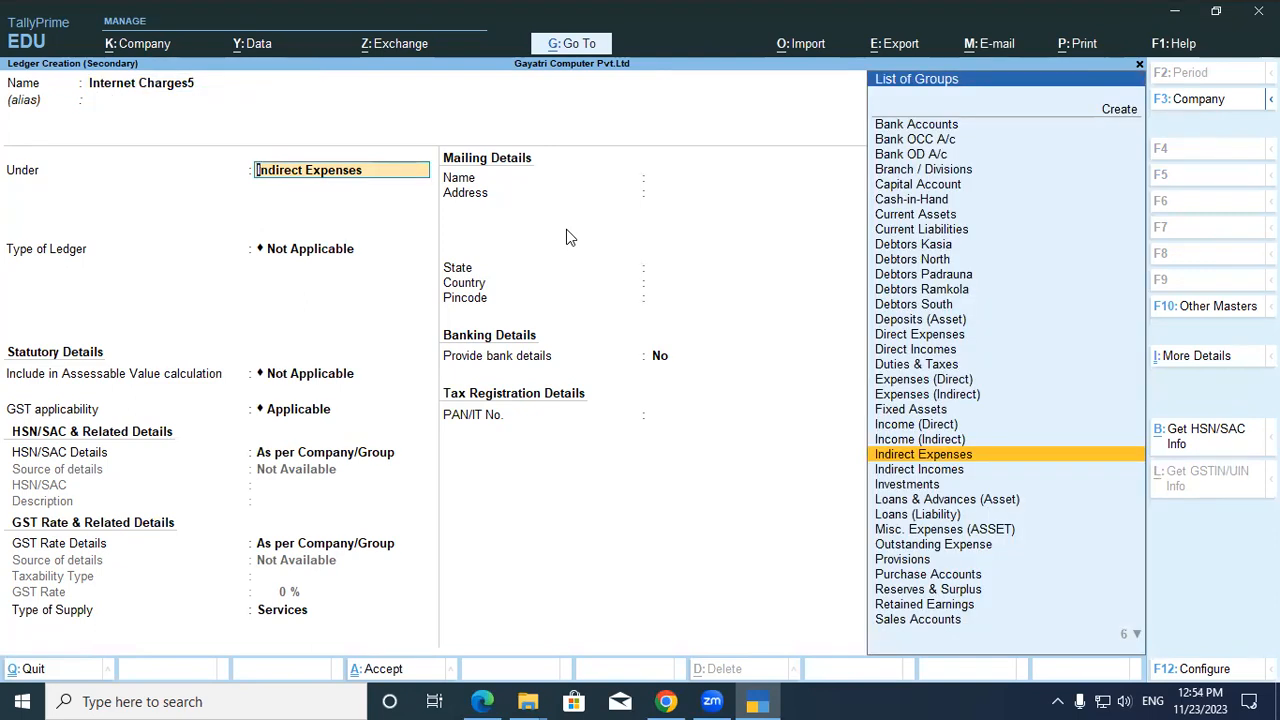
# Keep Indirect Expenses and GST Applicable, and choose Specify Details Here for HSN/SAC.
pyautogui.press('Return')
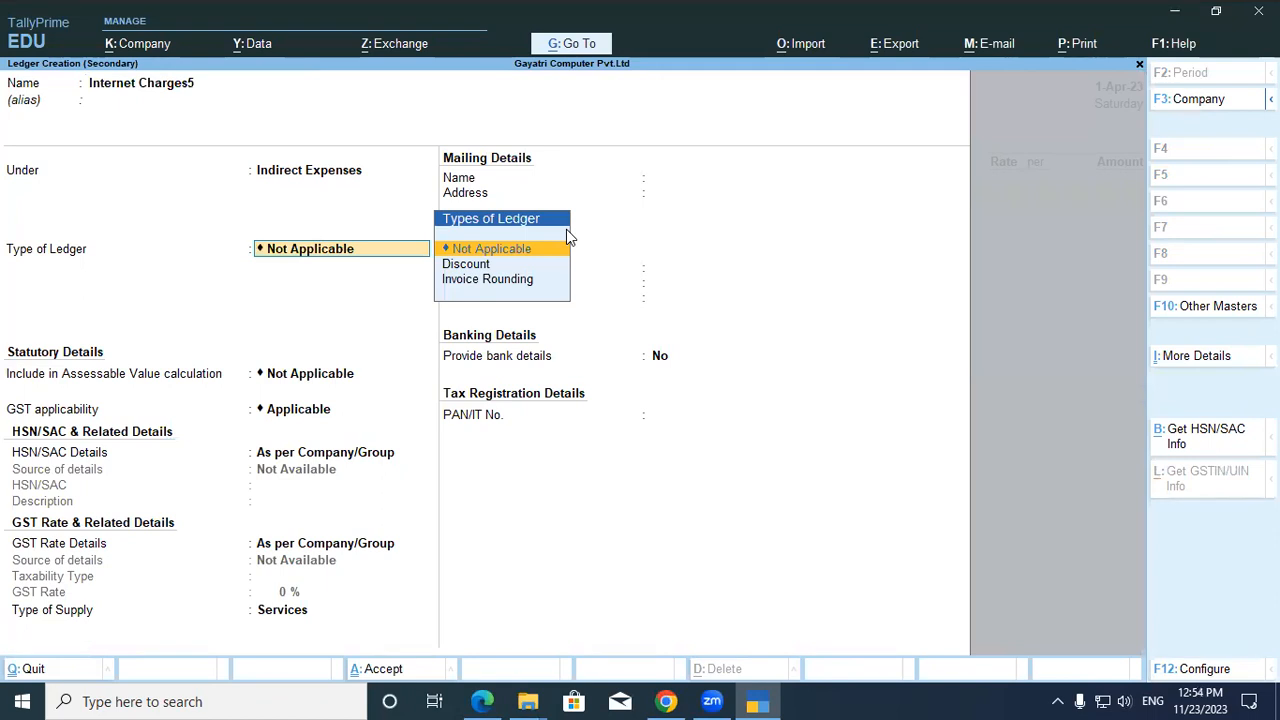
pyautogui.press('Return')
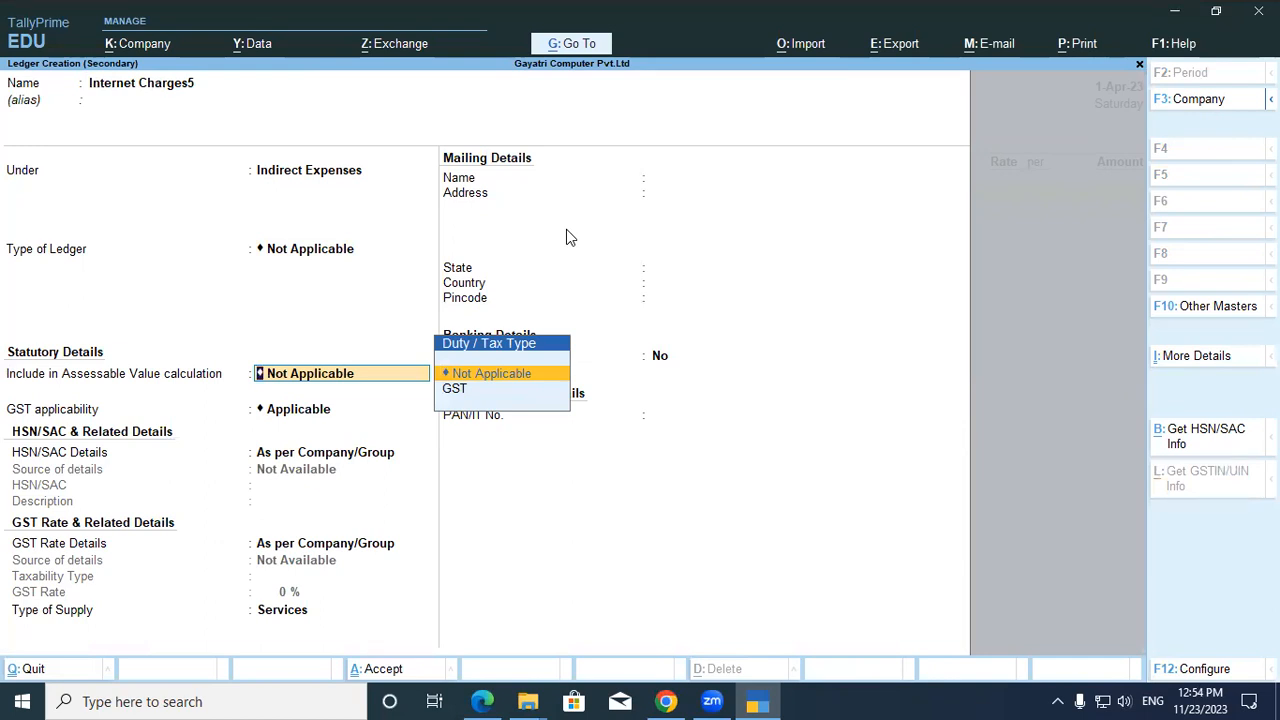
pyautogui.press('Return')
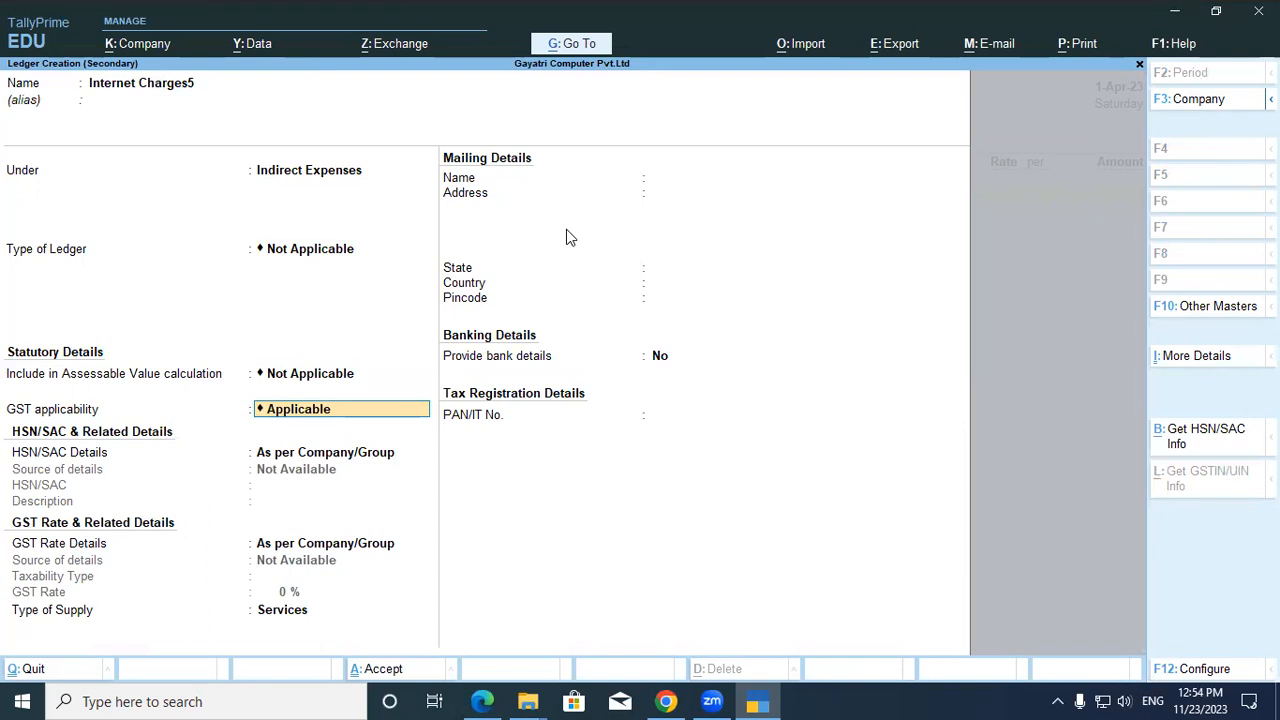
pyautogui.press('Return')
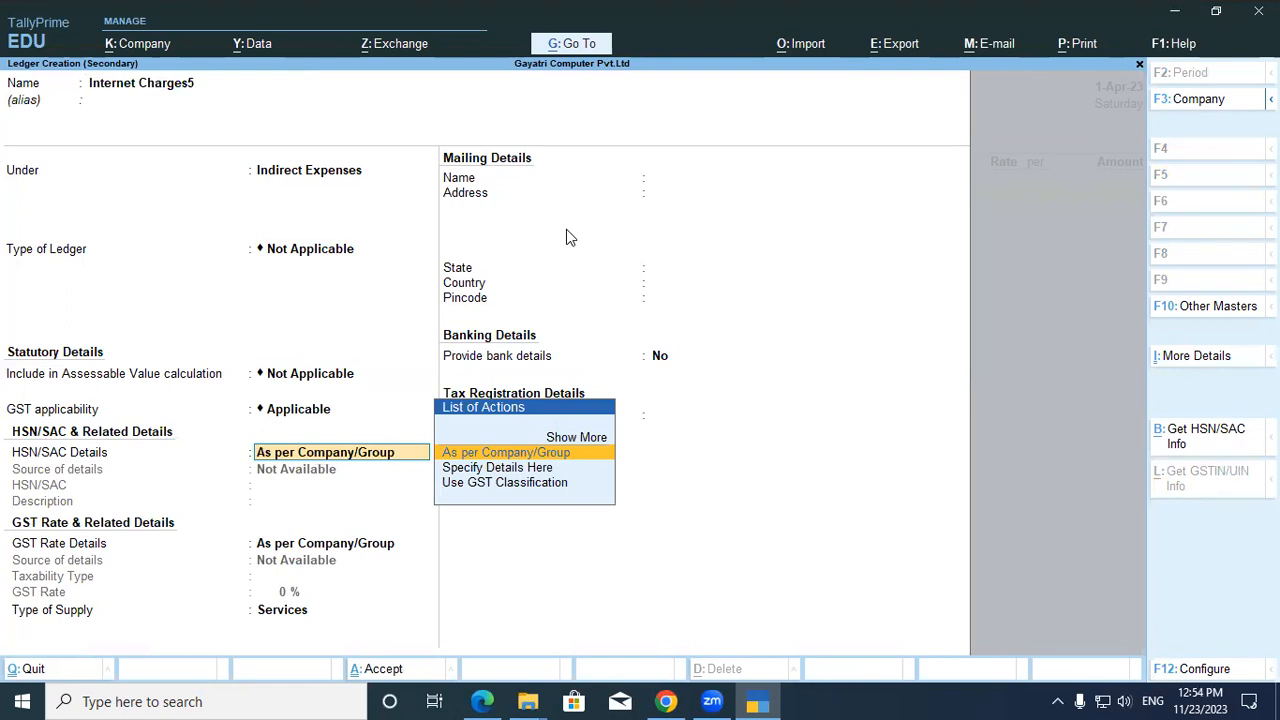
pyautogui.press('Down')
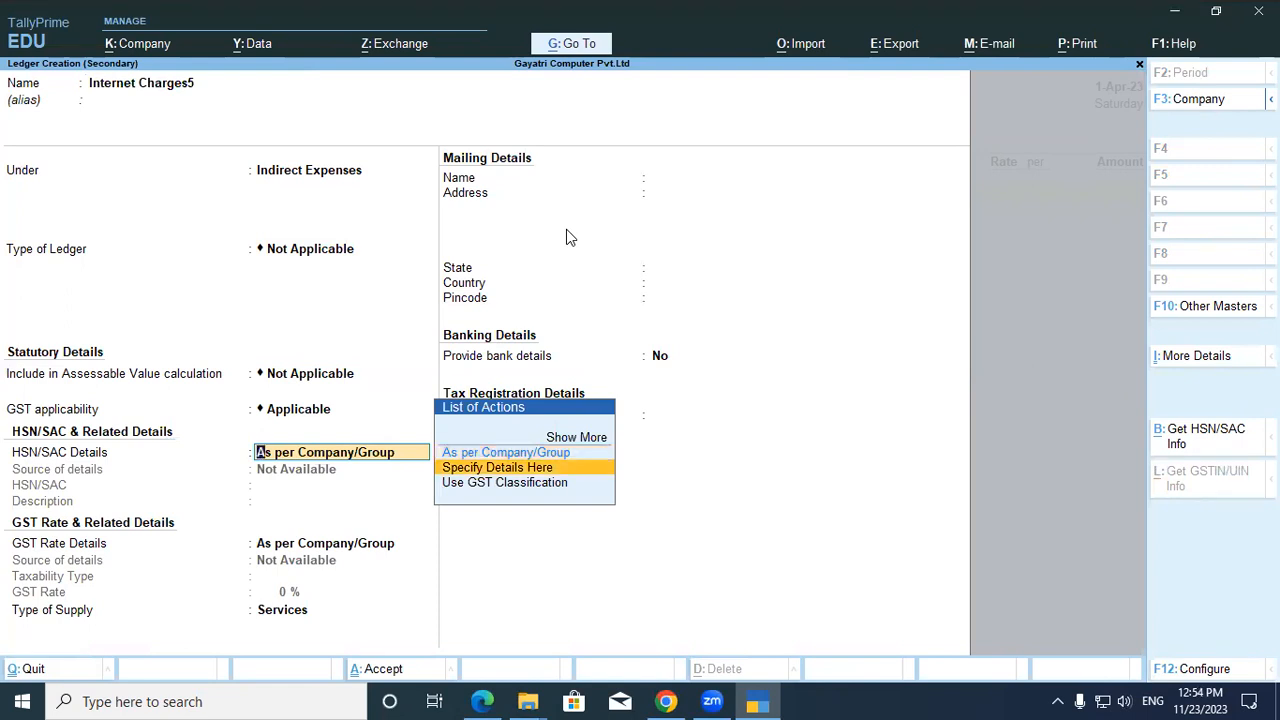
pyautogui.press('Return')
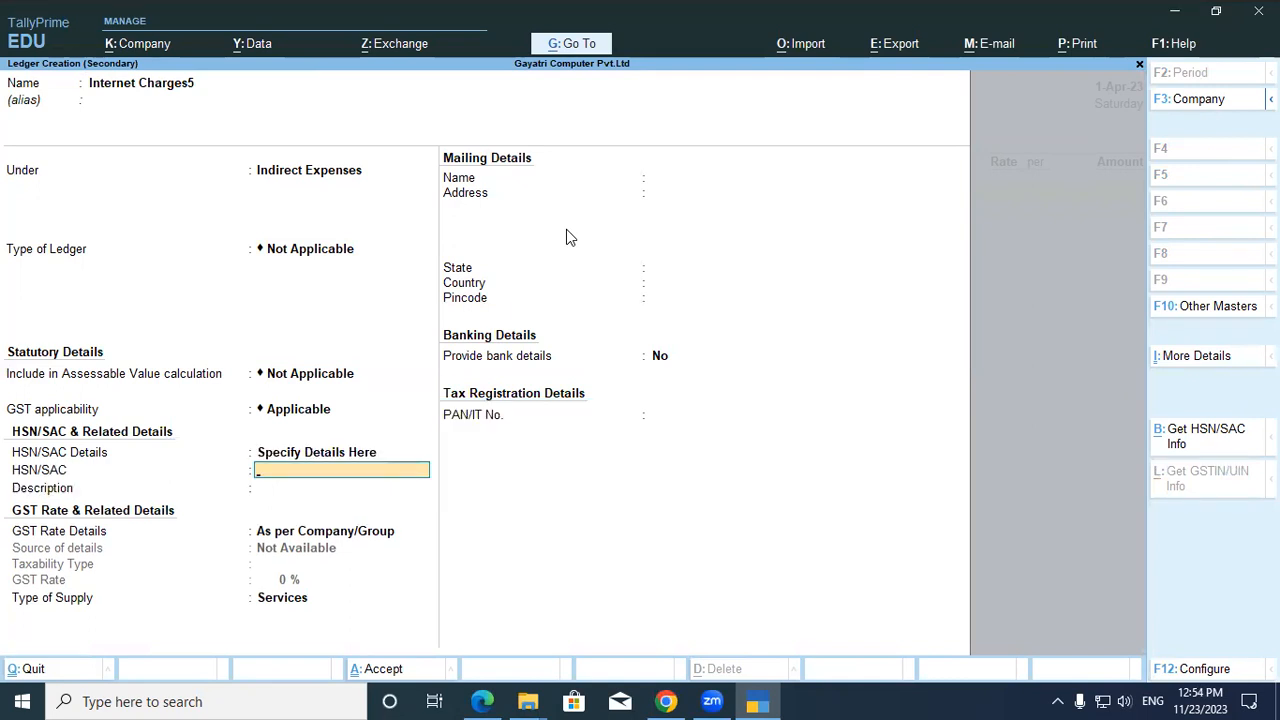
pyautogui.hotkey('alt', 'Tab')
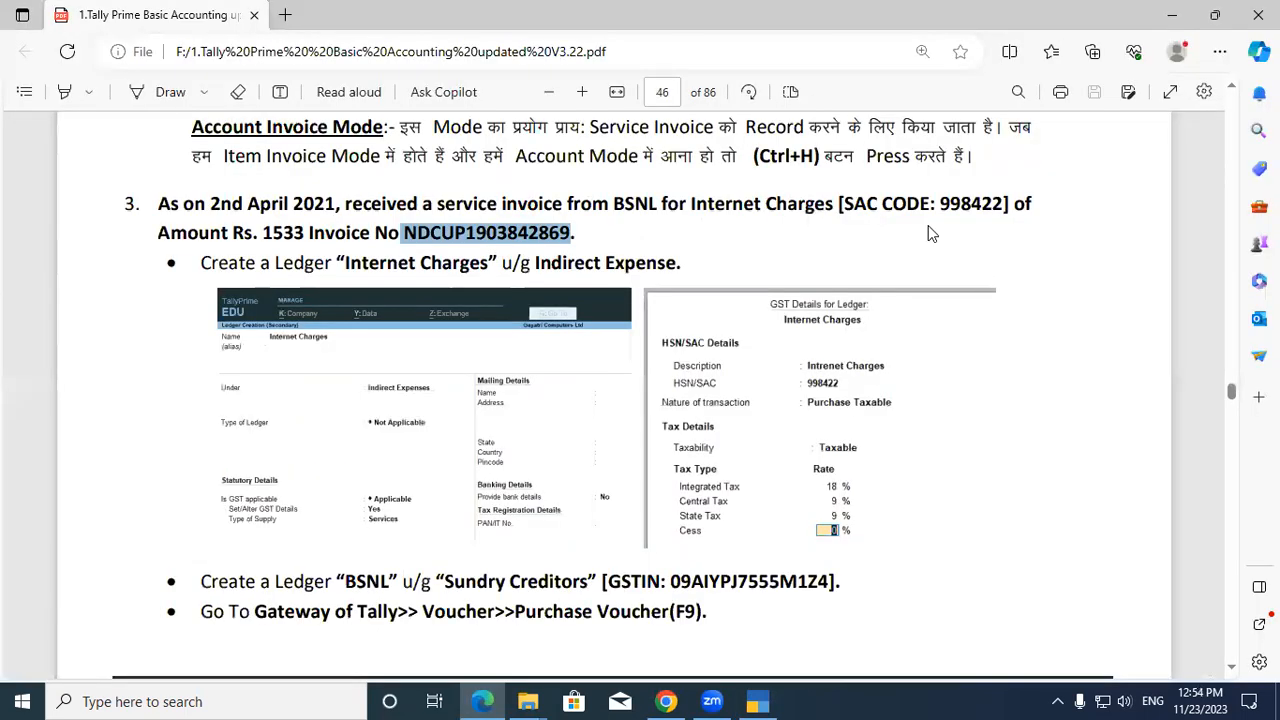
# Select SAC code 998422 in the PDF and return to the Internet Charges5 ledger form.
pyautogui.moveTo(942, 203); pyautogui.dragTo(1000, 205)
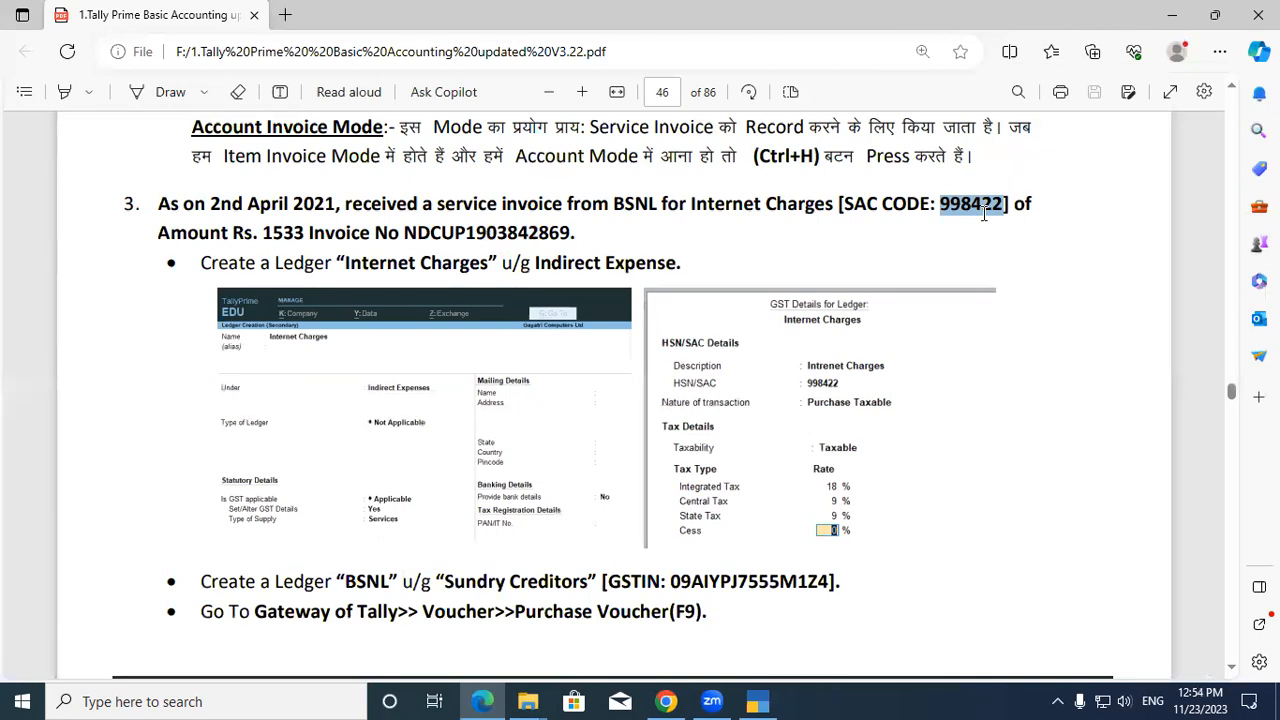
pyautogui.hotkey('alt', 'Tab')
pyautogui.hotkey('alt', 'Tab')
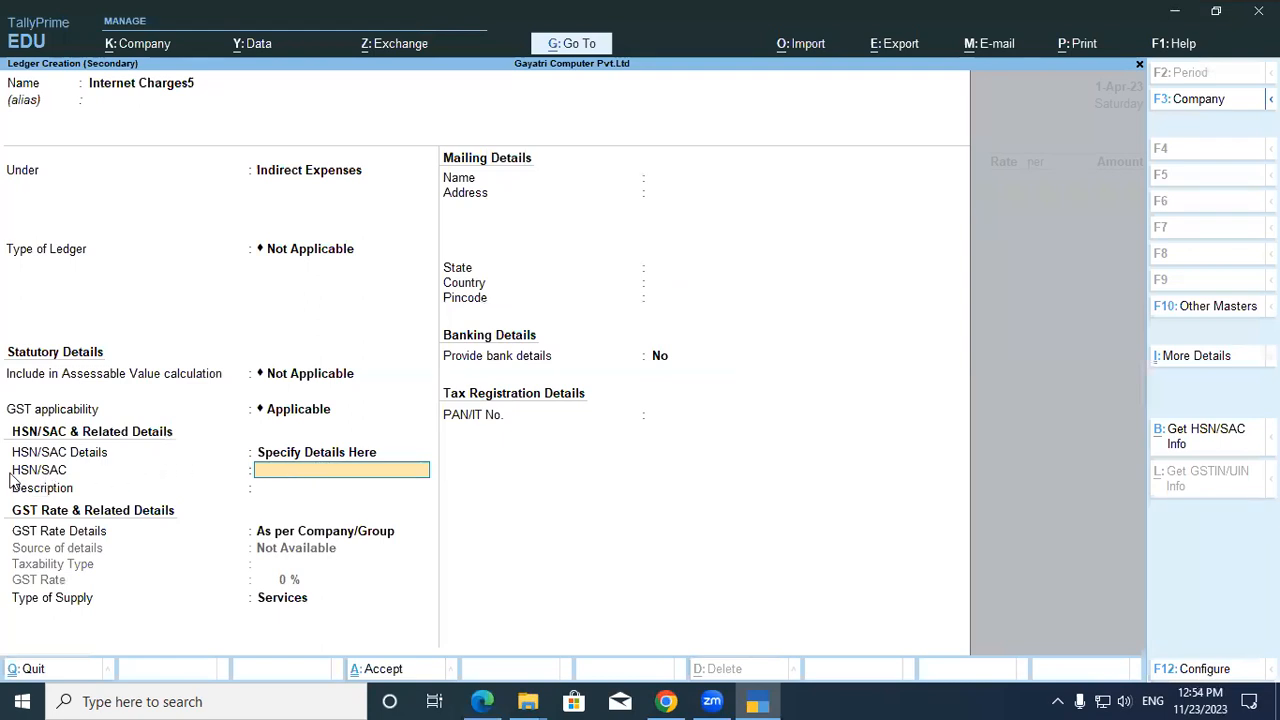
# Enter SAC 998422 and use the ledger name Internet Charges5 as its description.
pyautogui.hotkey('ctrl', 'alt', 'v')
pyautogui.press('Return')
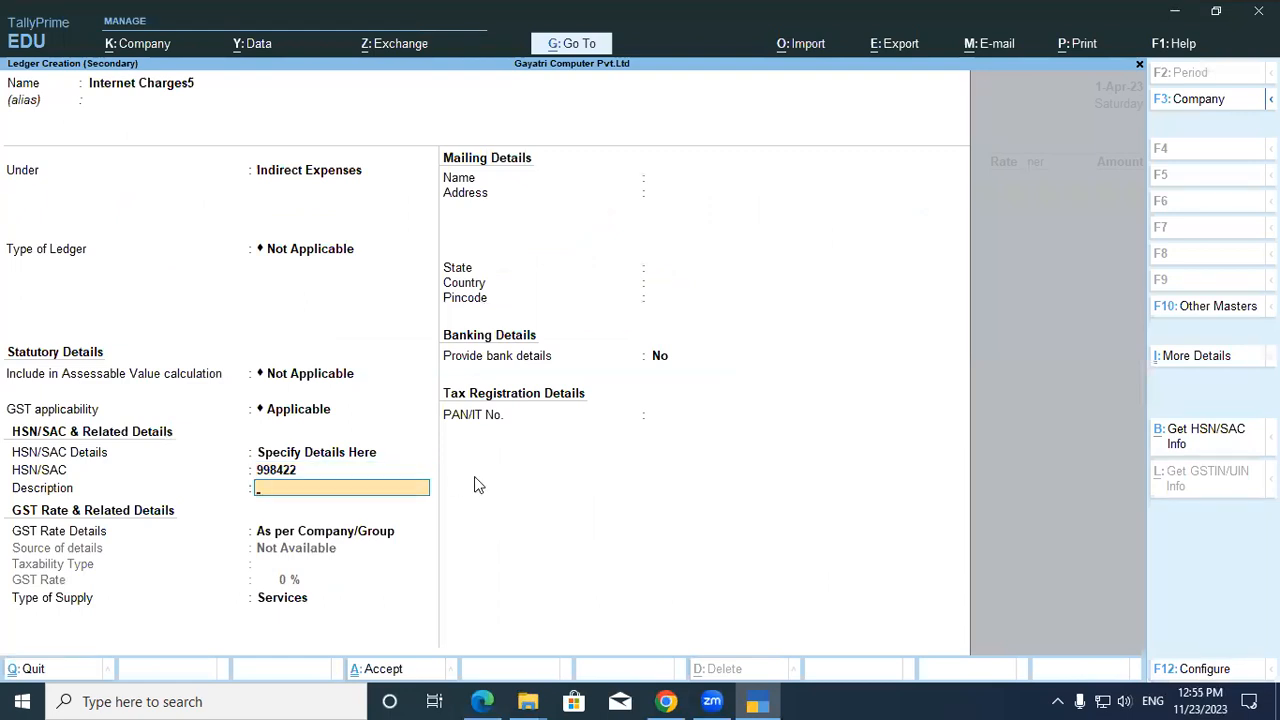
pyautogui.click(172, 88)
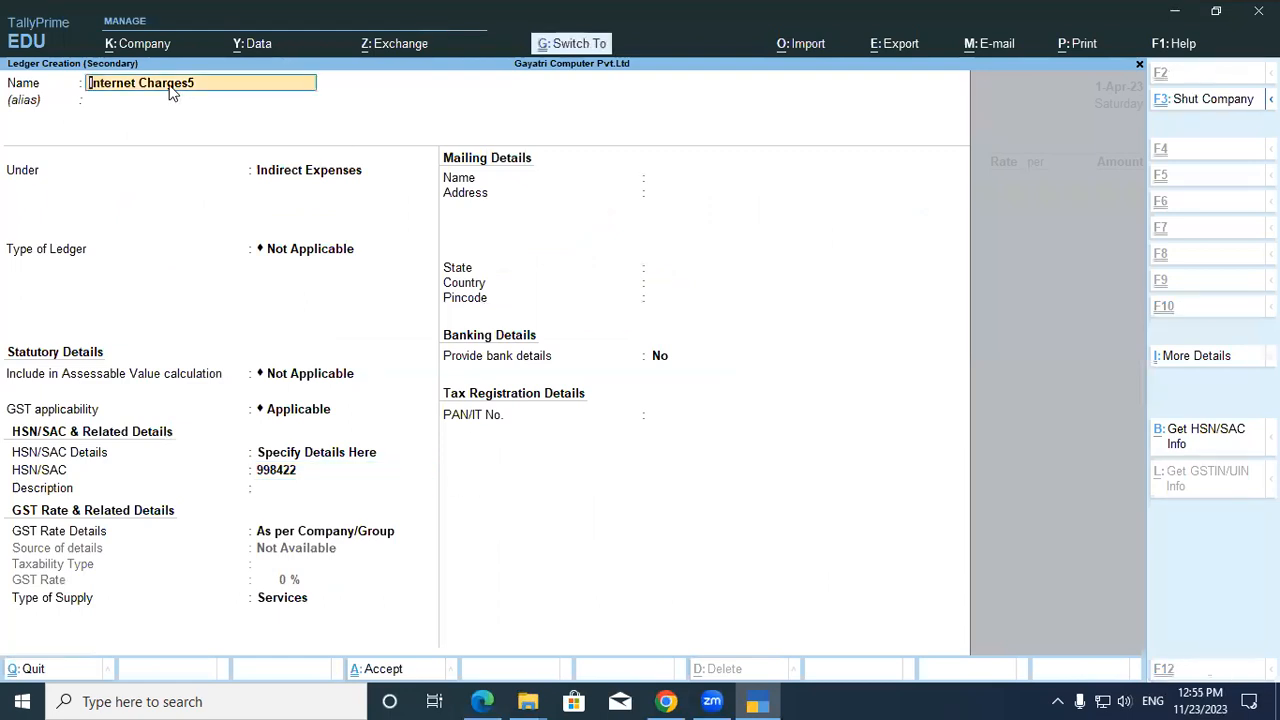
pyautogui.click(274, 488)
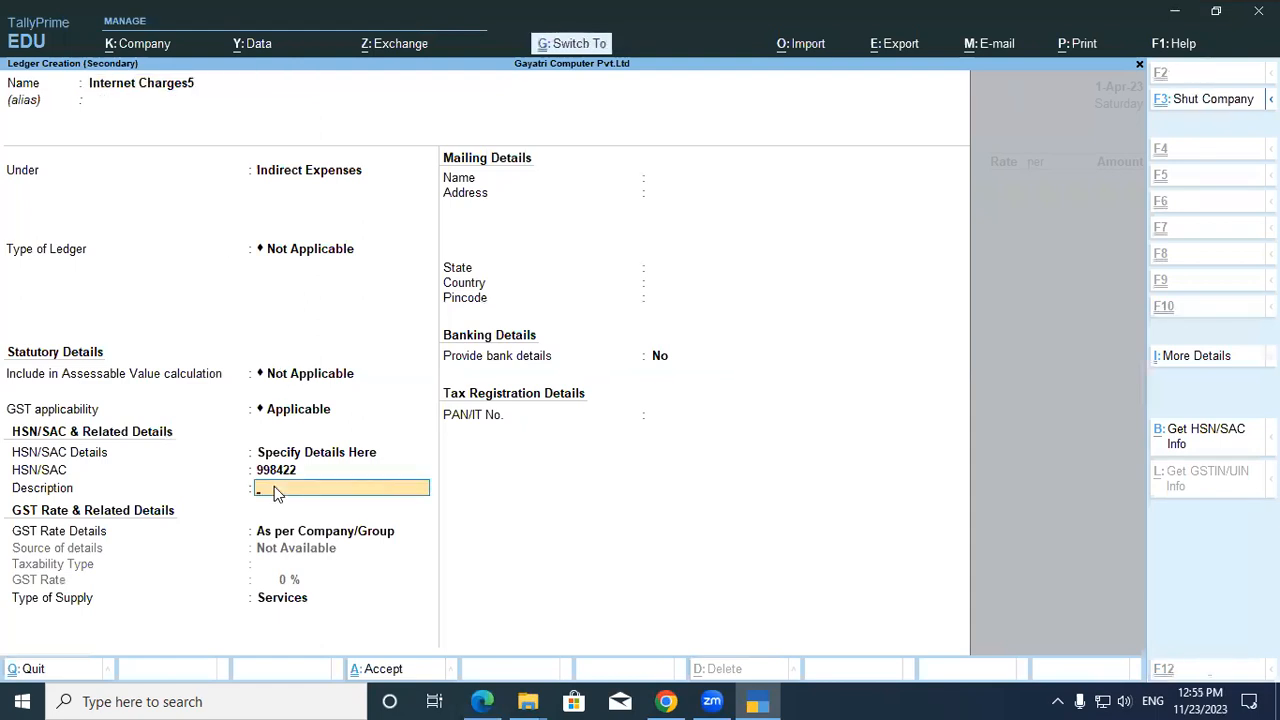
pyautogui.hotkey('ctrl', 'alt', 'v')
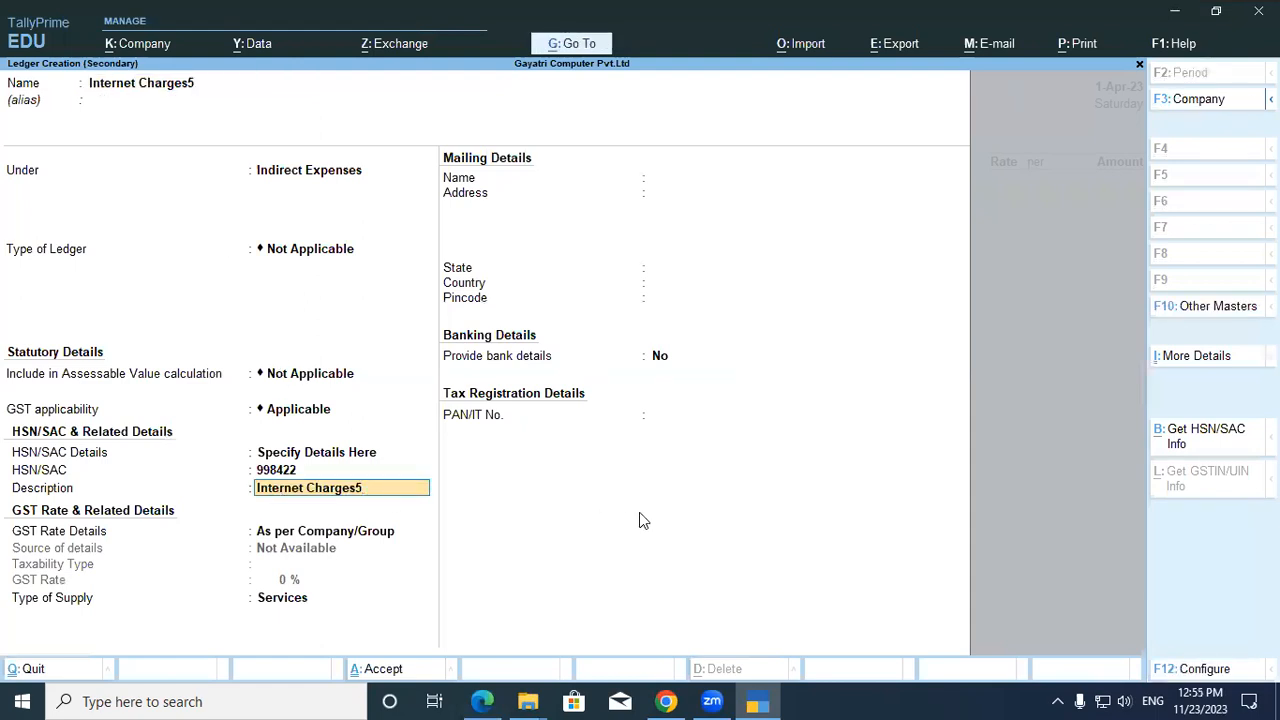
pyautogui.press('Return')
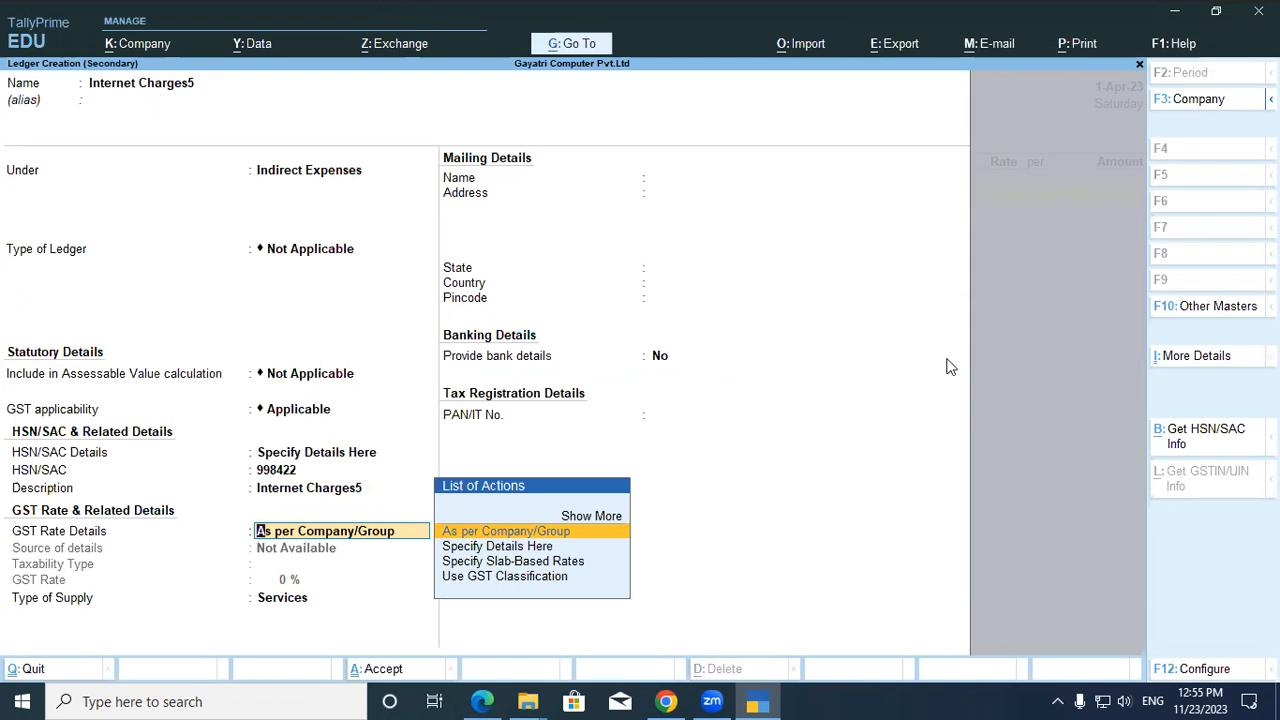
# Specify GST rate details here as Taxable, 18% rate, supply type Services.
pyautogui.press('Down')
pyautogui.press('Return')
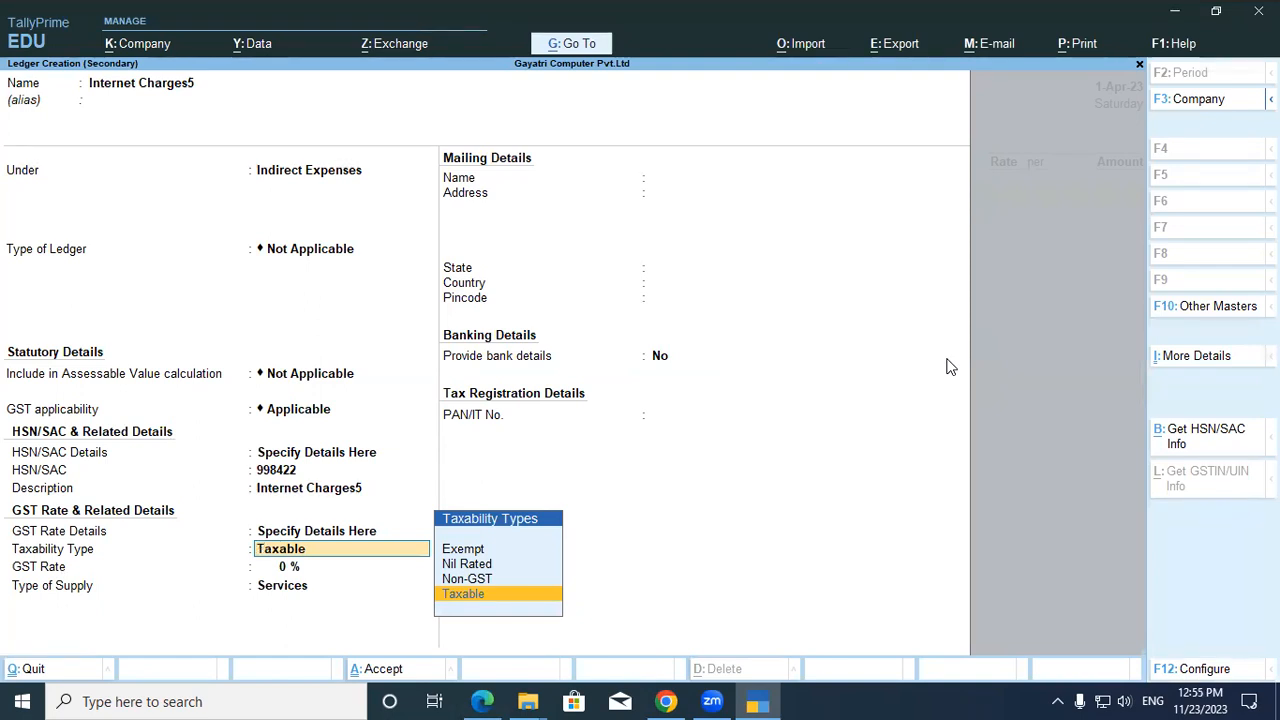
pyautogui.press('Return')
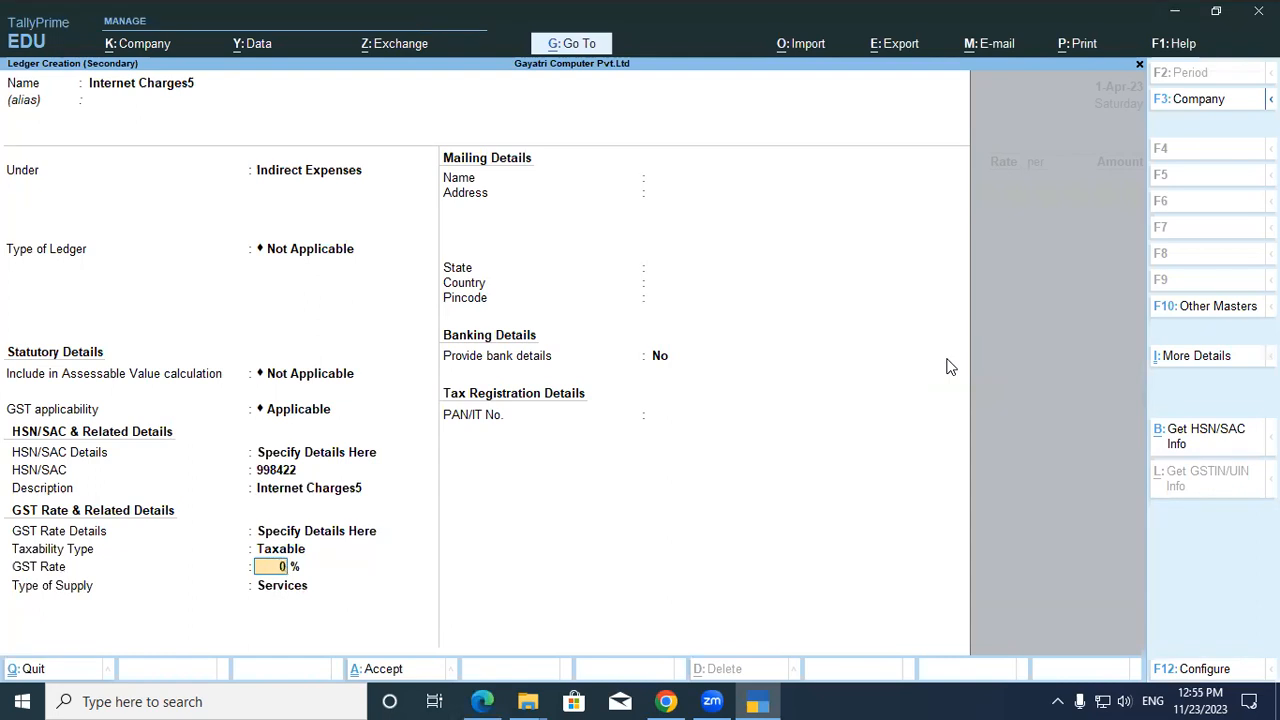
pyautogui.write('18')
pyautogui.press('Return')
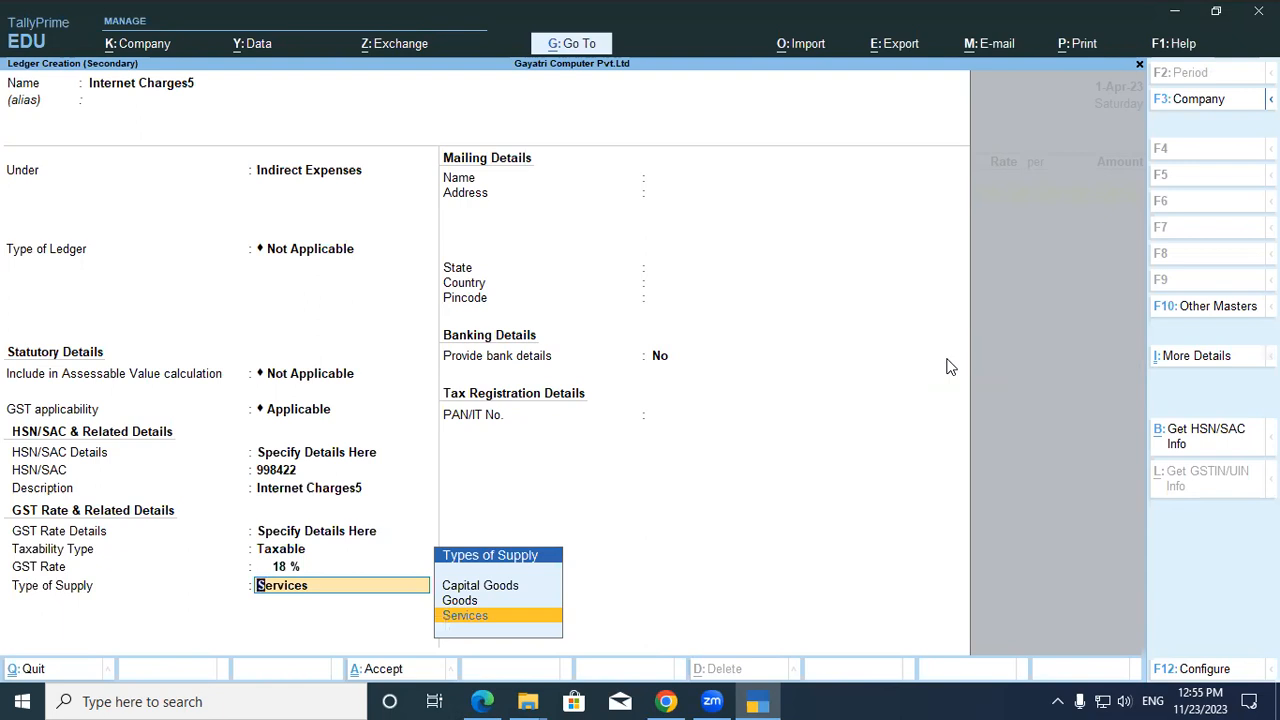
pyautogui.press('Return')
pyautogui.press('Return')
pyautogui.press('Return')
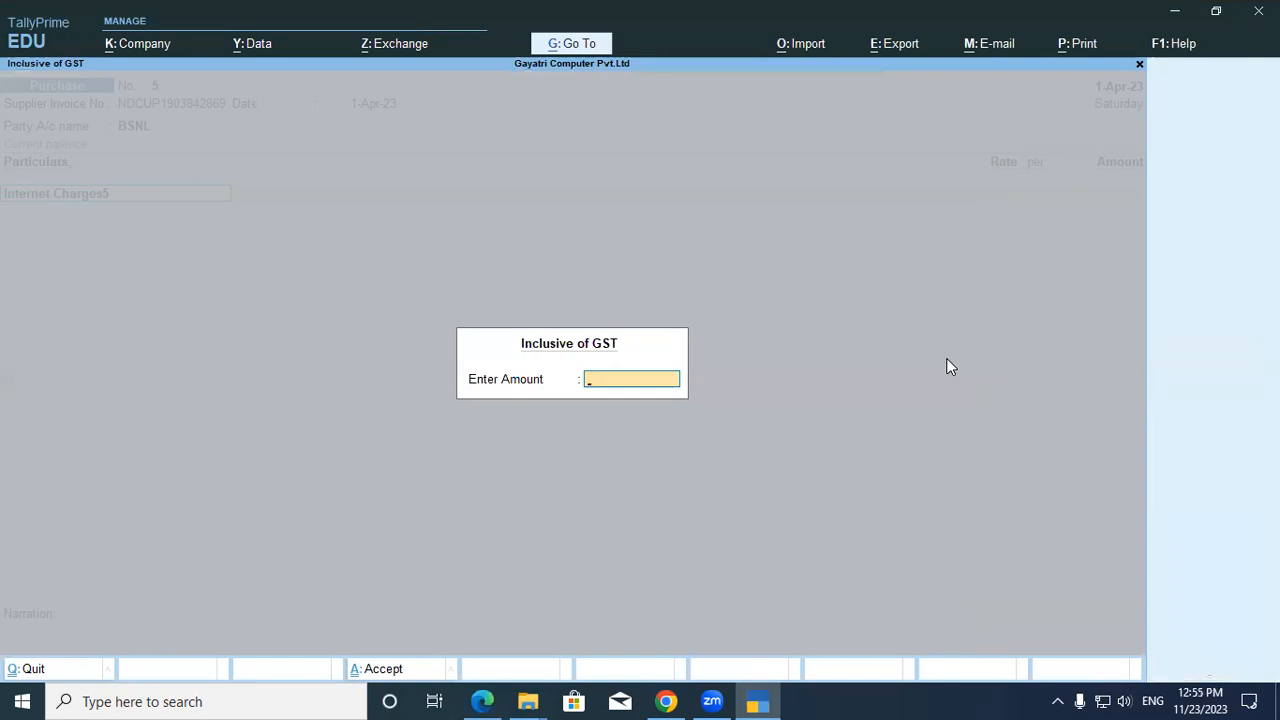
# Enter 1533 as the GST-inclusive amount, booking Internet Charges5 at 1,299.15.
pyautogui.write('1533')
pyautogui.press('Return')
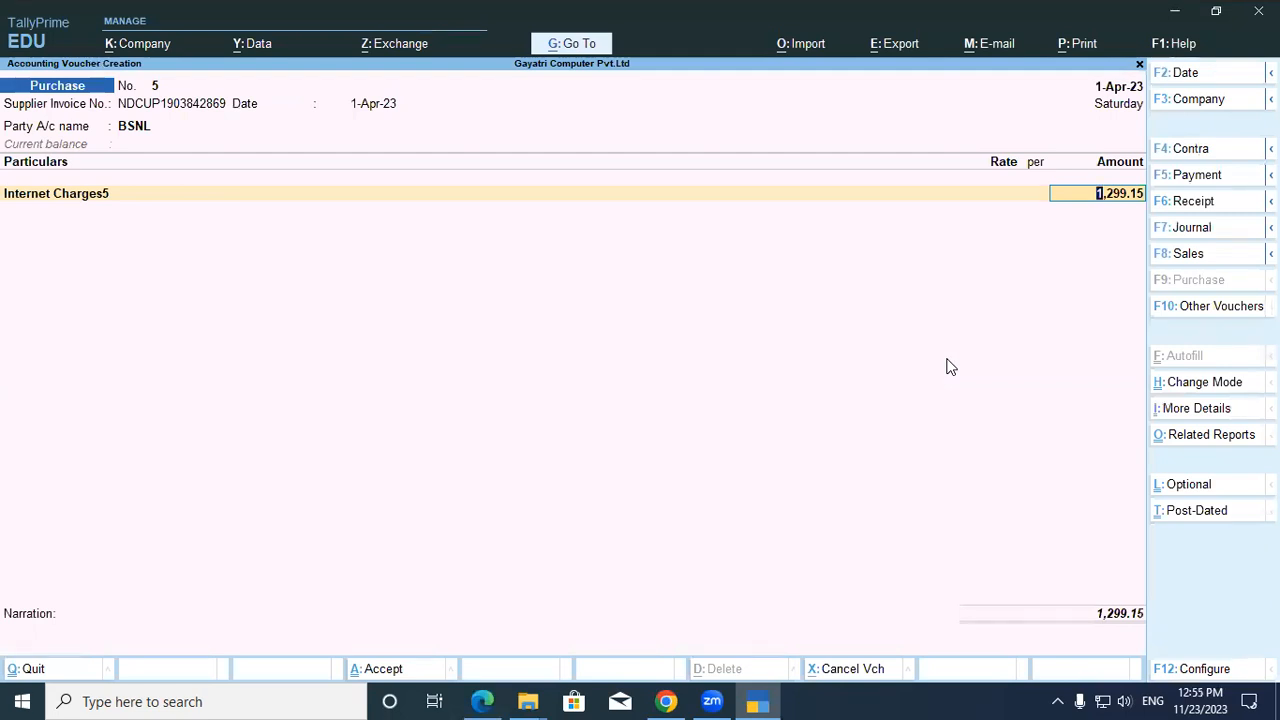
pyautogui.press('Return')
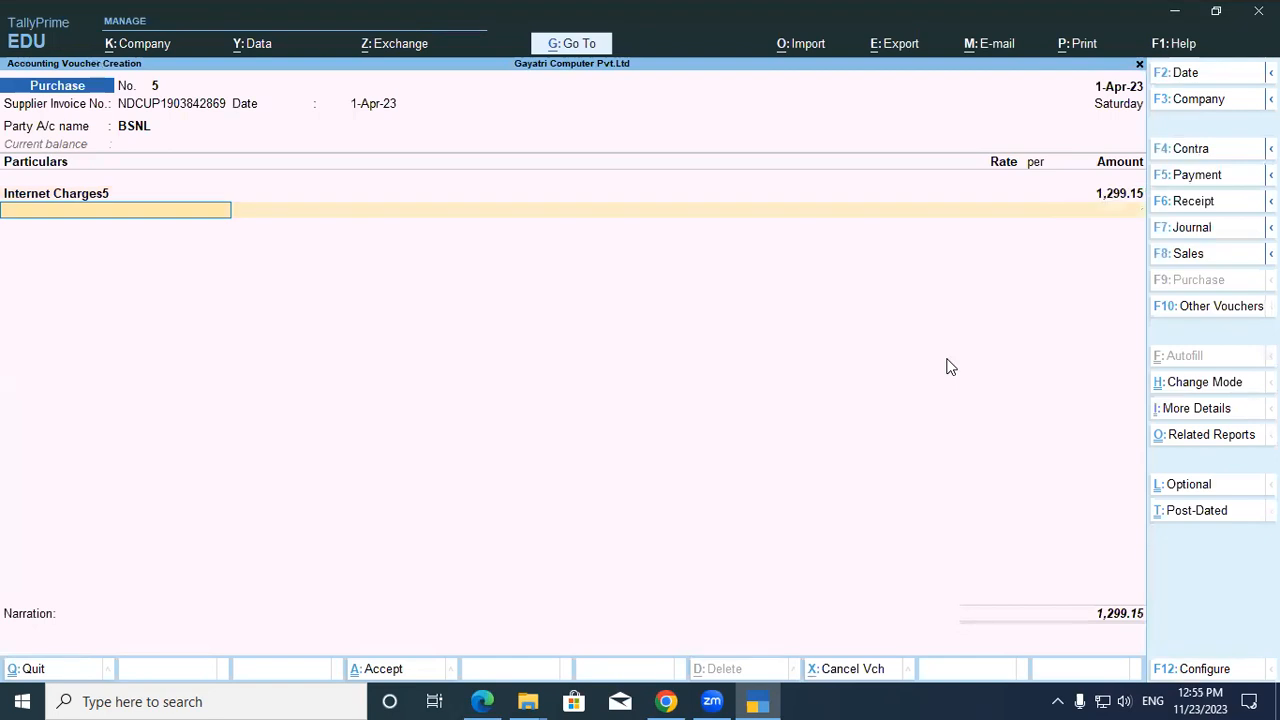
# Add Central Tax and State Tax at 116.92 each, then start a new 'Round off' ledger.
pyautogui.write('Cen')
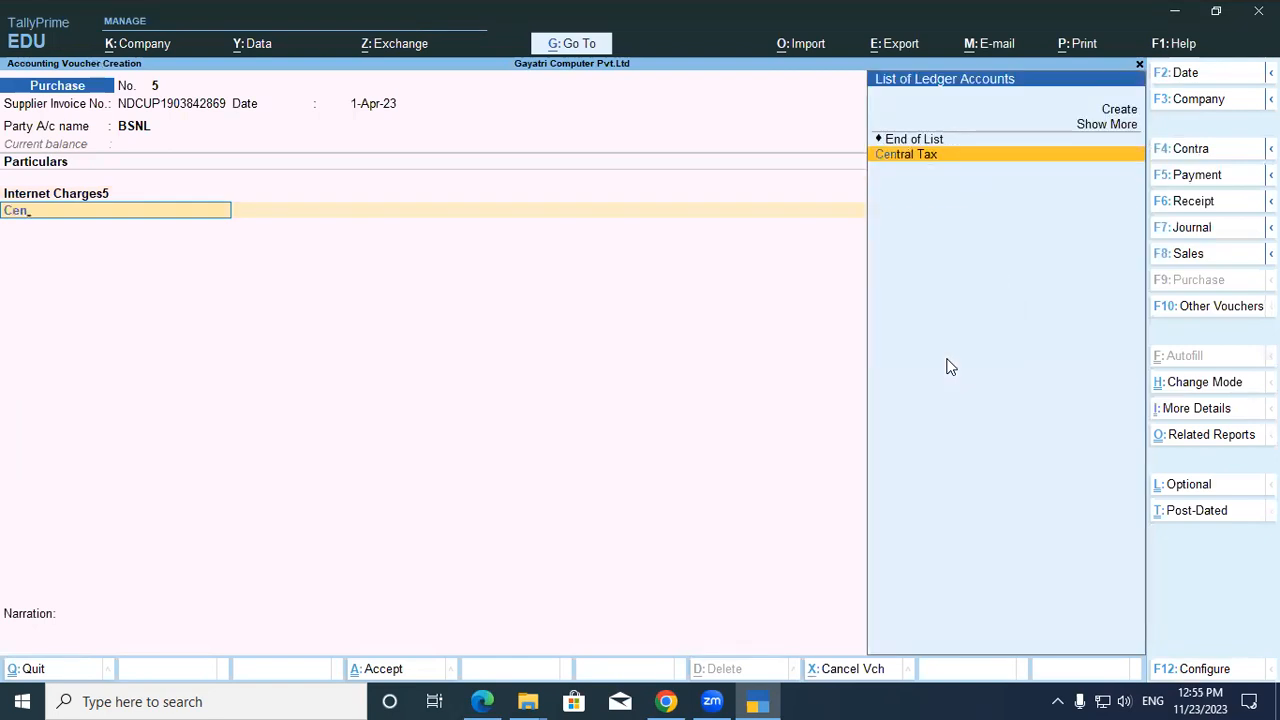
pyautogui.press('Return')
pyautogui.press('Return')
pyautogui.write('Sta')
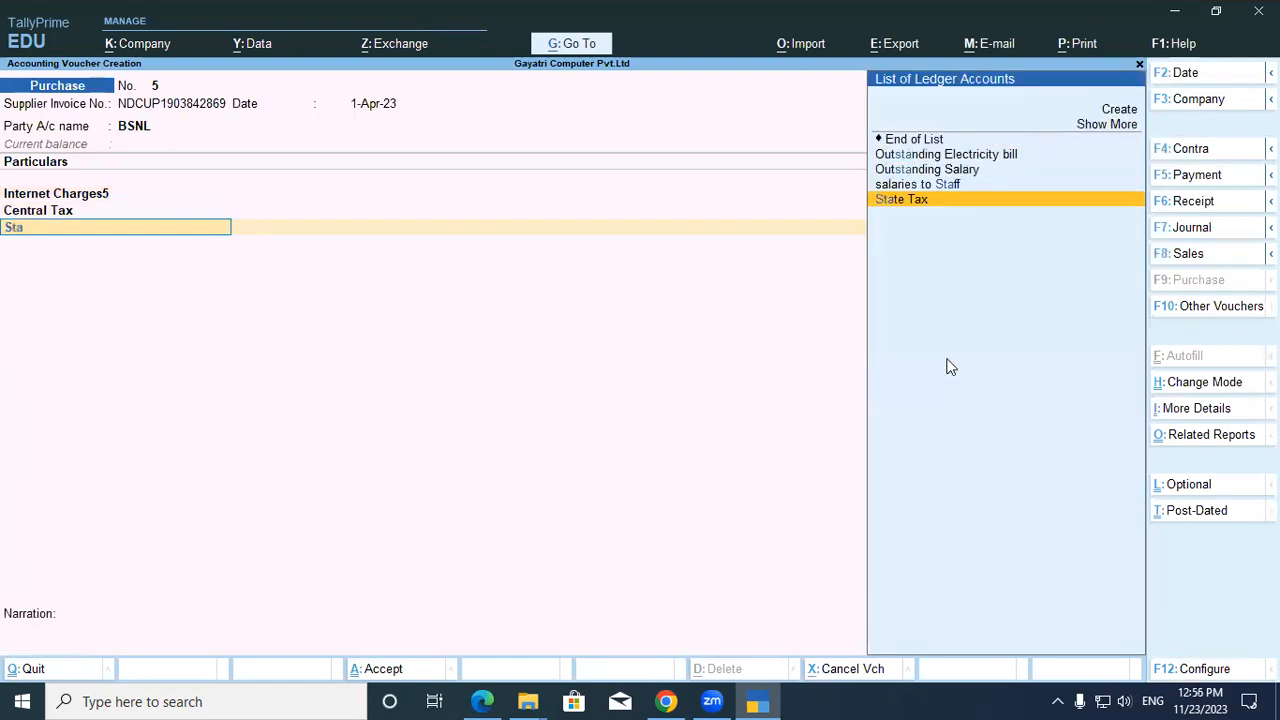
pyautogui.press('Return')
pyautogui.press('Return')
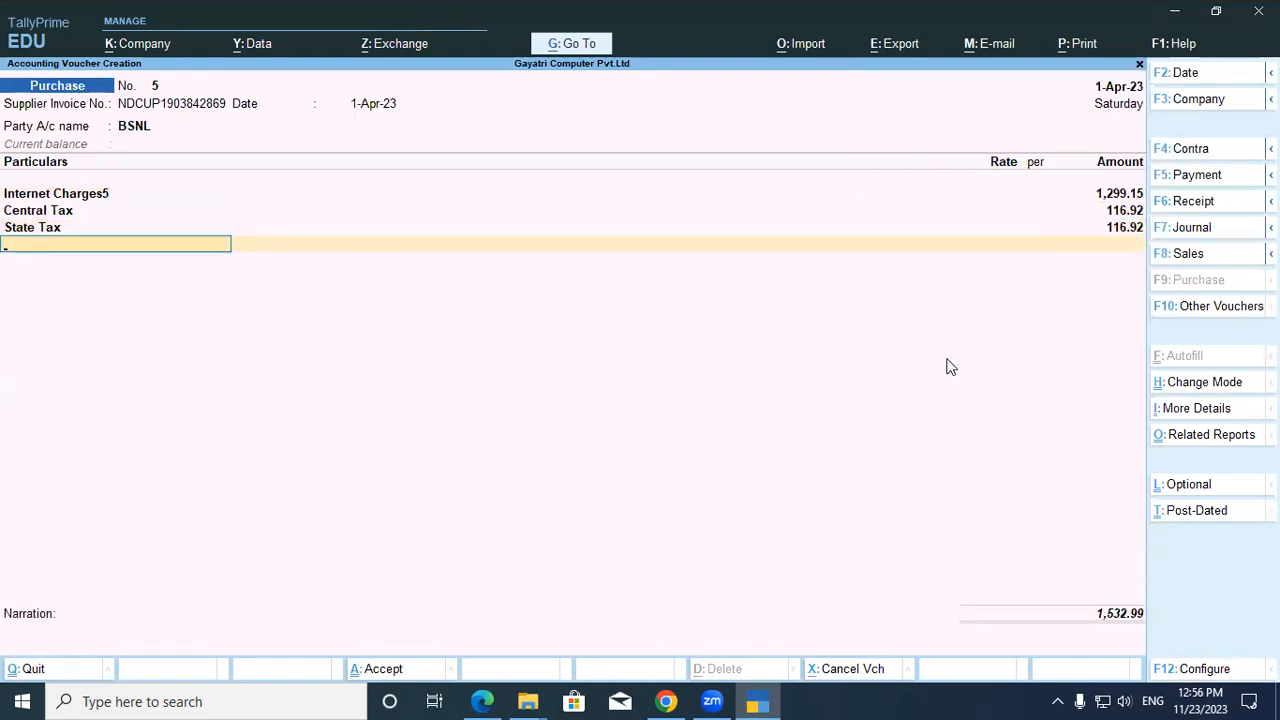
pyautogui.hotkey('alt', 'c')
pyautogui.write('Round off')
# Create the Round Off ledger under Indirect Expenses as Invoice Rounding, Normal Rounding, limit 1.
pyautogui.press('Return')
pyautogui.press('Return')
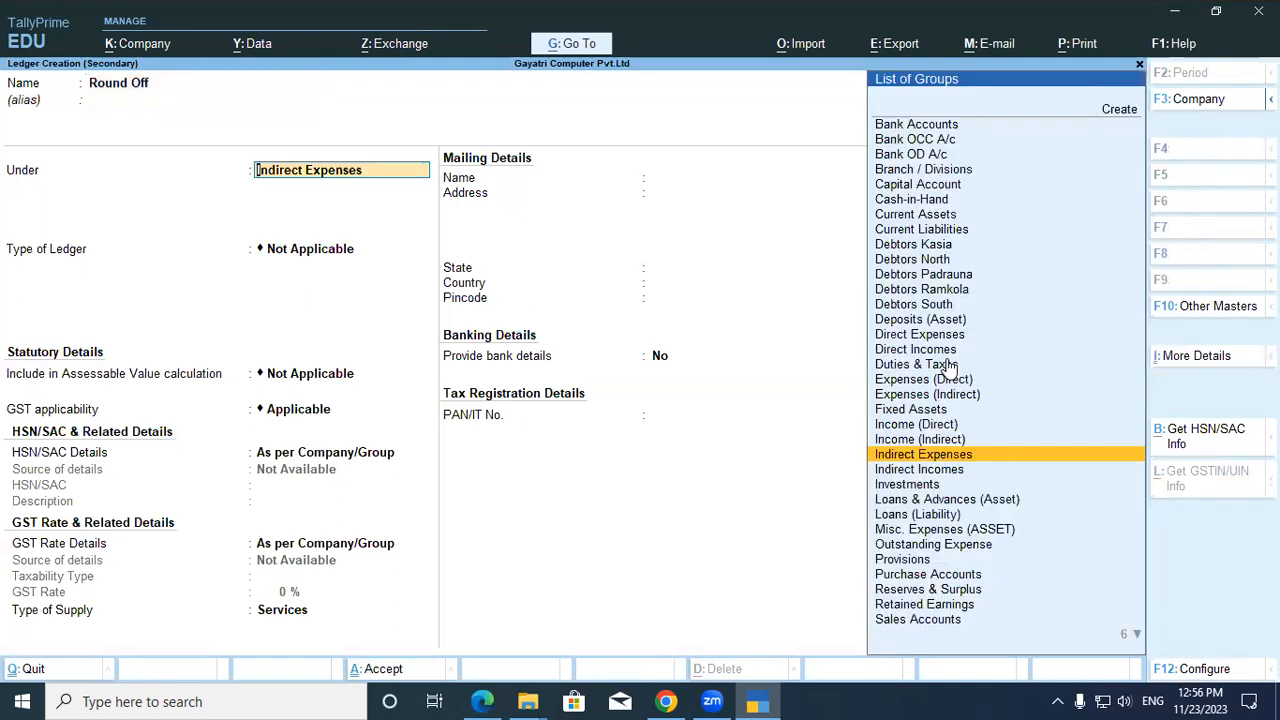
pyautogui.press('Return')
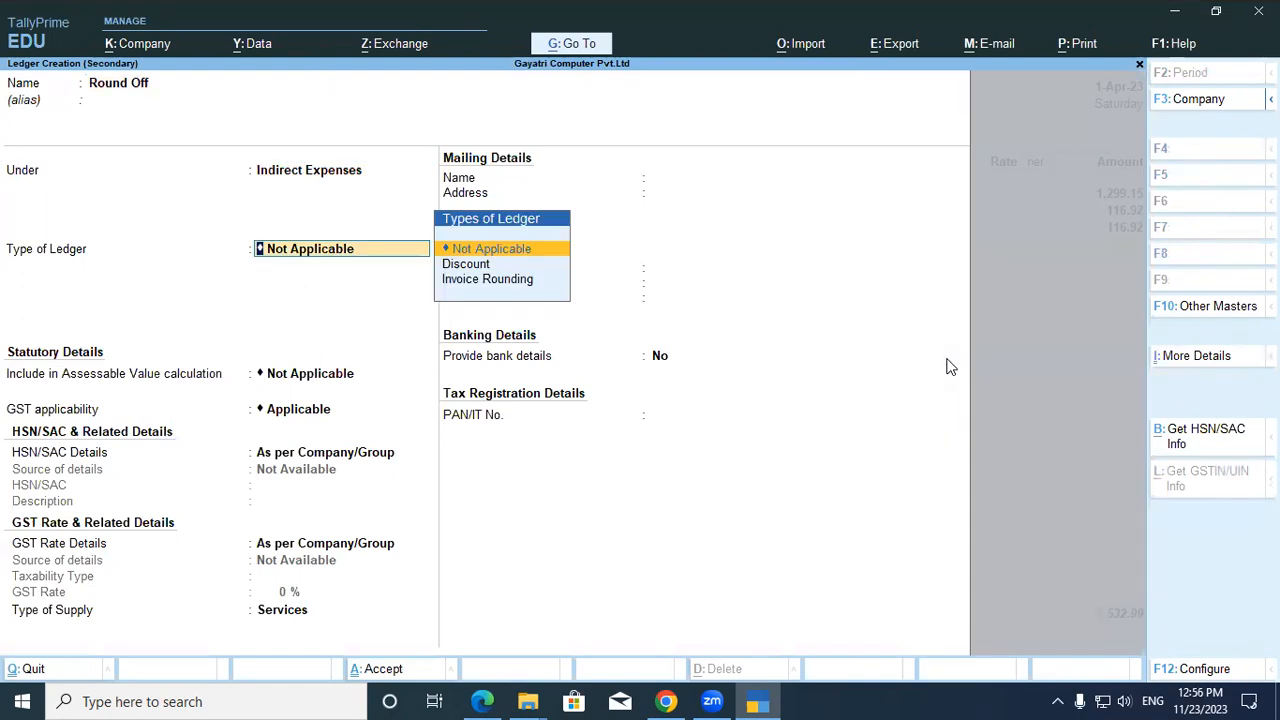
pyautogui.press('Down')
pyautogui.press('Down')
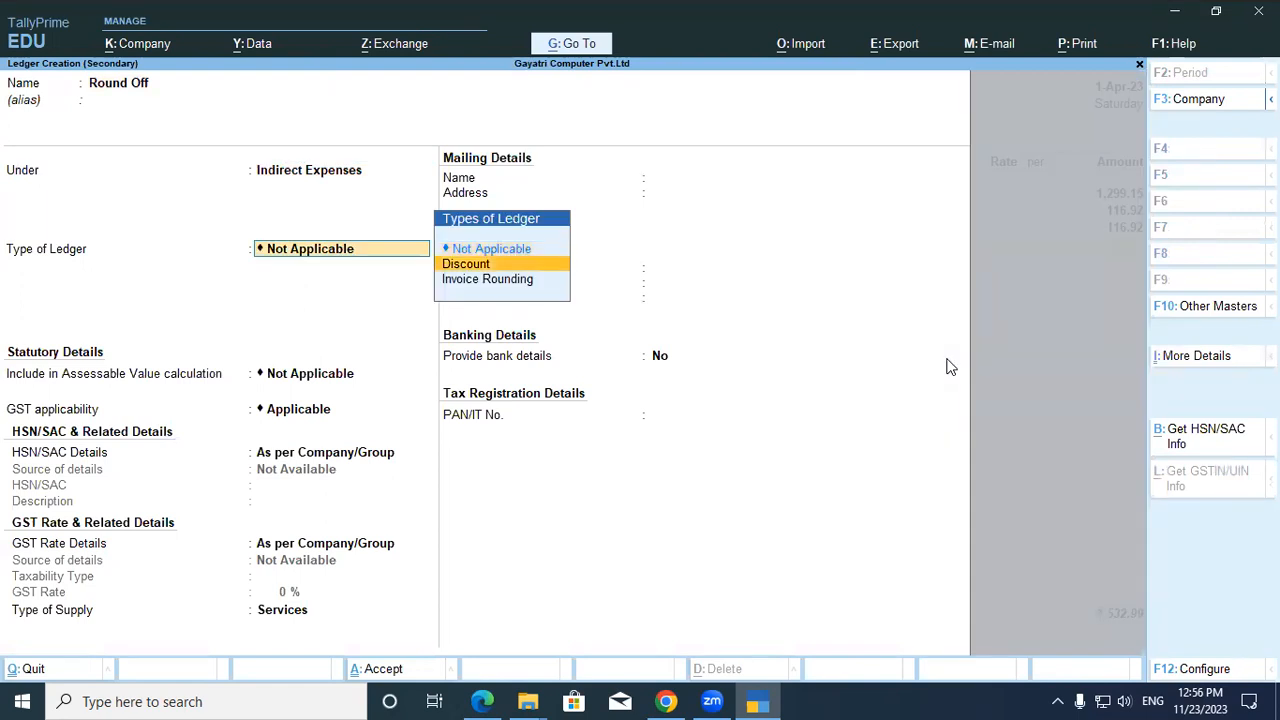
pyautogui.press('Return')
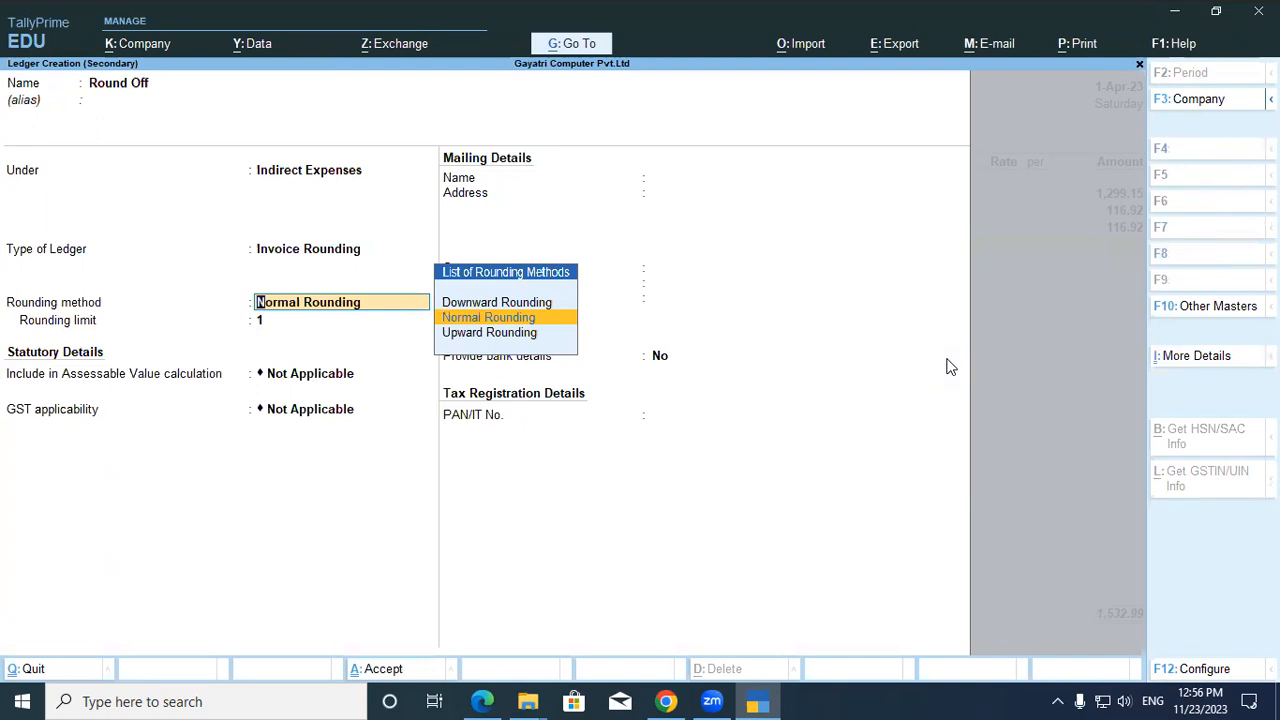
pyautogui.press('Return')
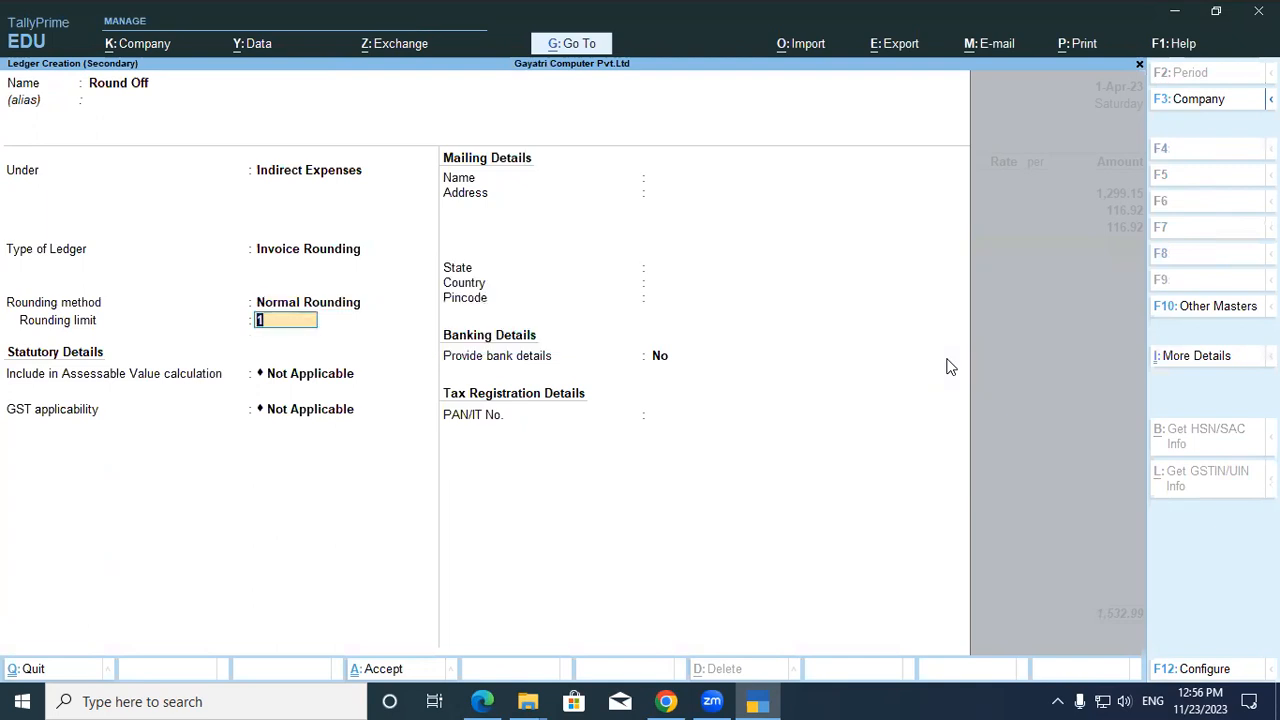
pyautogui.press('Return')
pyautogui.press('Return')
pyautogui.press('Return')
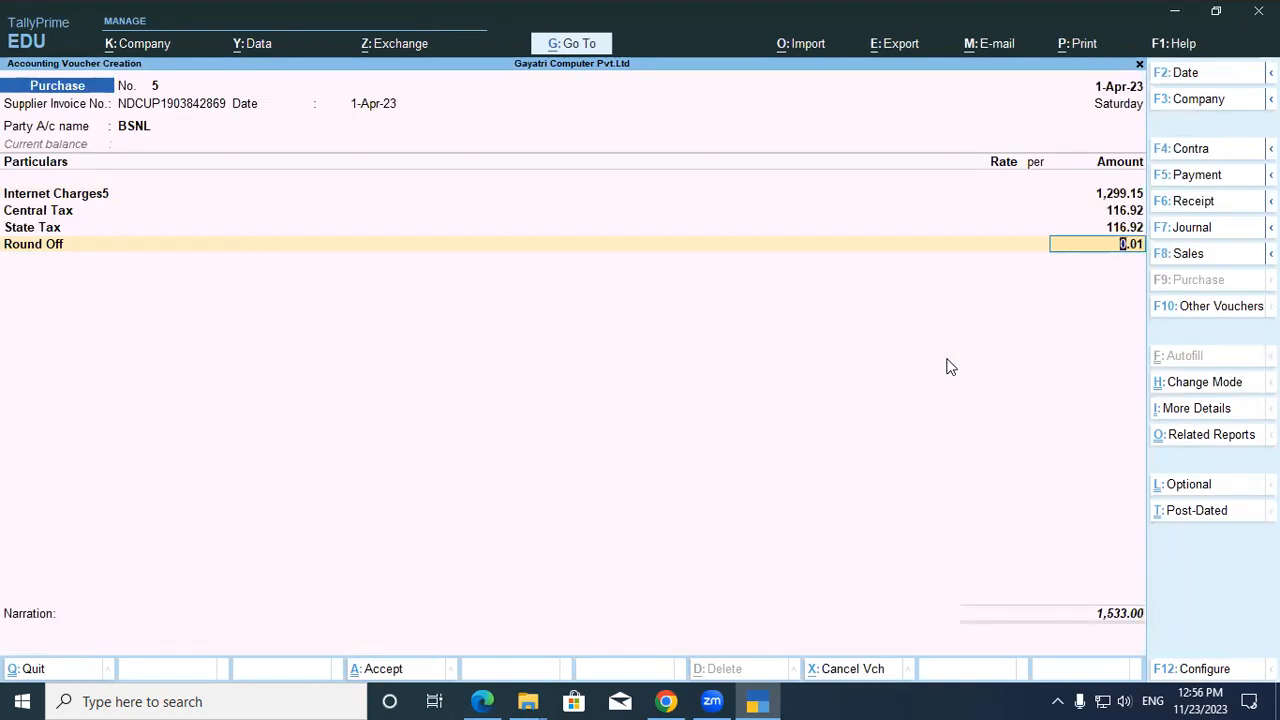
# Accept the 0.01 round off and record a 1,533.00 Cr new bill reference for BSNL.
pyautogui.press('Return')
pyautogui.press('Return')
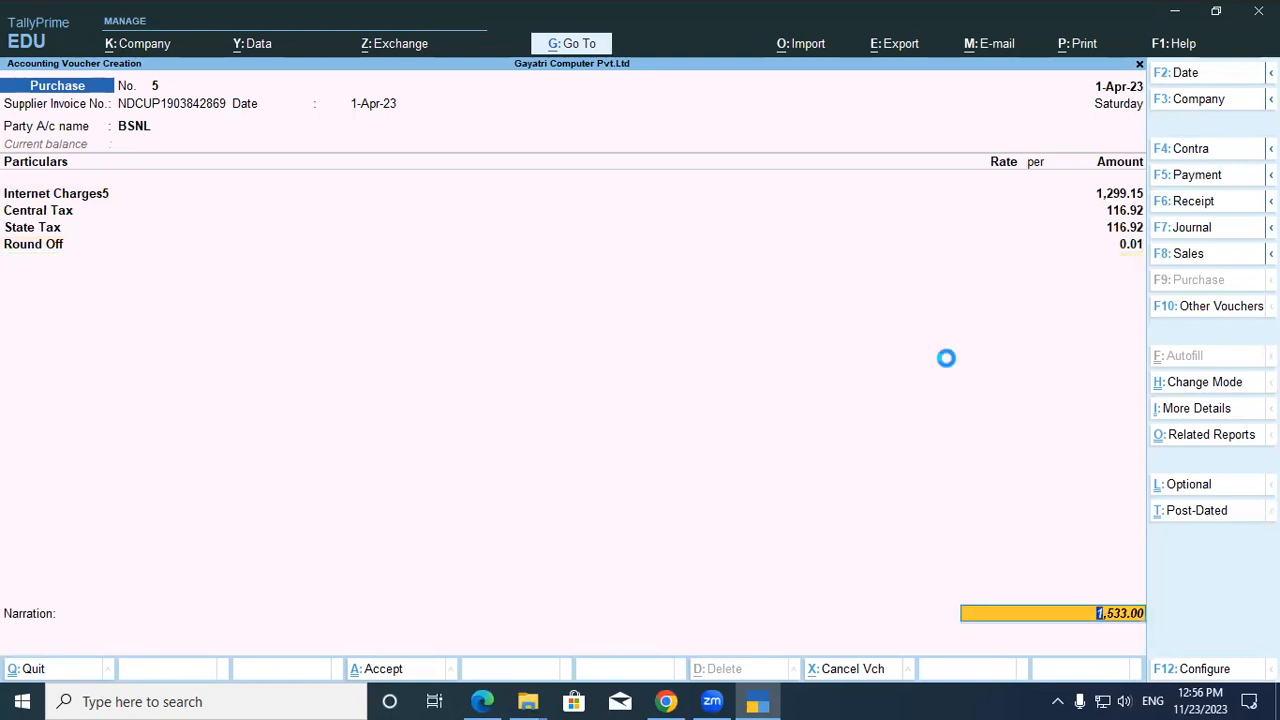
pyautogui.press('Return')
pyautogui.press('Return')
pyautogui.press('Return')
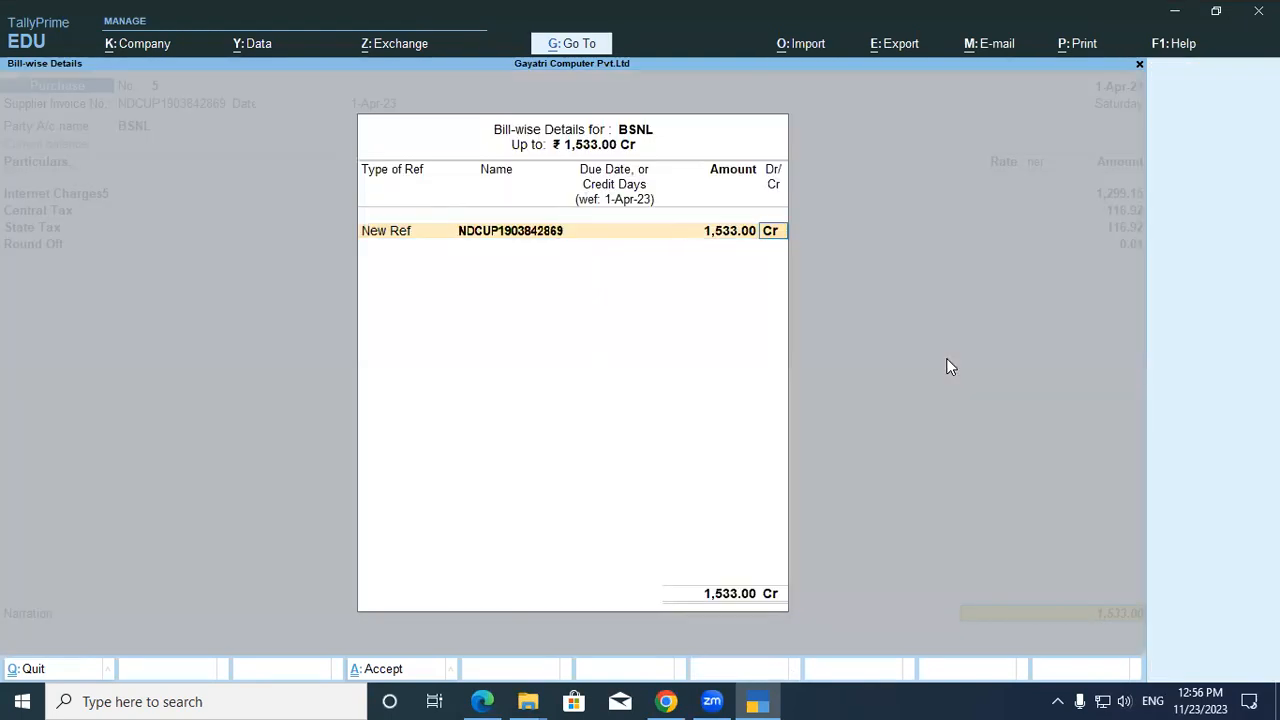
pyautogui.press('Return')
pyautogui.press('Return')
pyautogui.press('Return')
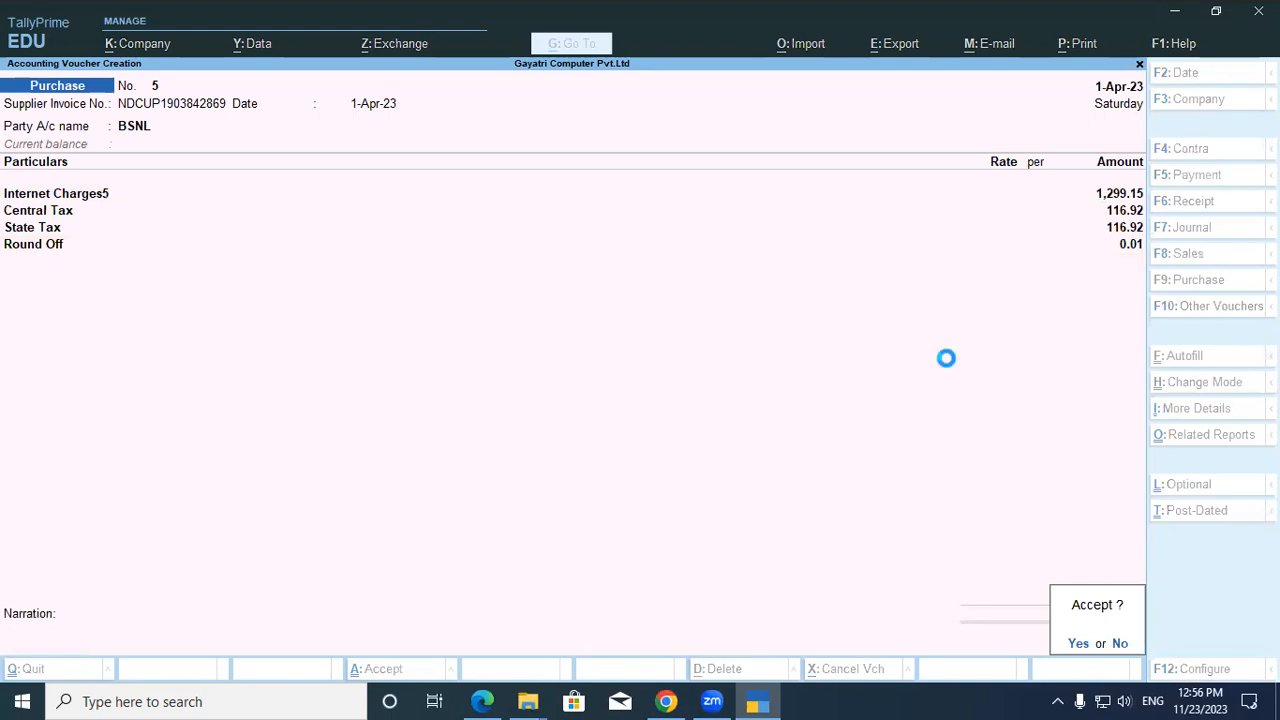